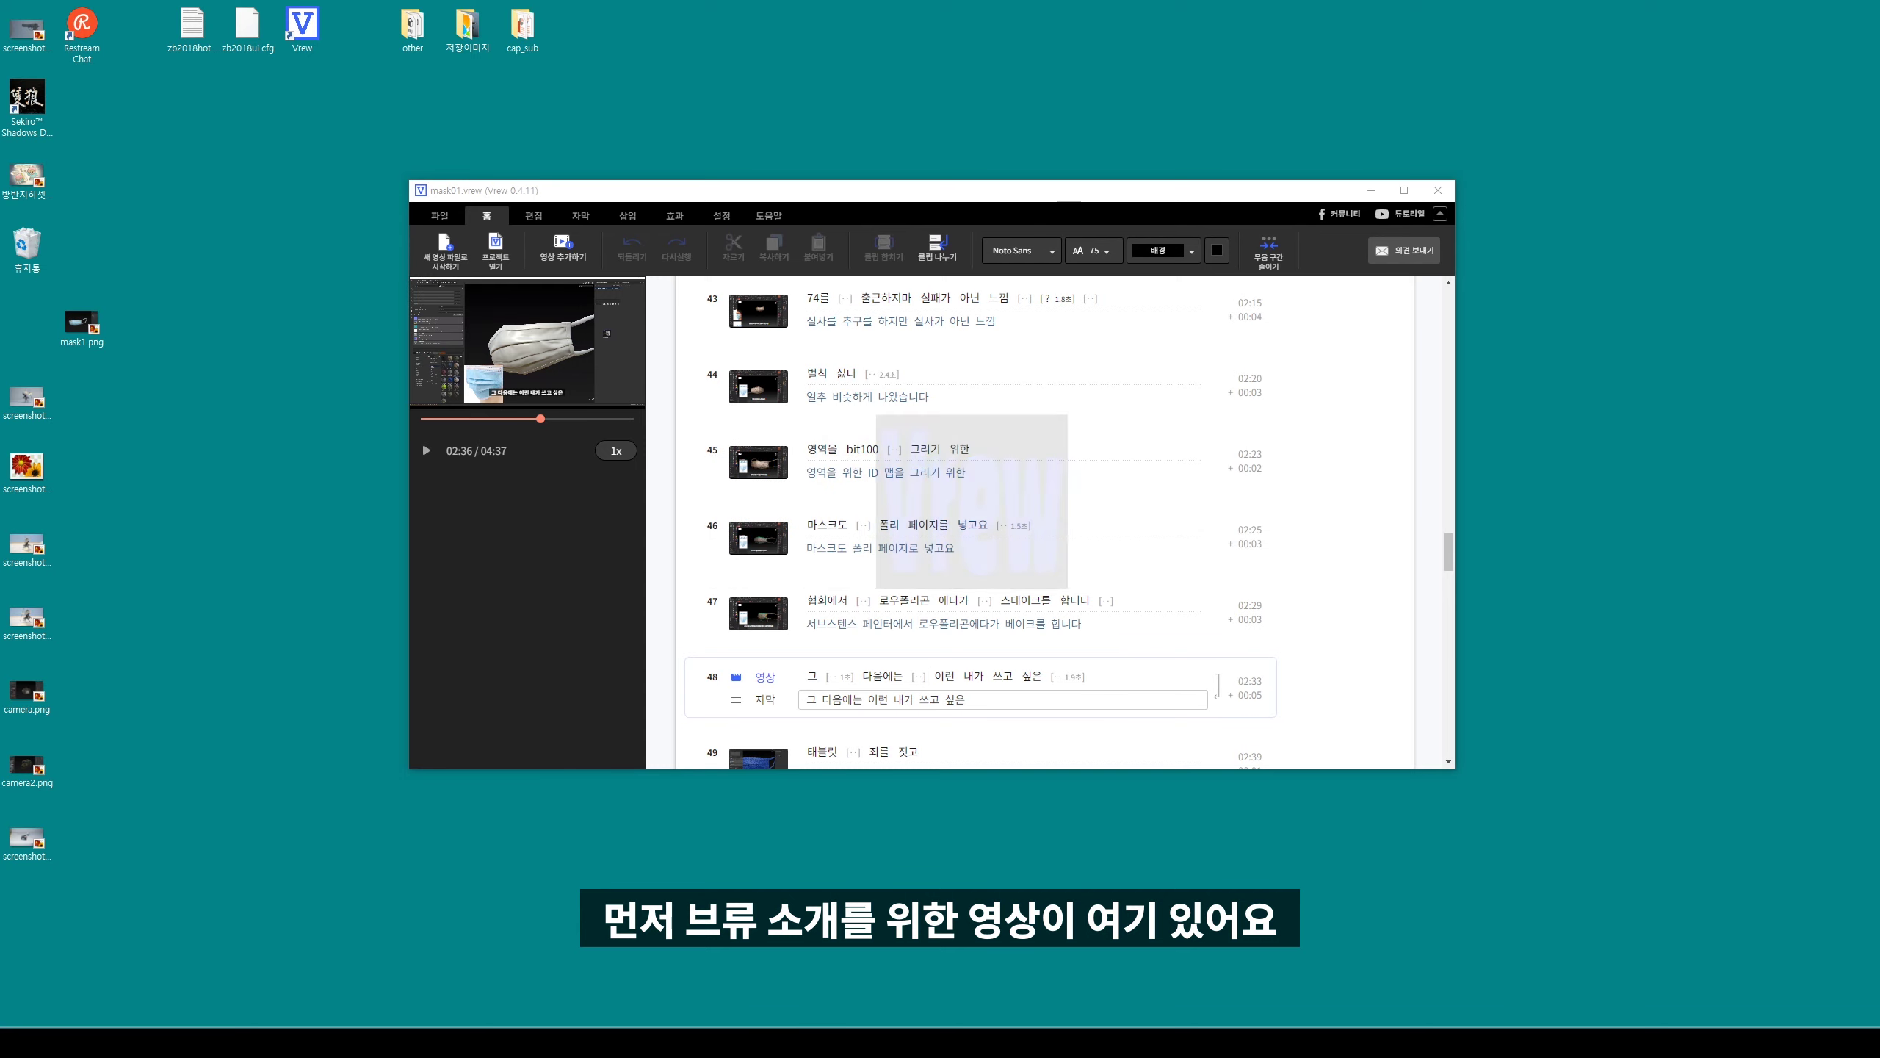
Step: Bring up the Vrew homepage in Chrome and open its 튜토리얼 video tutorials
click(801, 977)
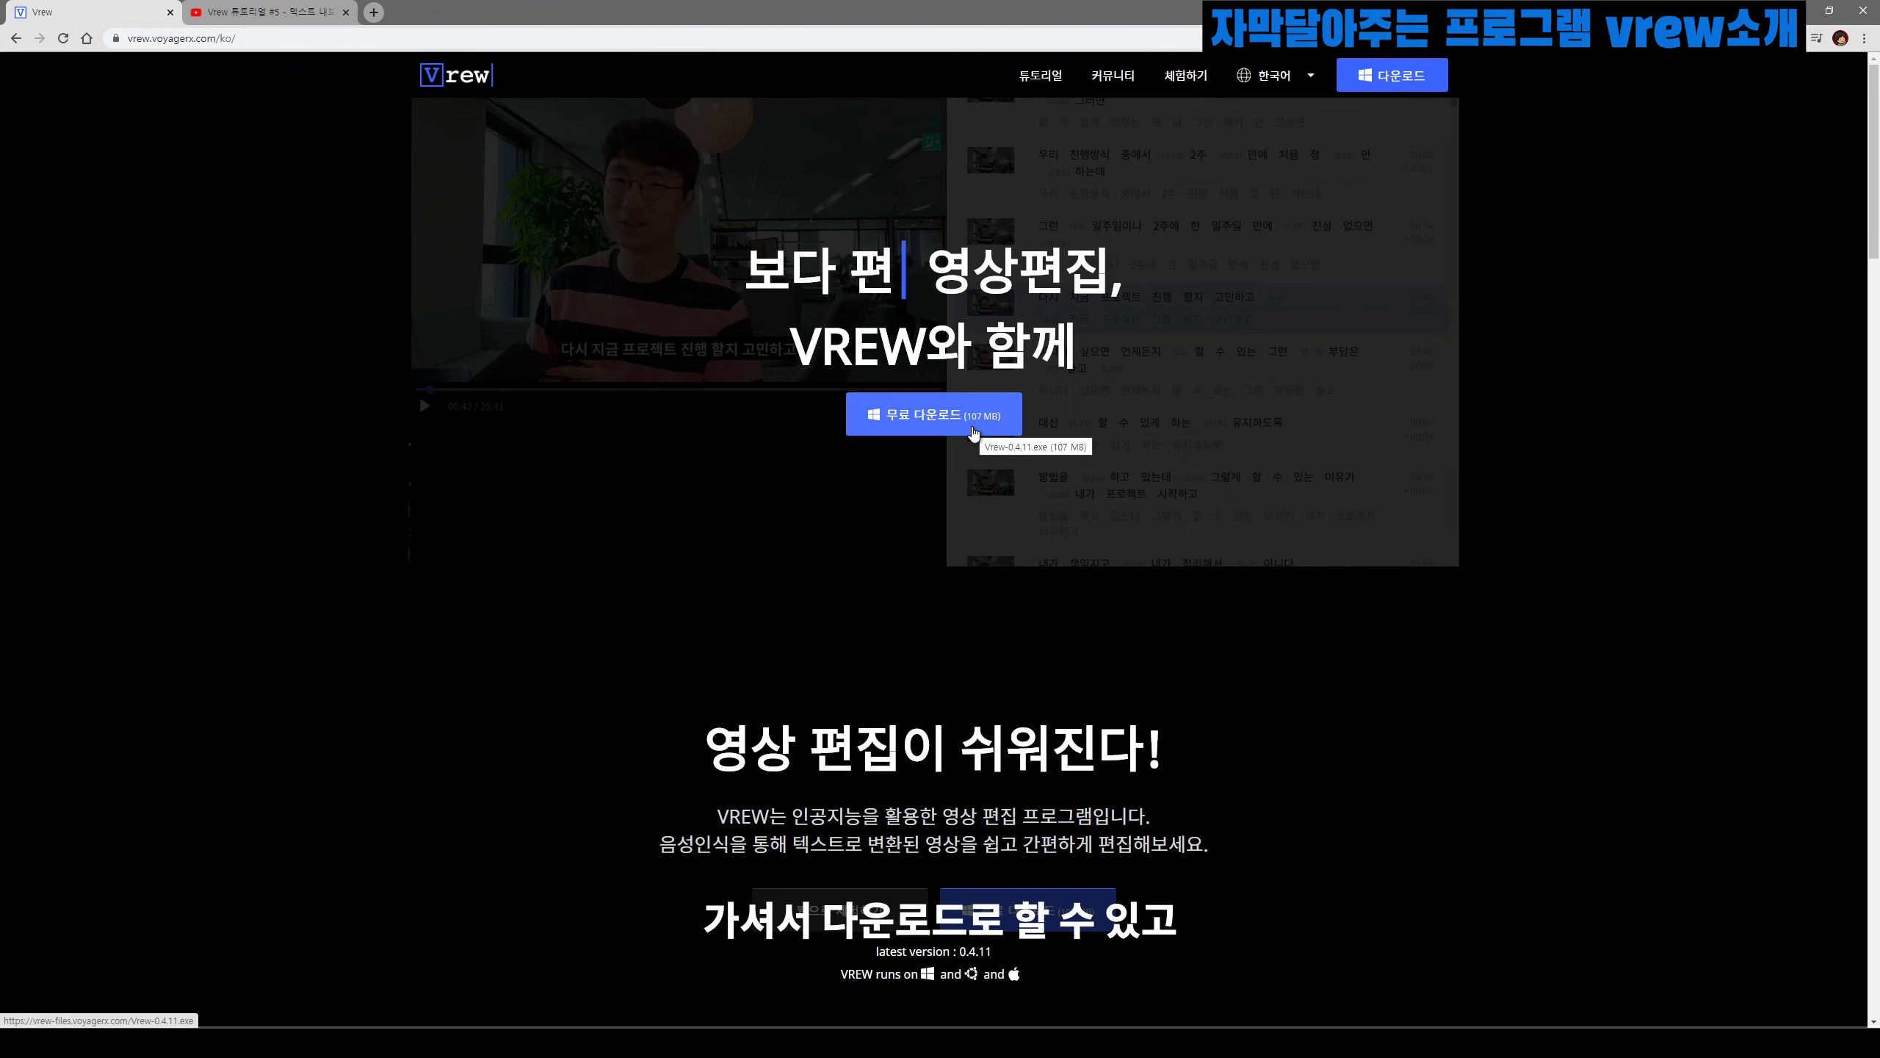
click(1046, 75)
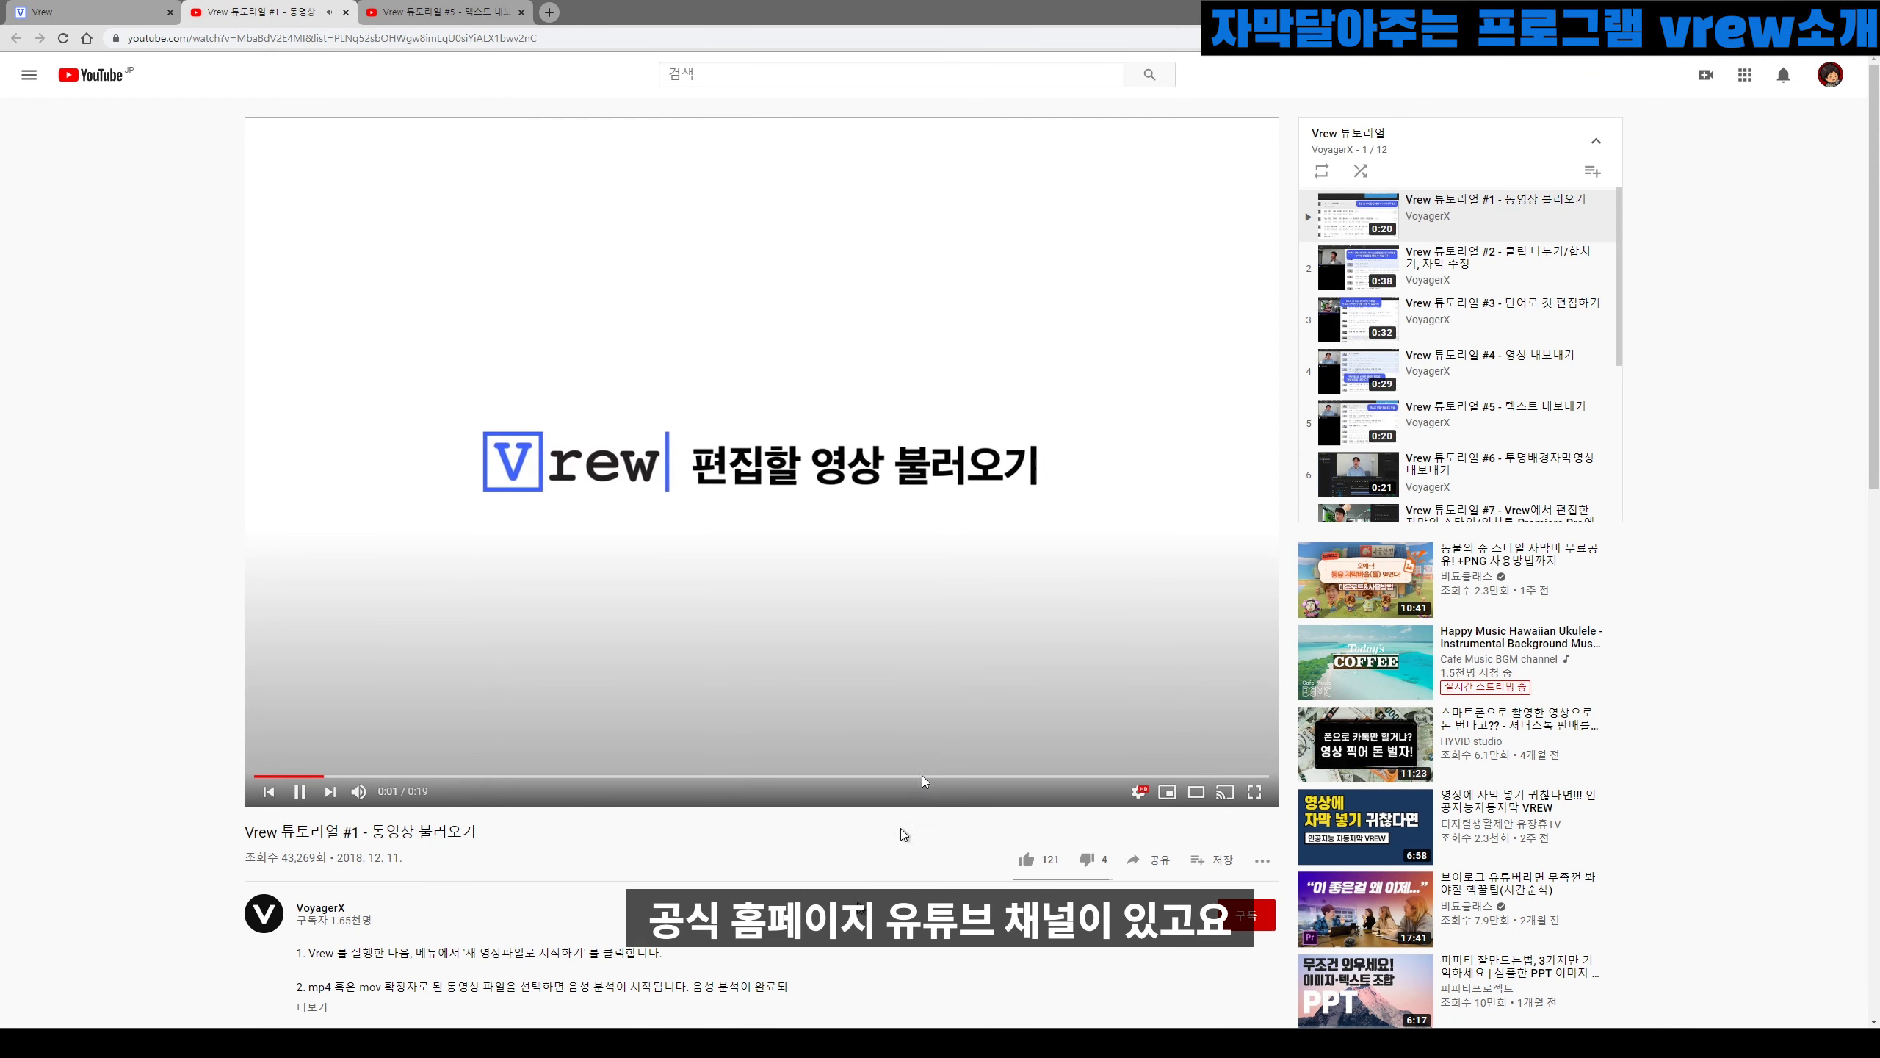
Step: Pause tutorial #1, subscribe to the Vrew tutorial channel and browse the playlist
click(805, 594)
scroll(510, 892, down, 1)
click(1223, 845)
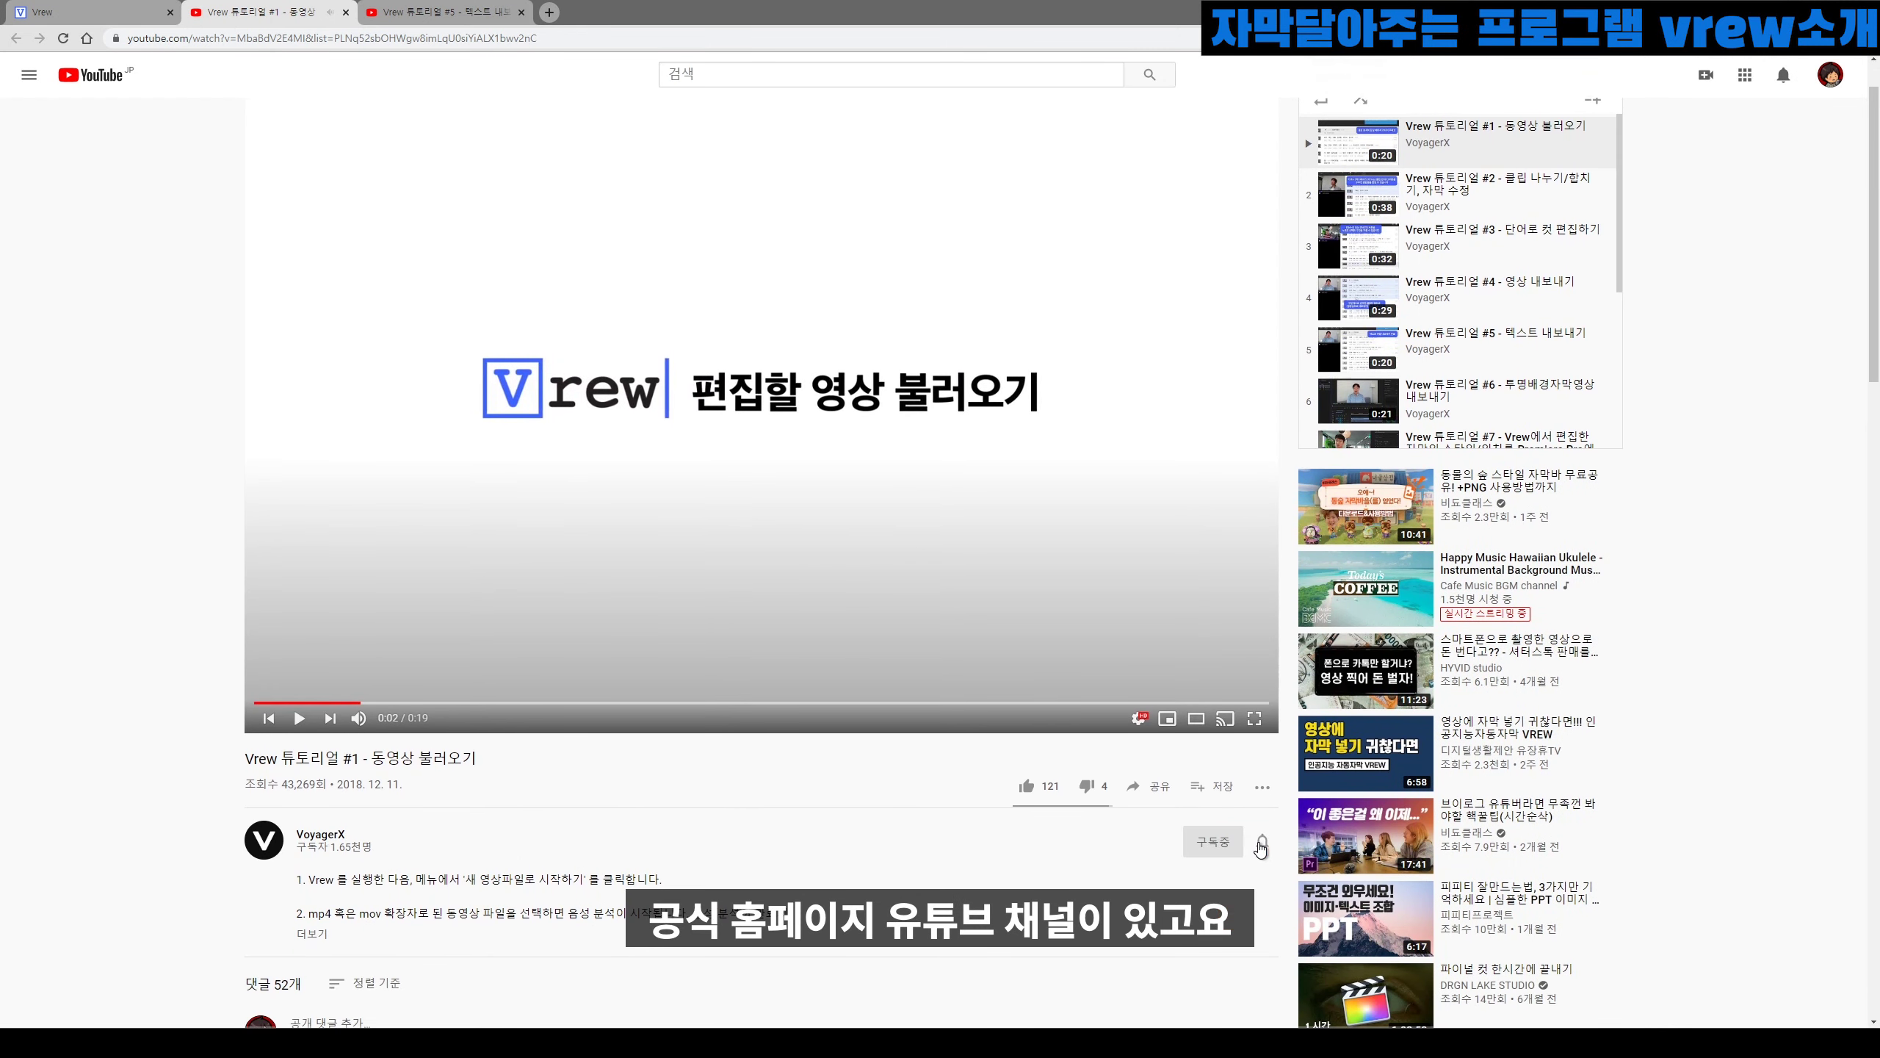
scroll(1214, 848, up, 1)
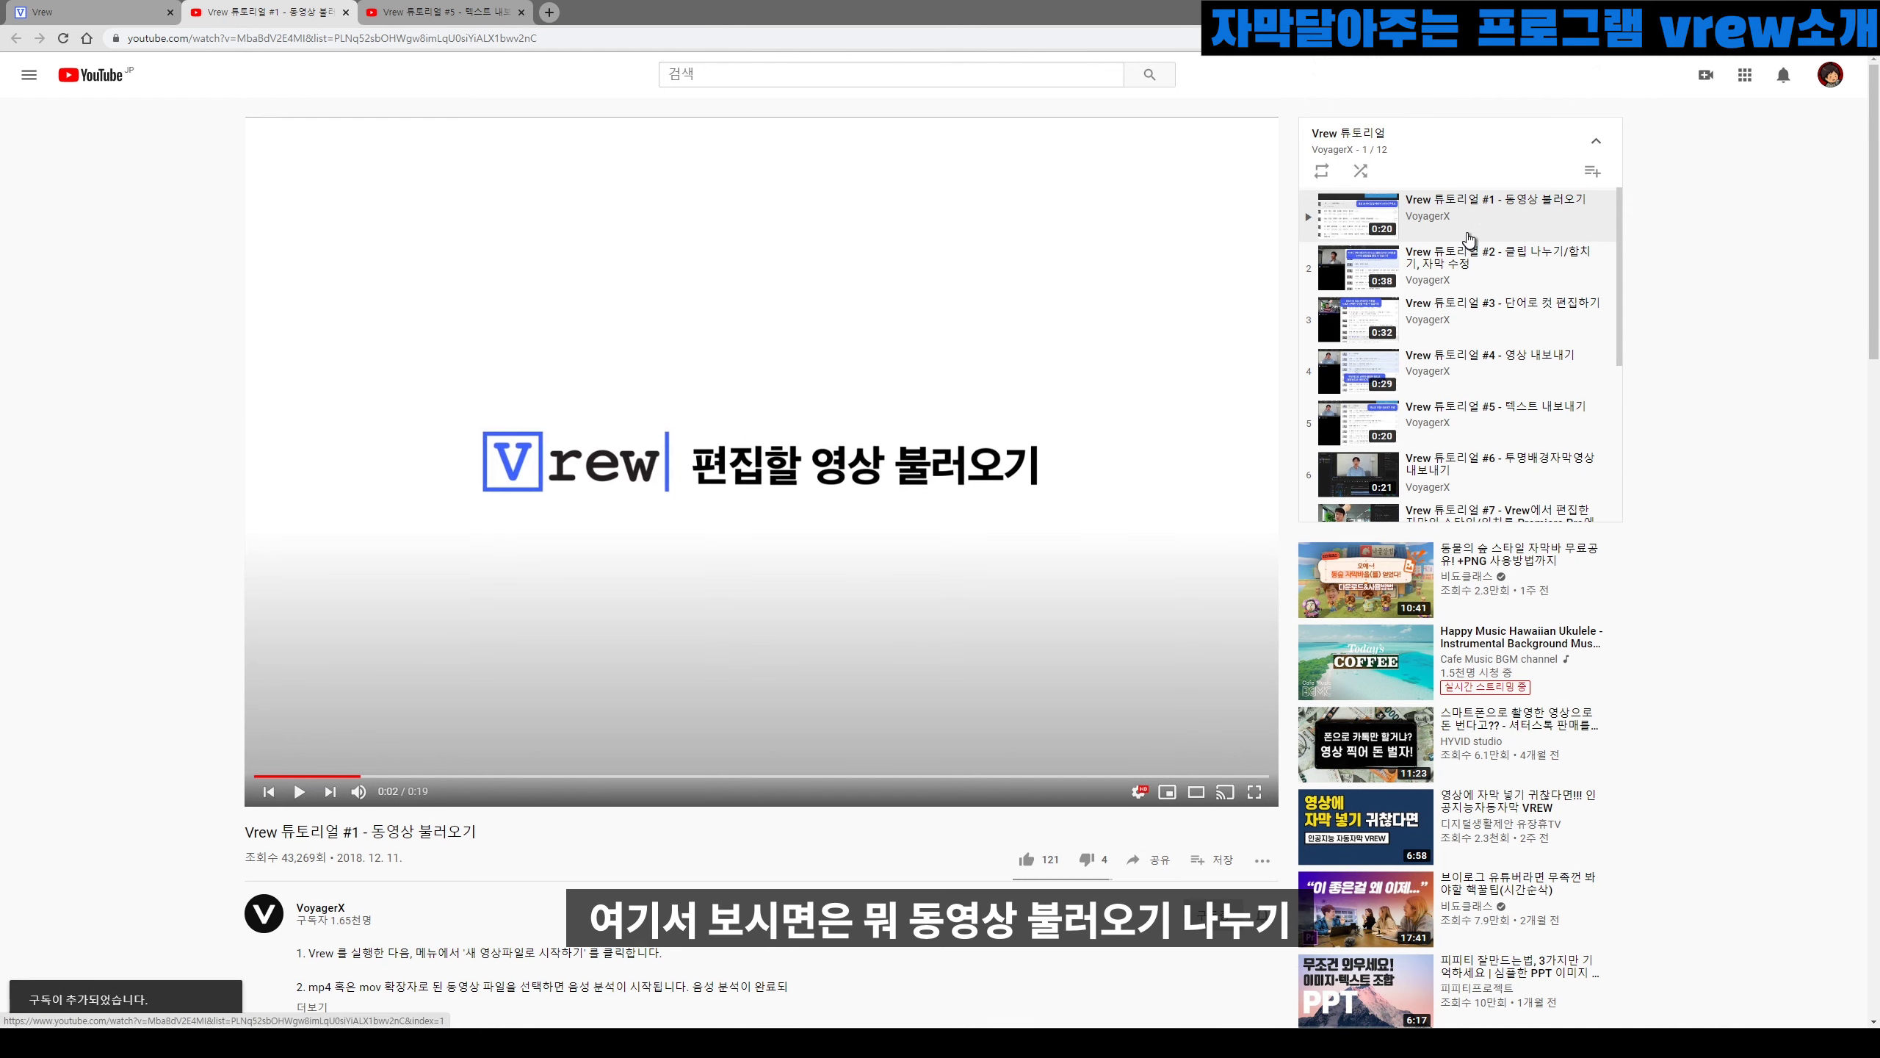
scroll(1471, 224, down, 1)
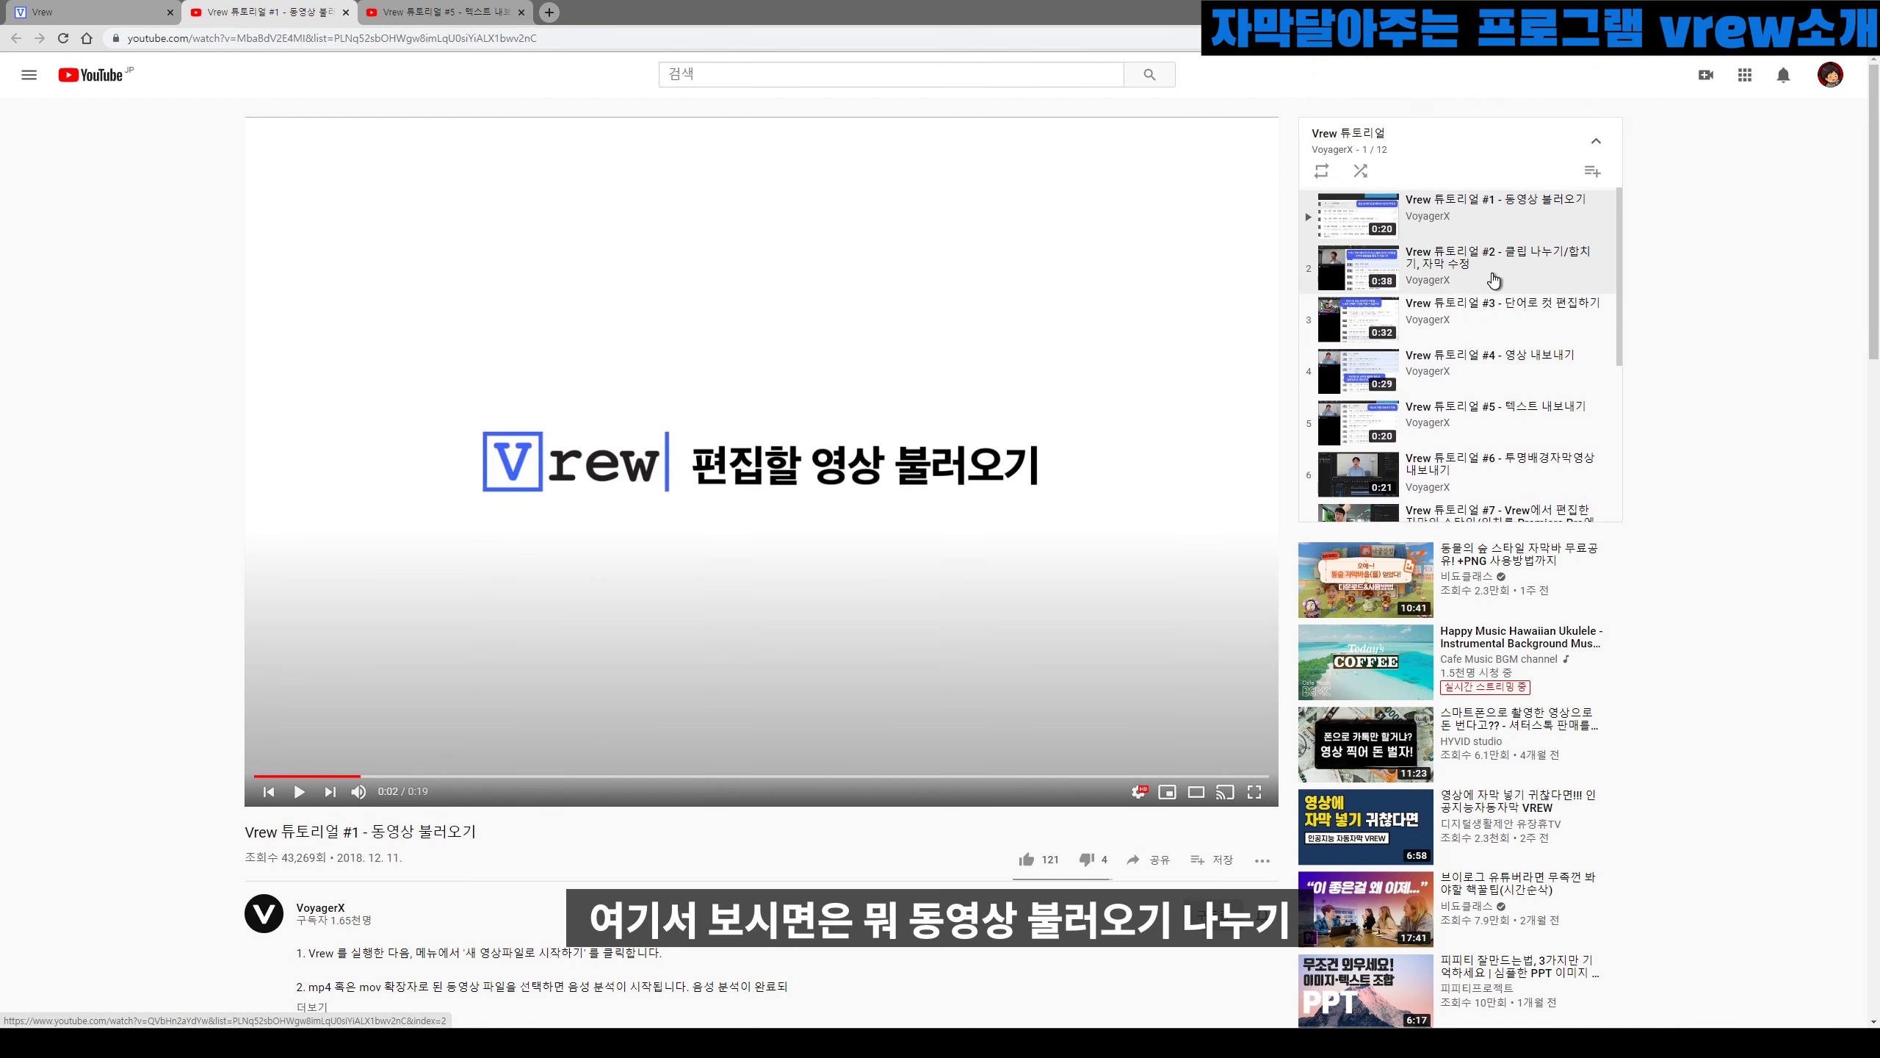
scroll(1491, 281, down, 1)
scroll(1499, 370, down, 2)
scroll(1502, 415, up, 5)
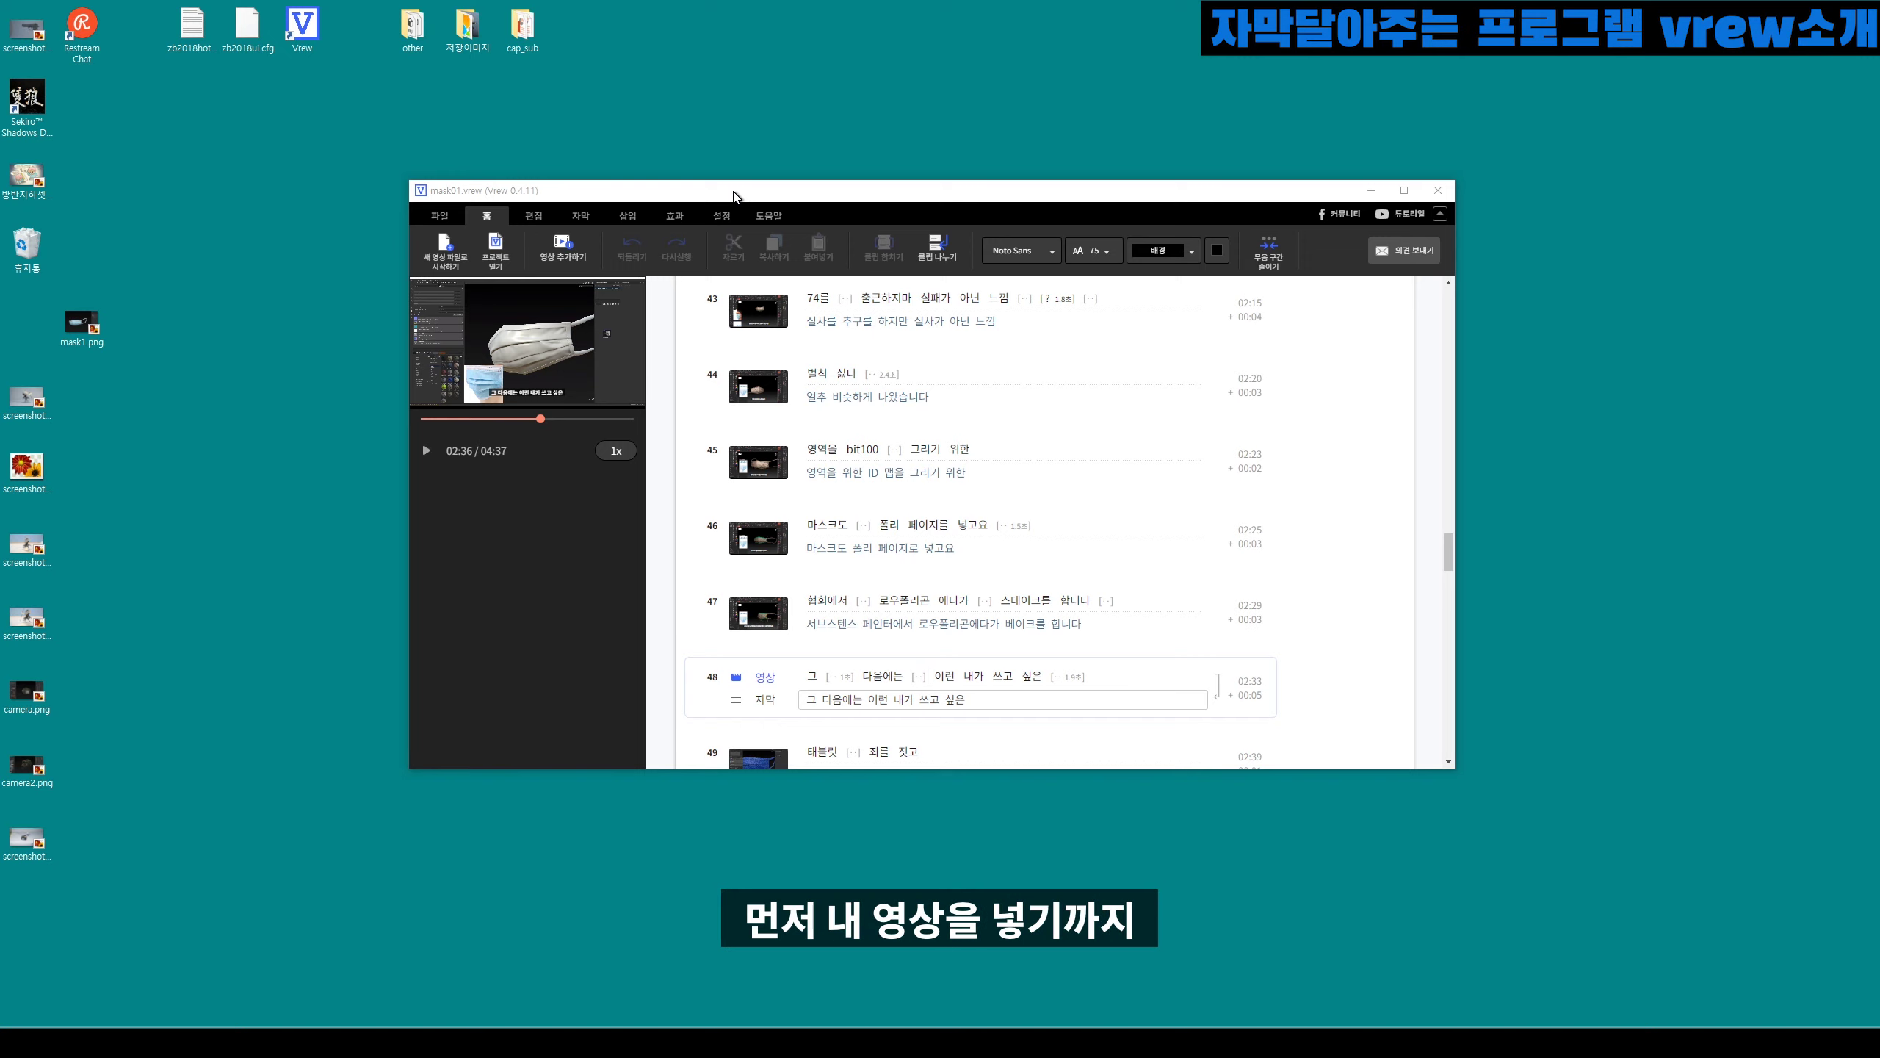
mouse_move(733, 195)
mouse_down()
mouse_move(814, 208)
mouse_move(849, 241)
mouse_up()
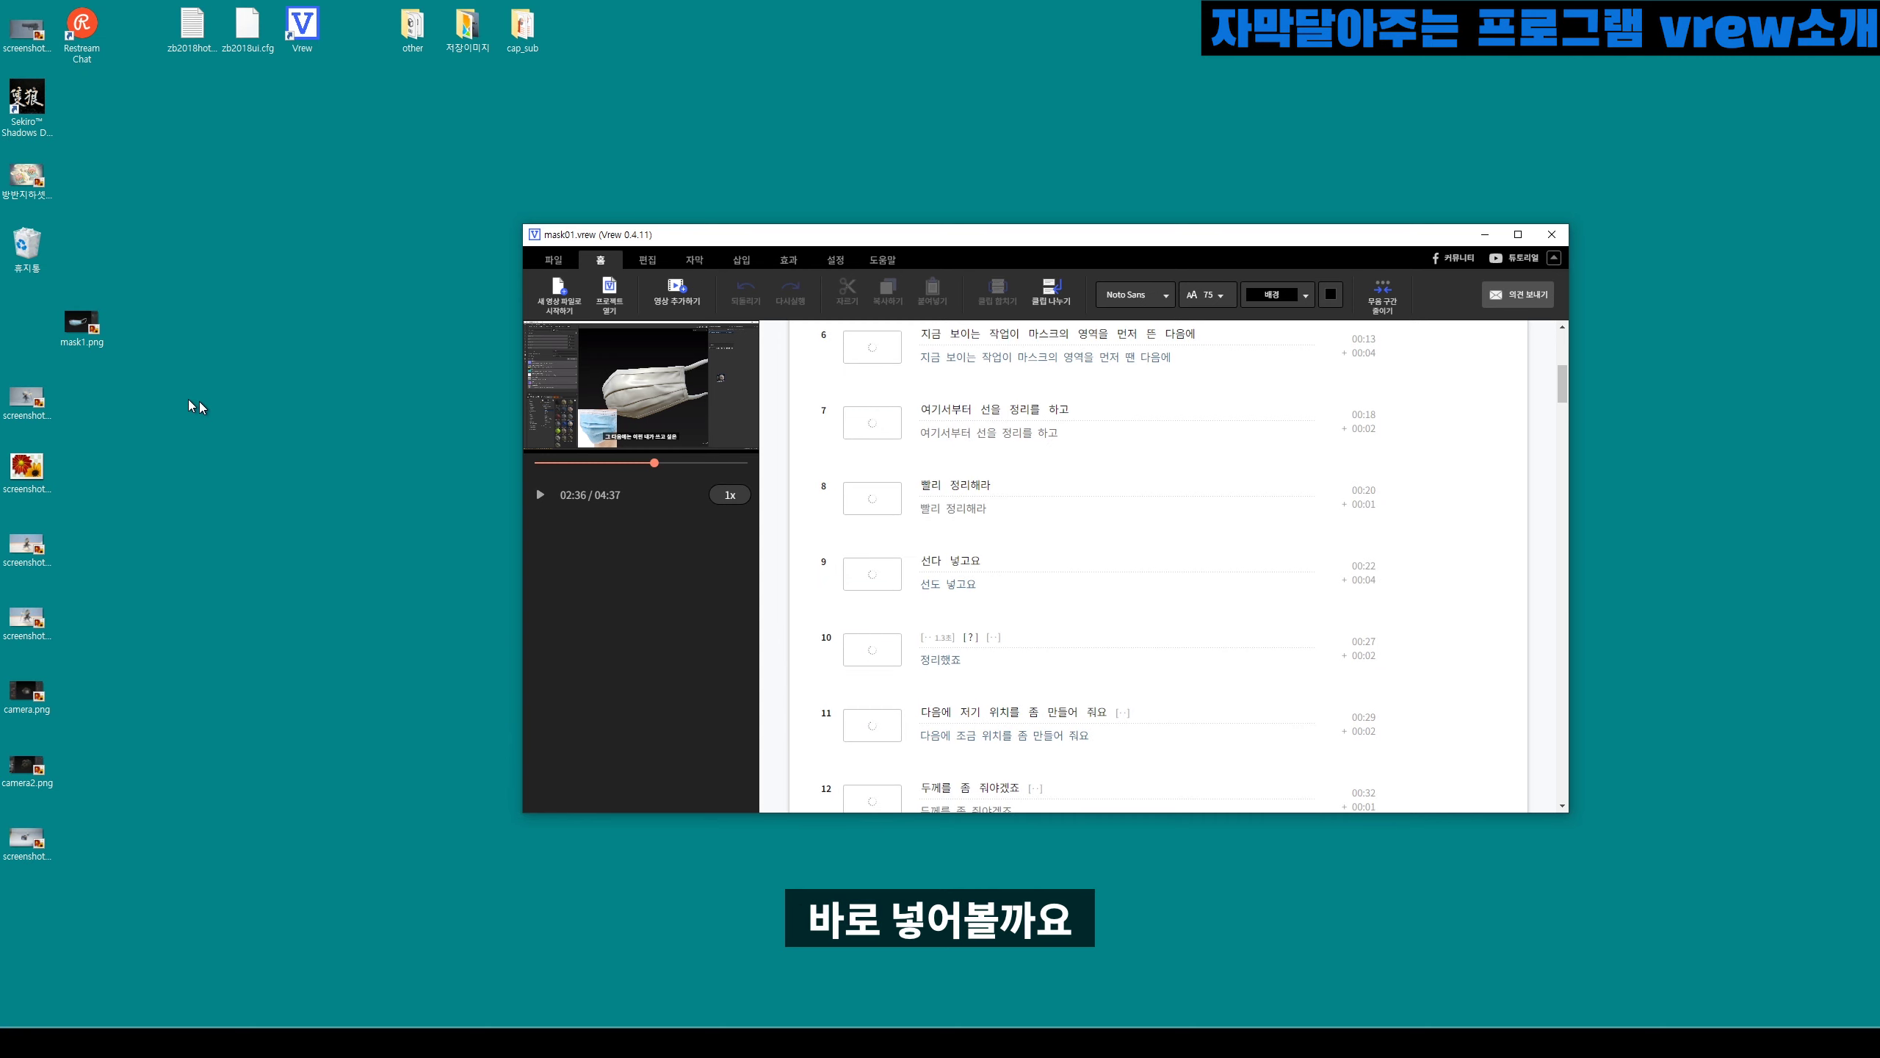
click(559, 295)
double_click(887, 489)
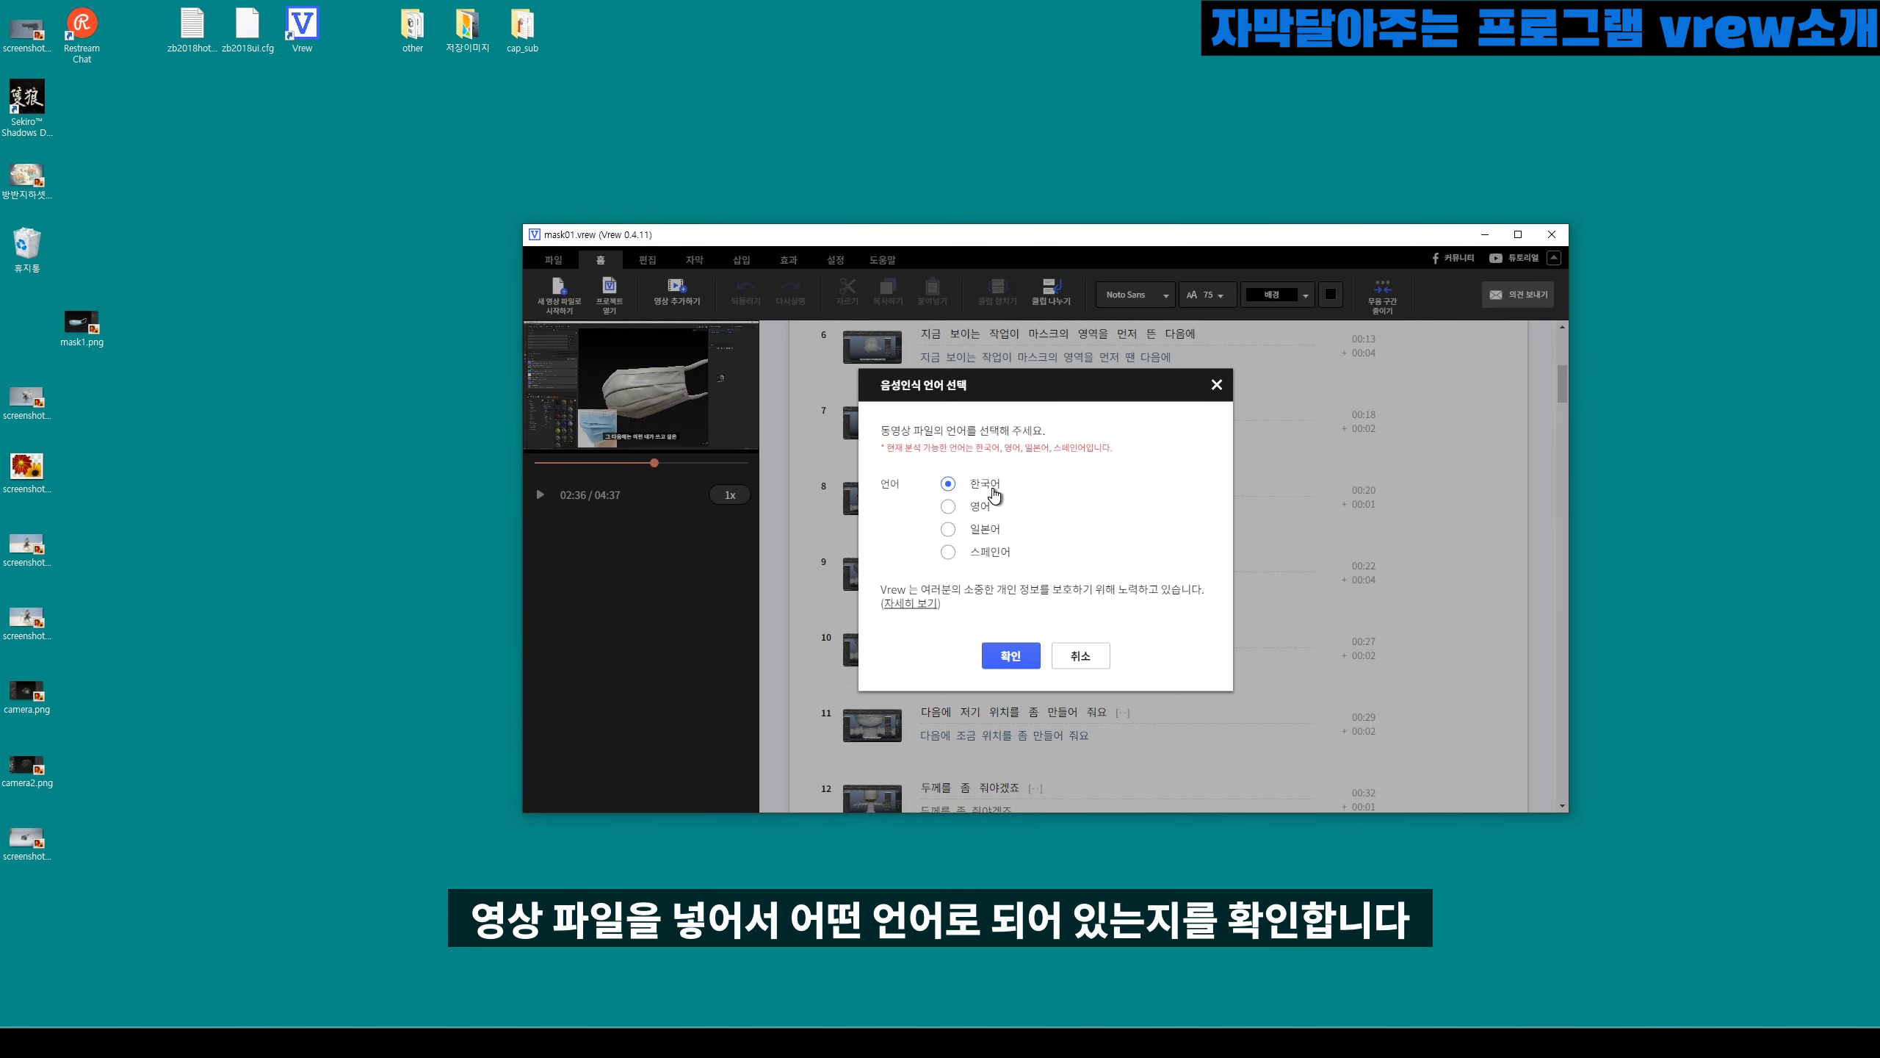
click(1011, 656)
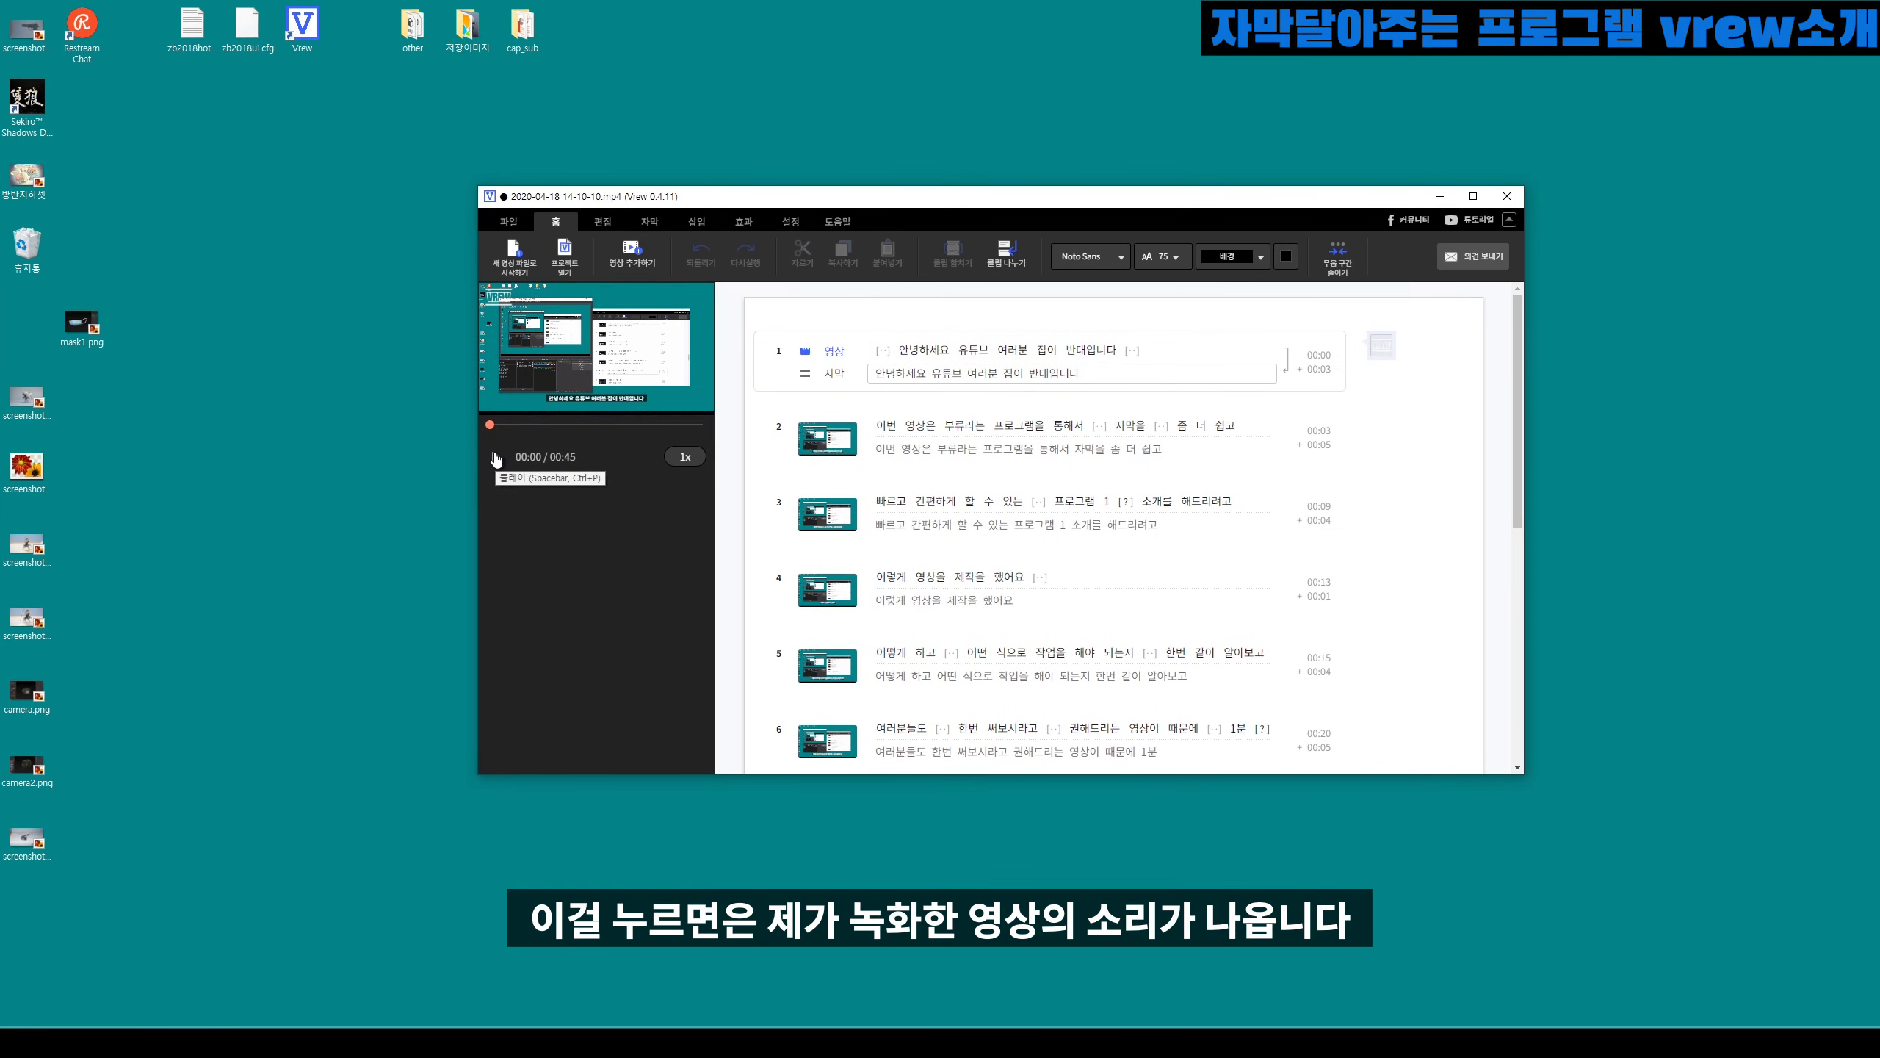
Step: Play and stop the recording, then step through the subtitle clips from clip 2 onward
click(495, 456)
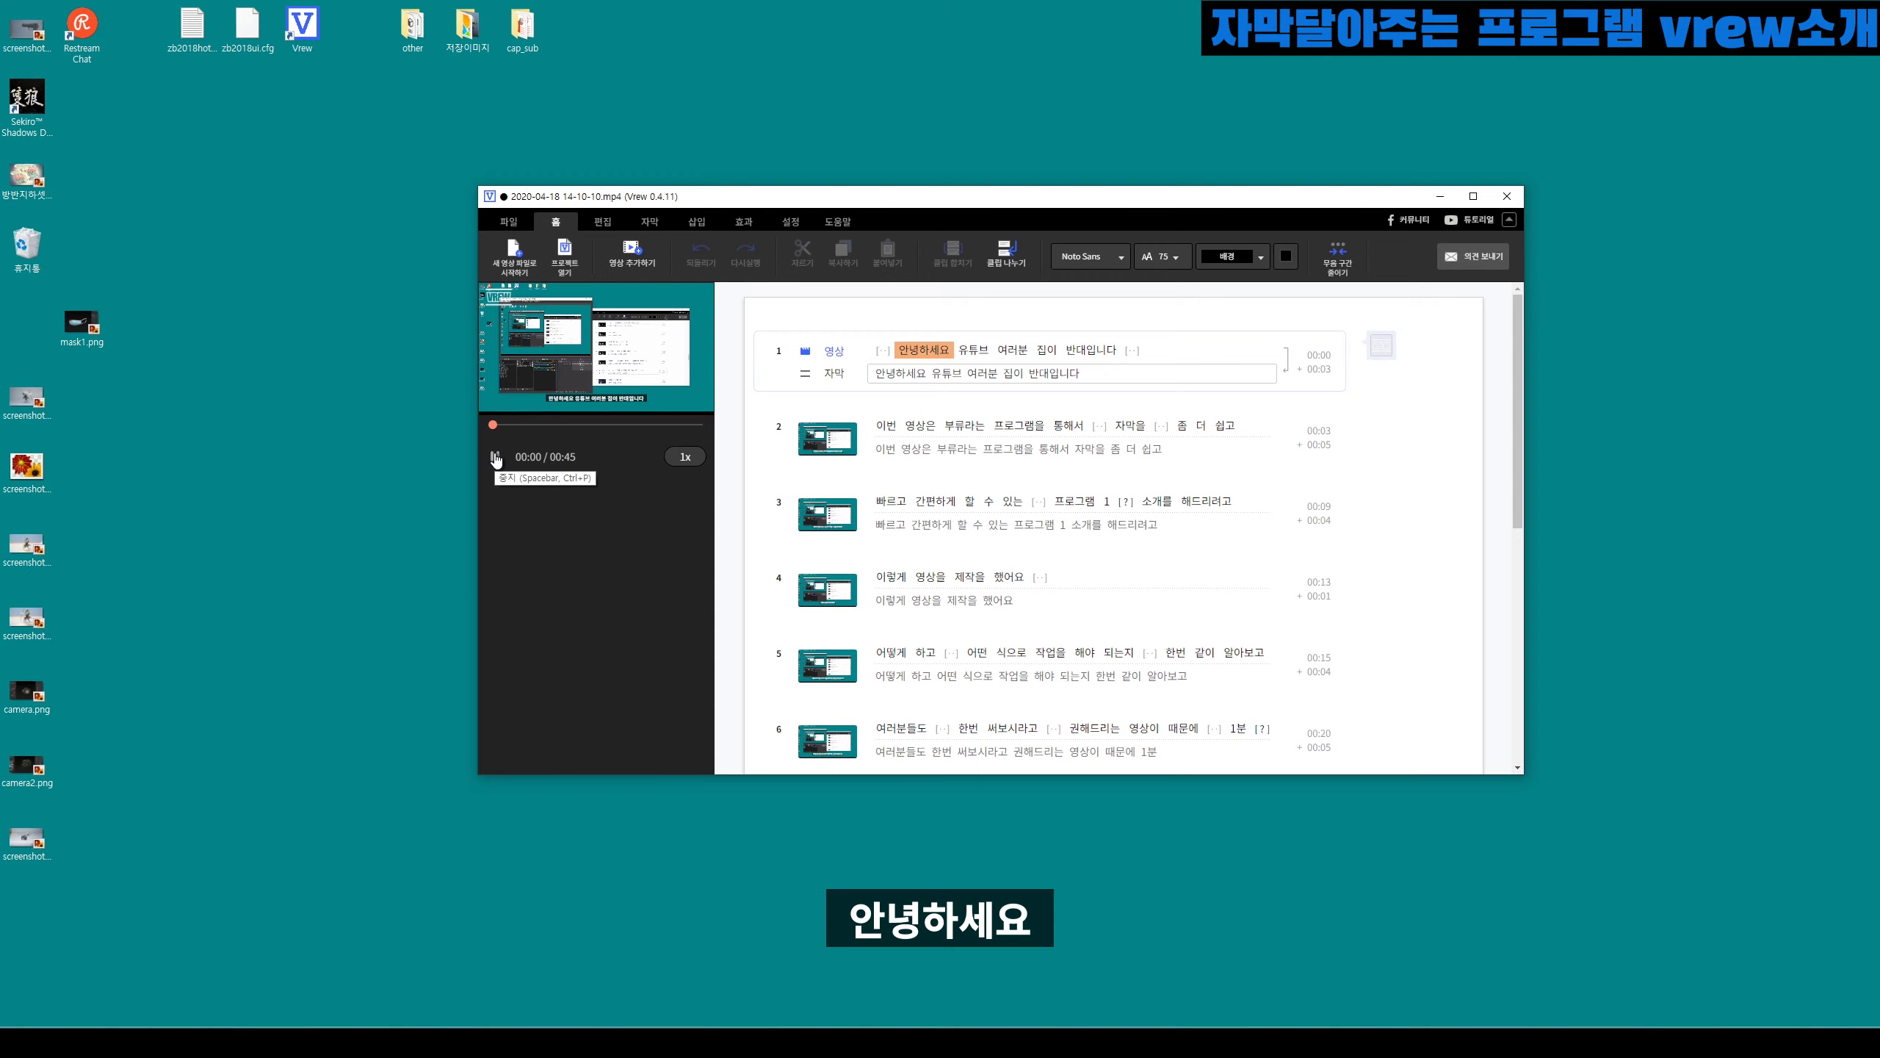
click(495, 456)
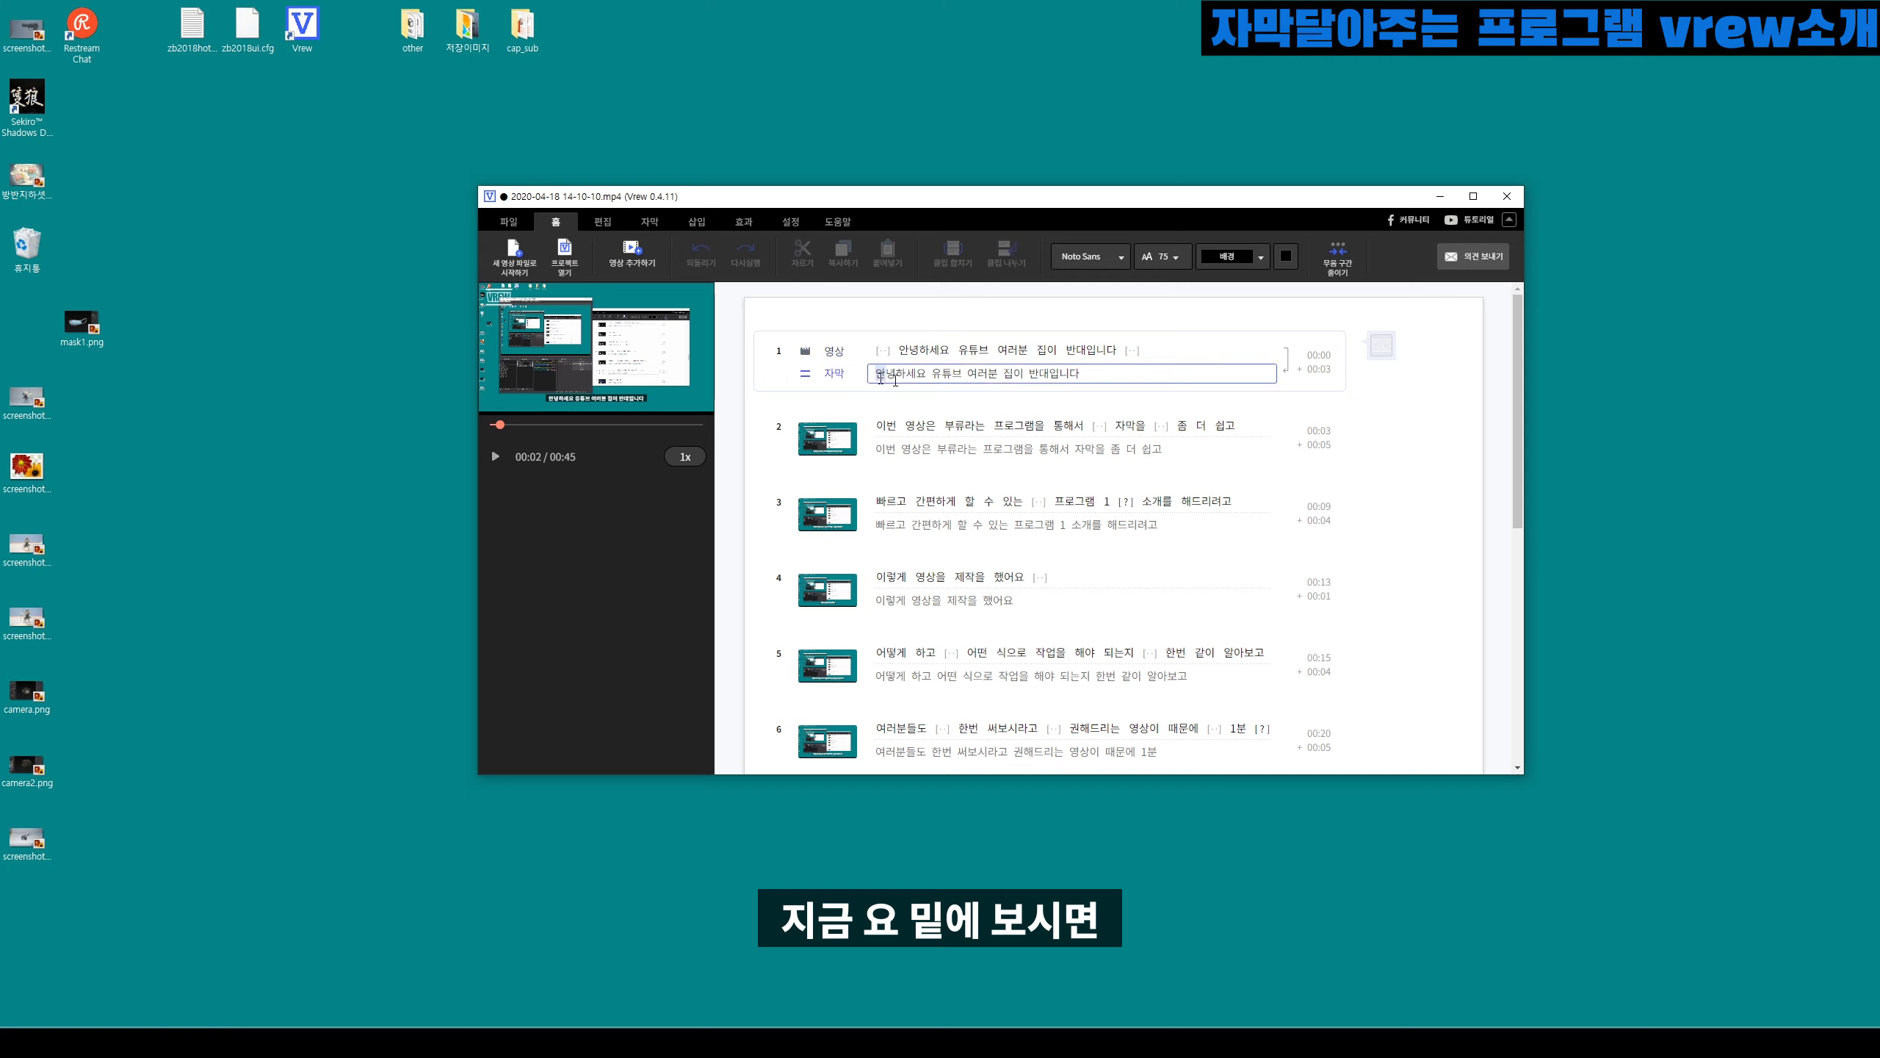
drag(897, 449, 1159, 449)
key(Down)
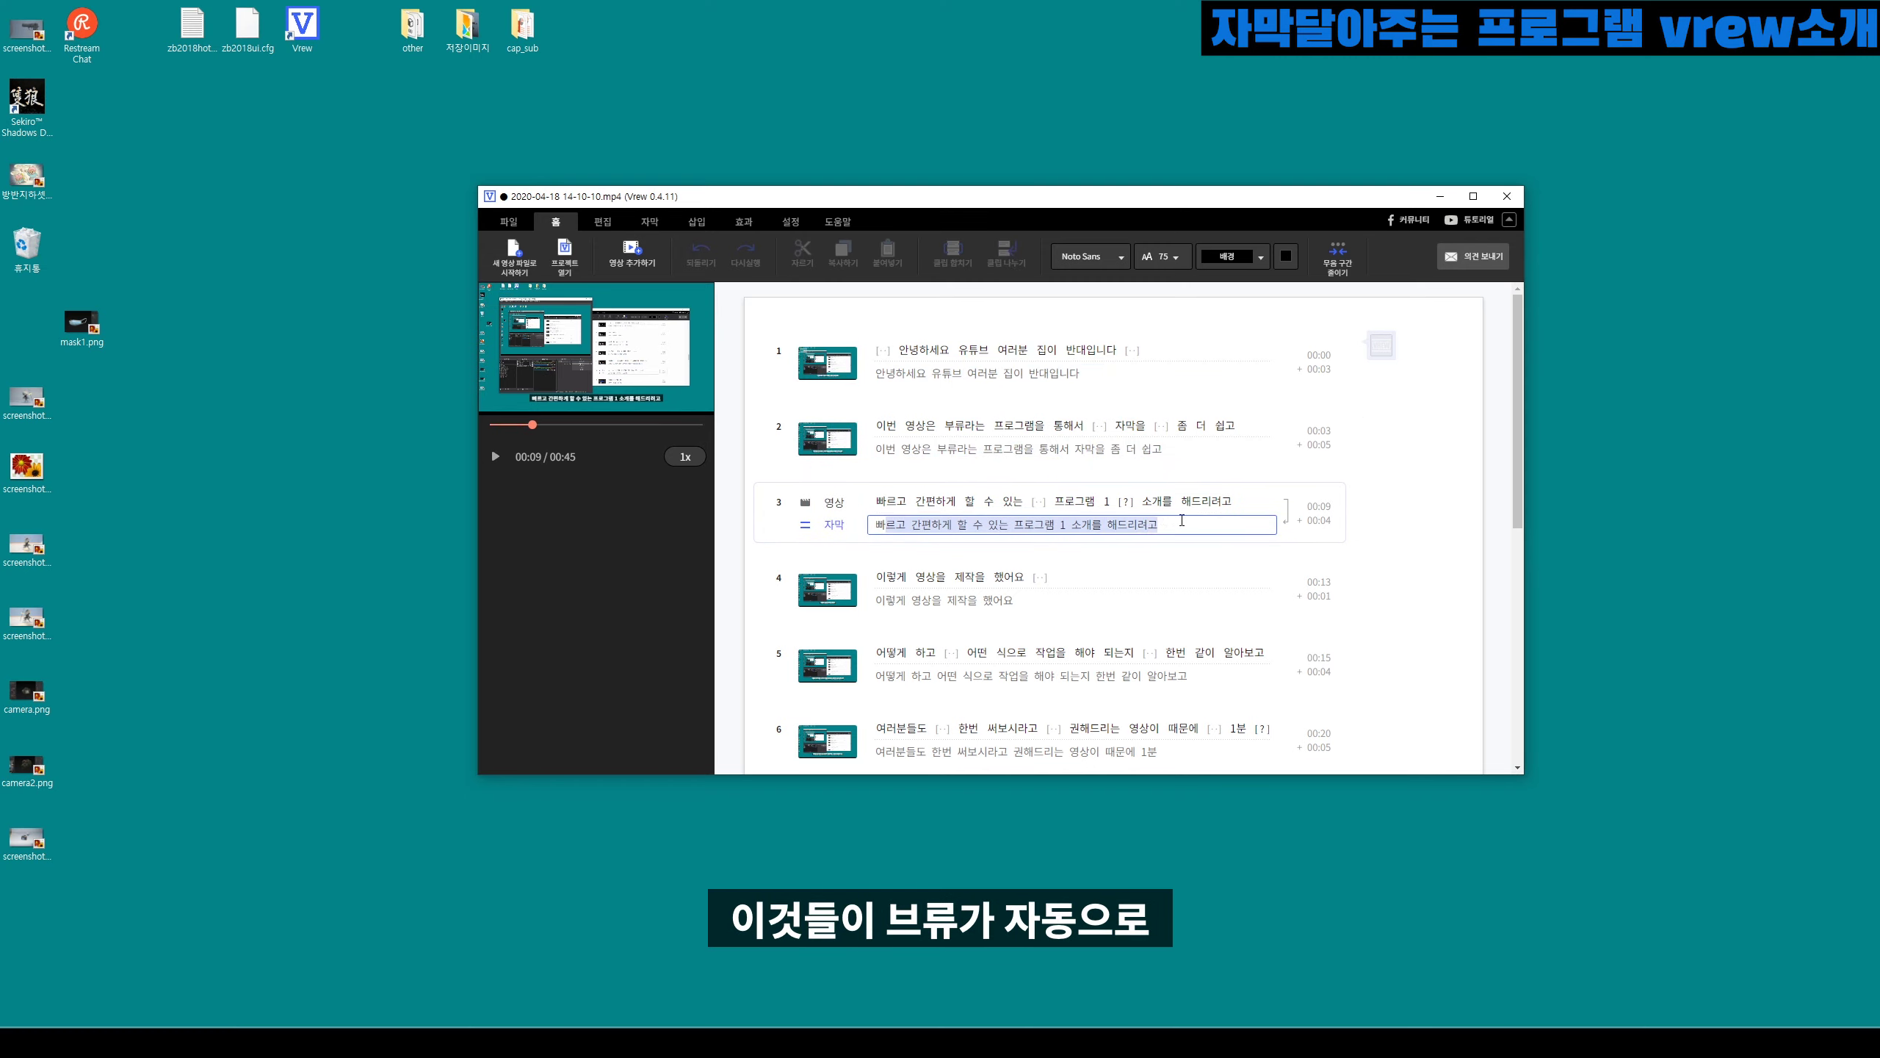
key(Down)
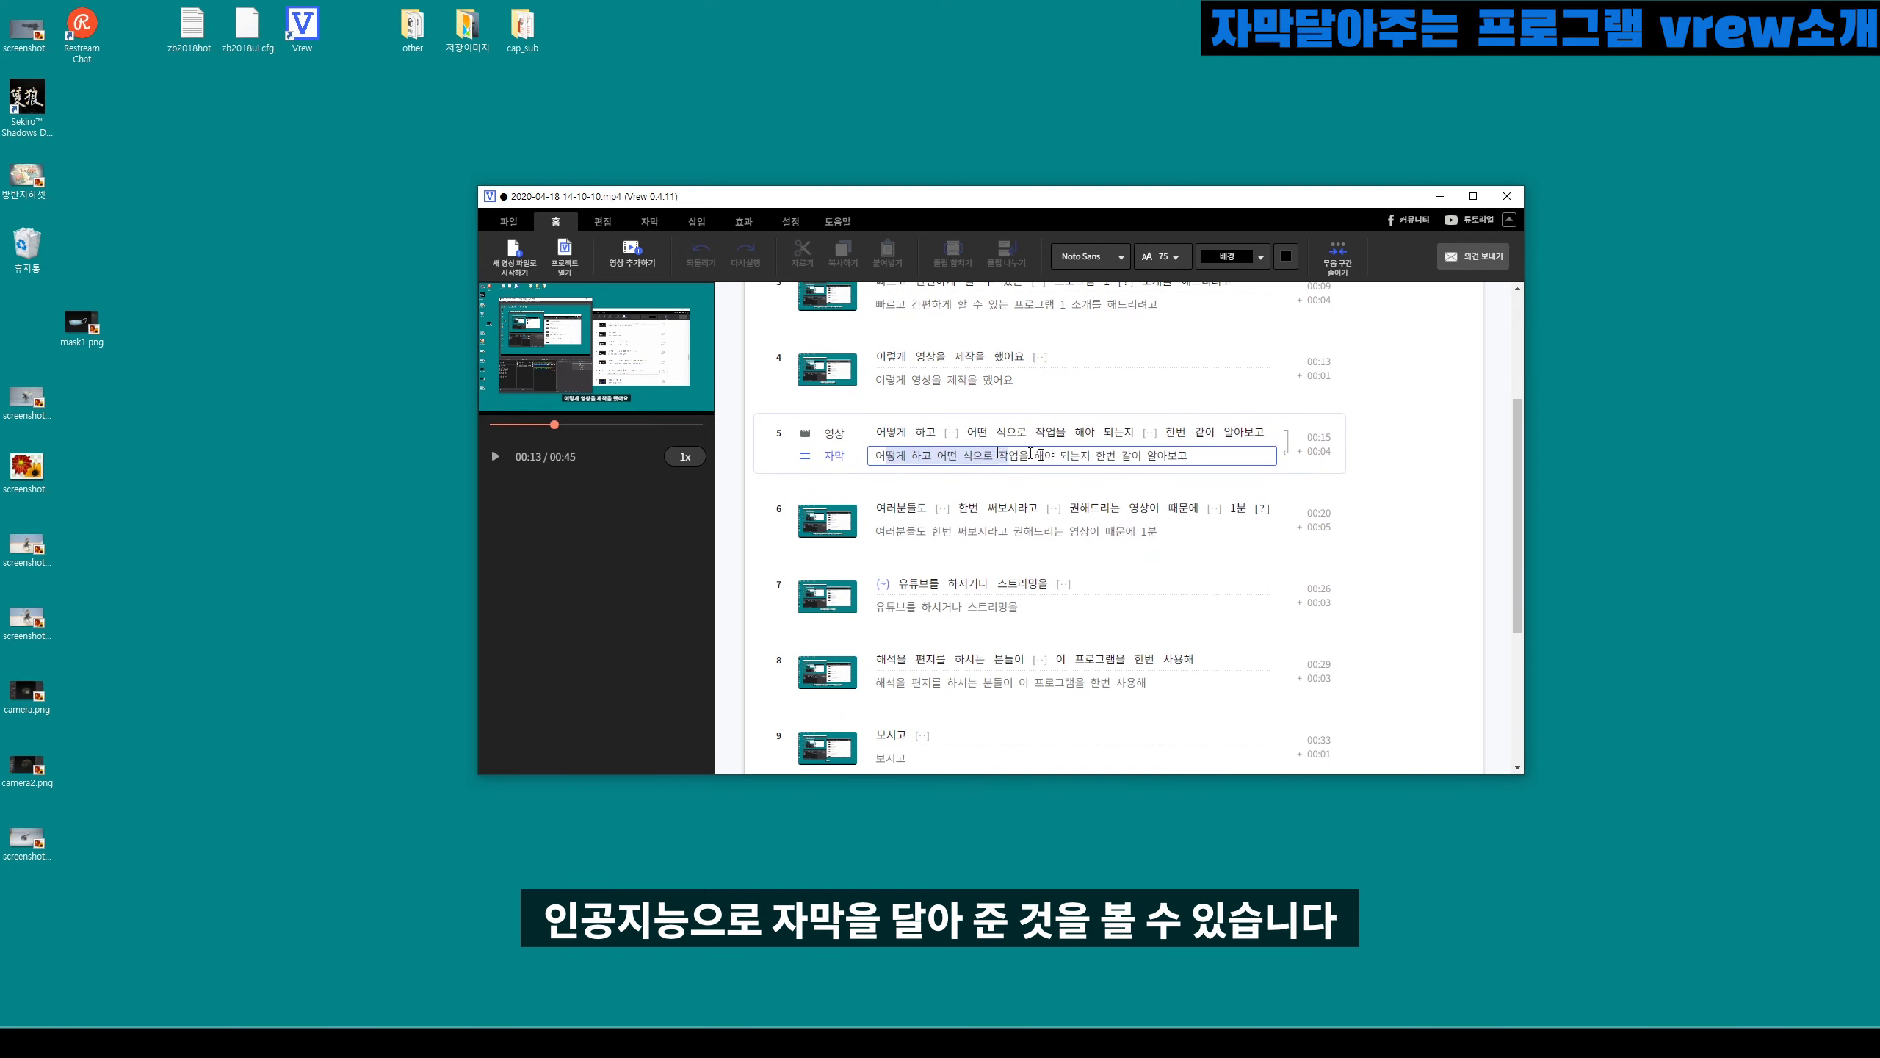
key(Down)
key(Down)
Step: Enlarge the Vrew editor window and widen its video preview area
drag(1523, 774, 1718, 906)
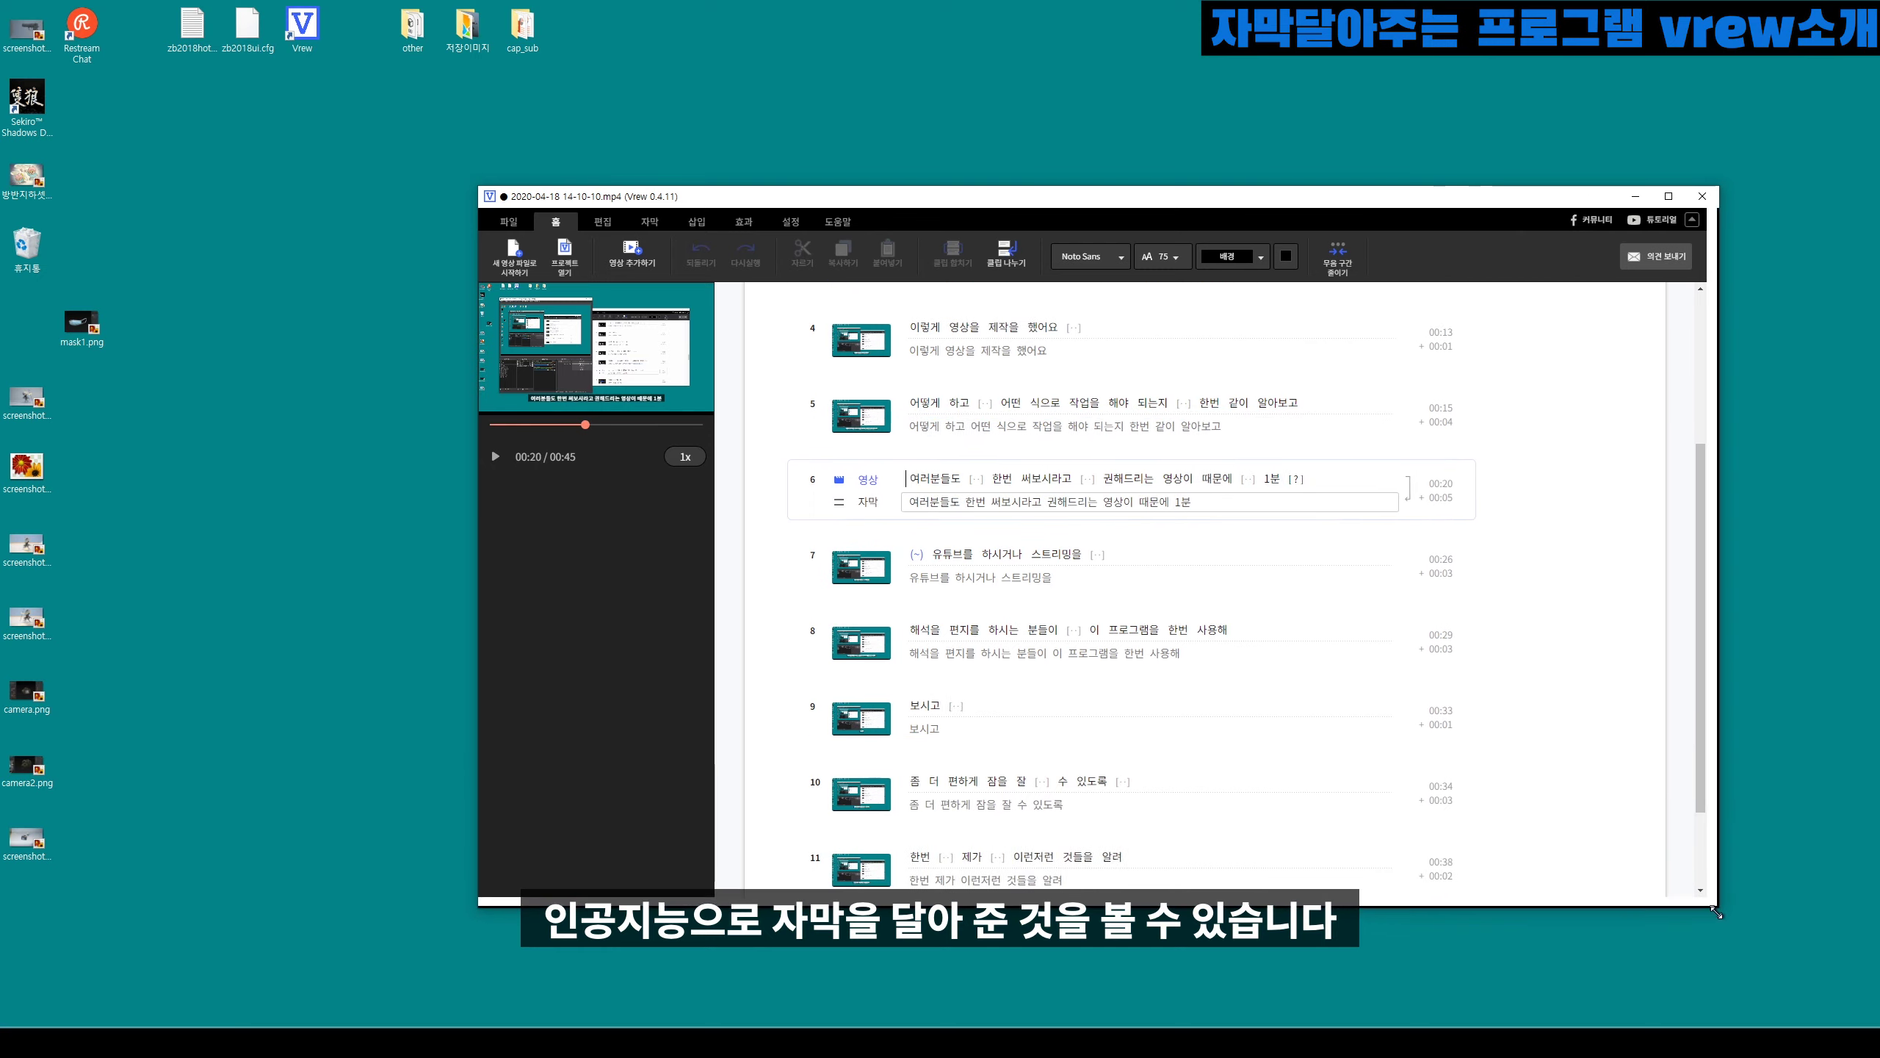
drag(712, 552, 1080, 552)
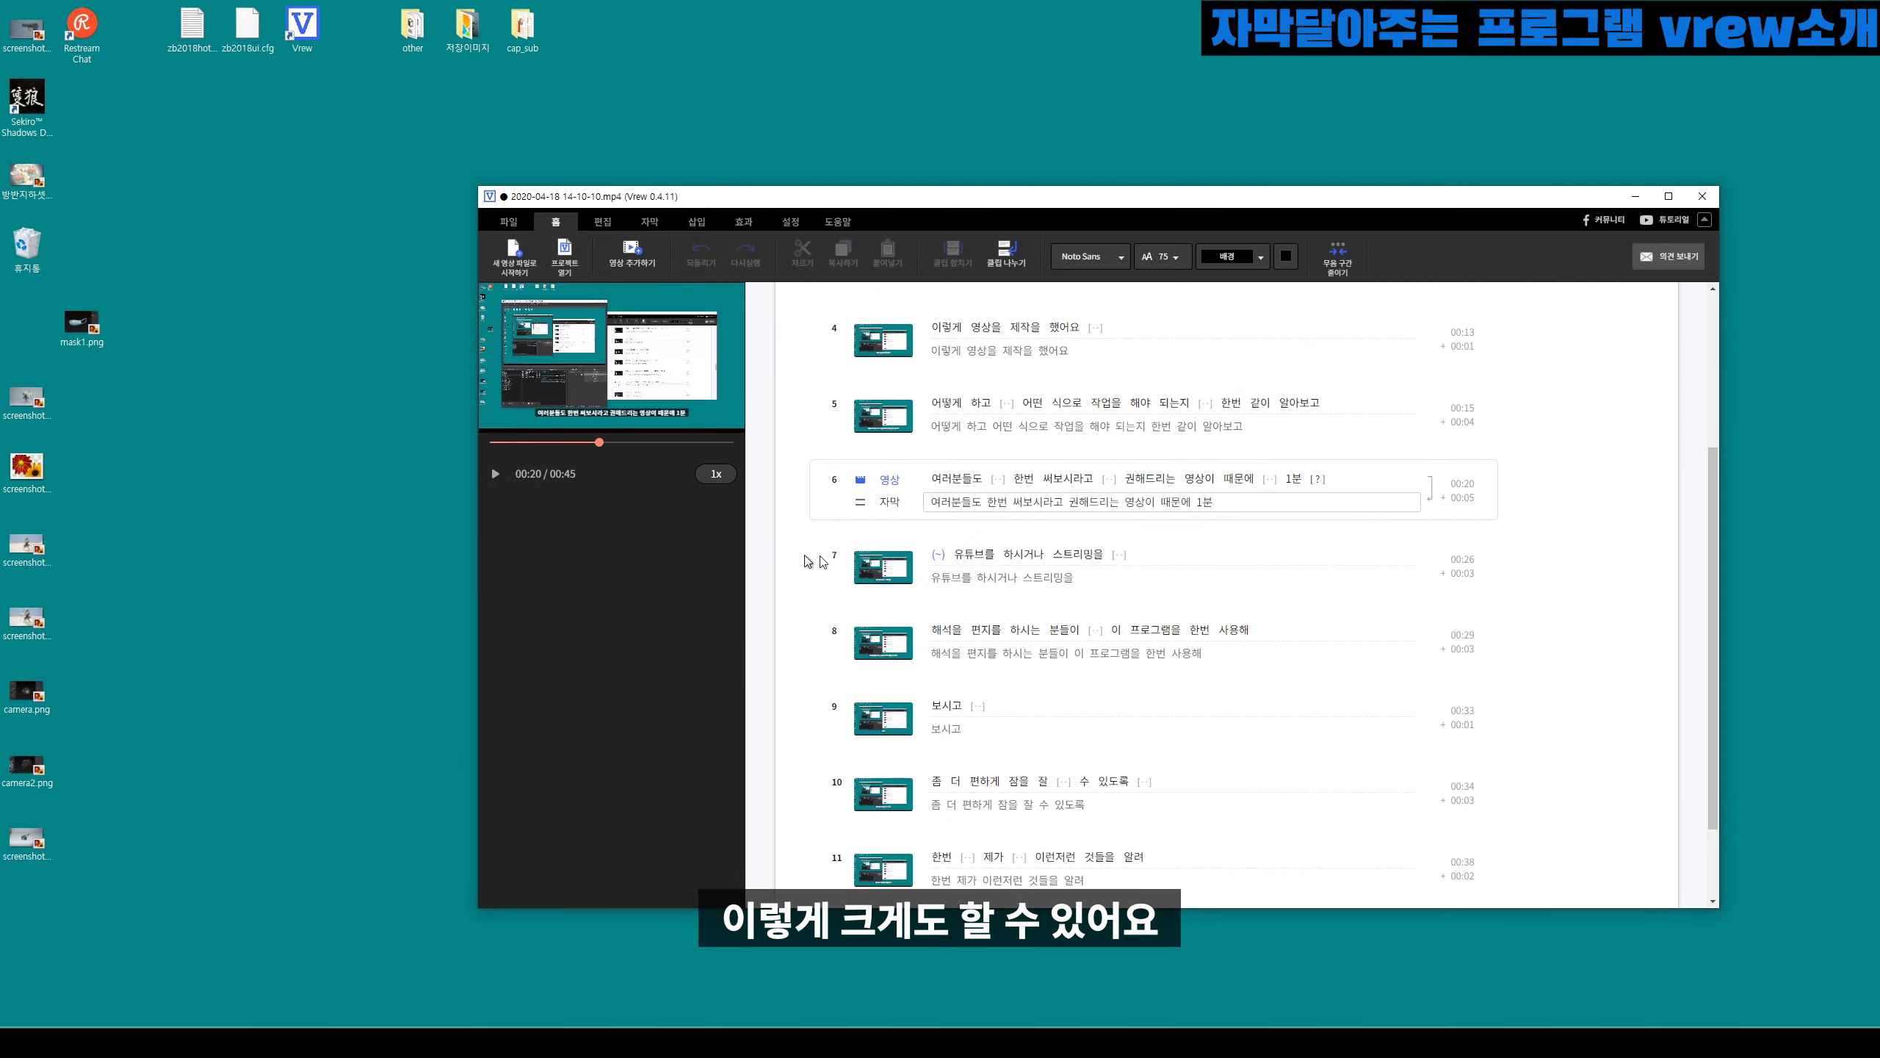
drag(957, 195, 729, 49)
Step: Open clip 1's subtitle styling and try left, centre and right alignment, ending centred
scroll(1285, 370, up, 4)
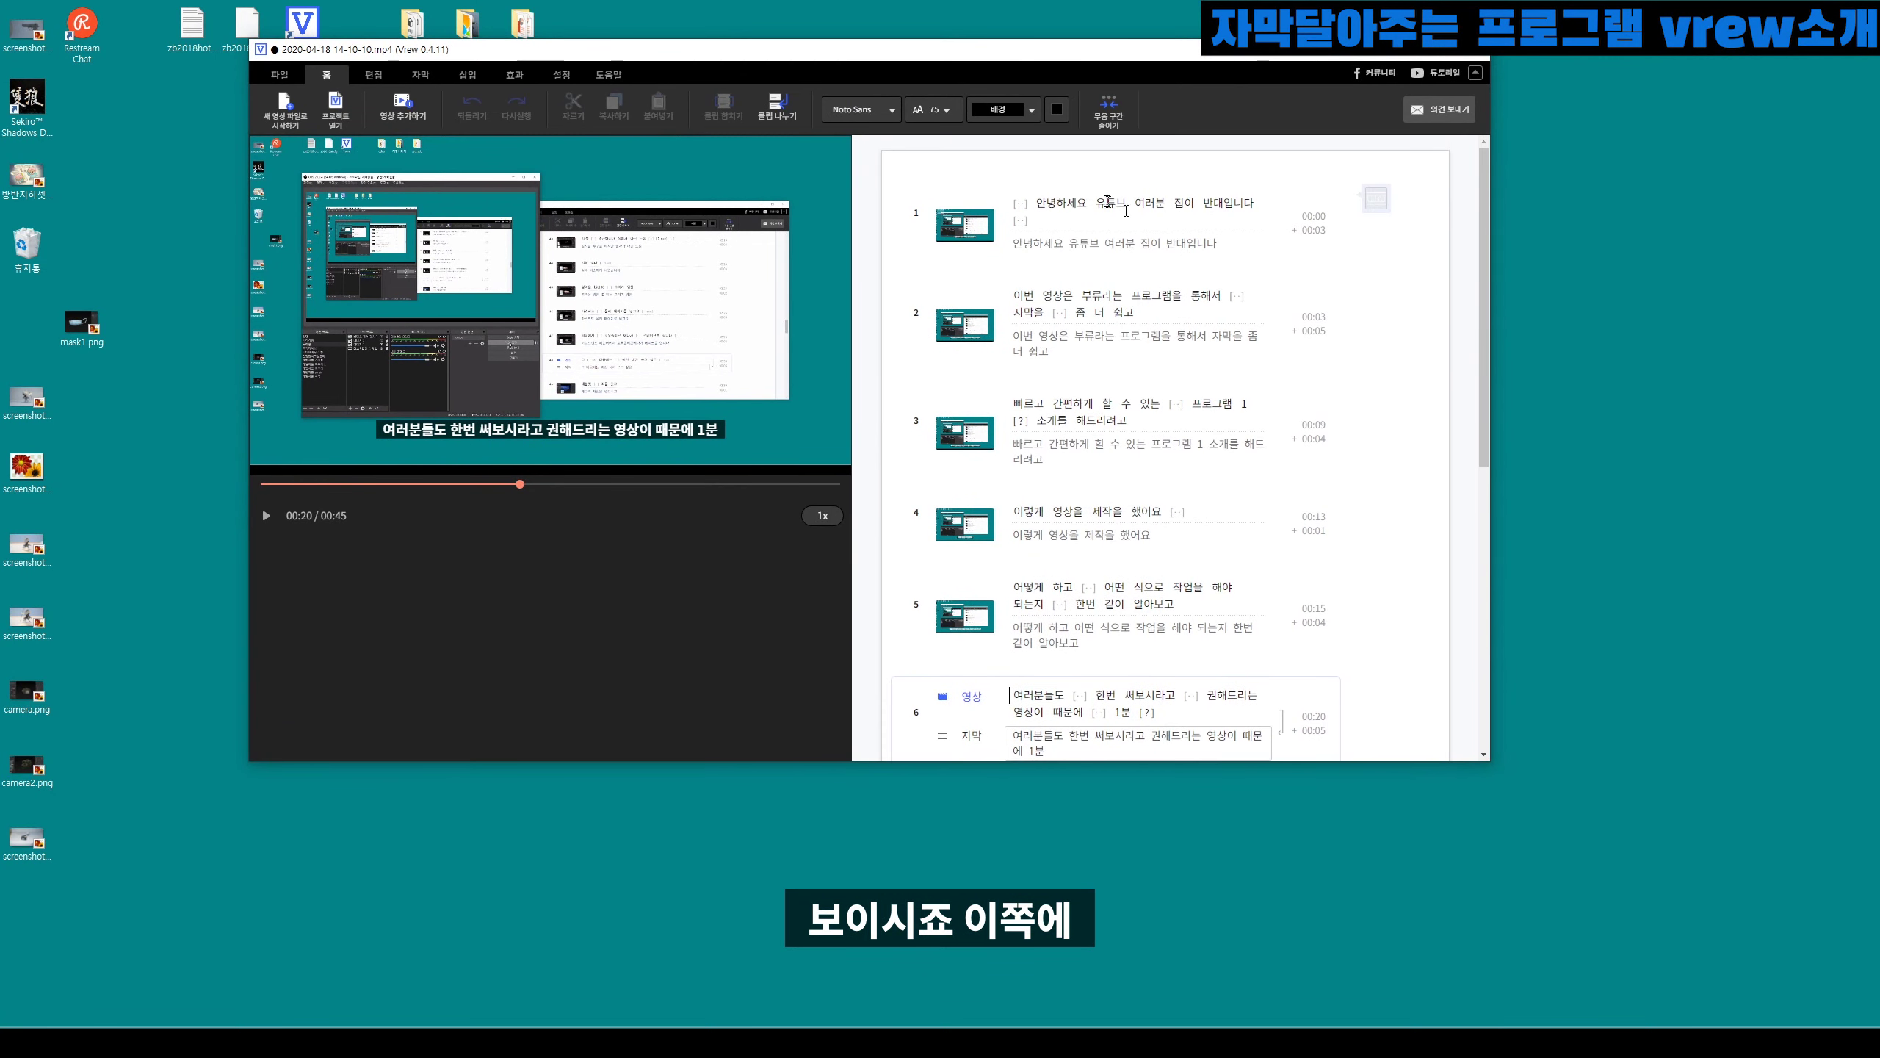
click(1103, 200)
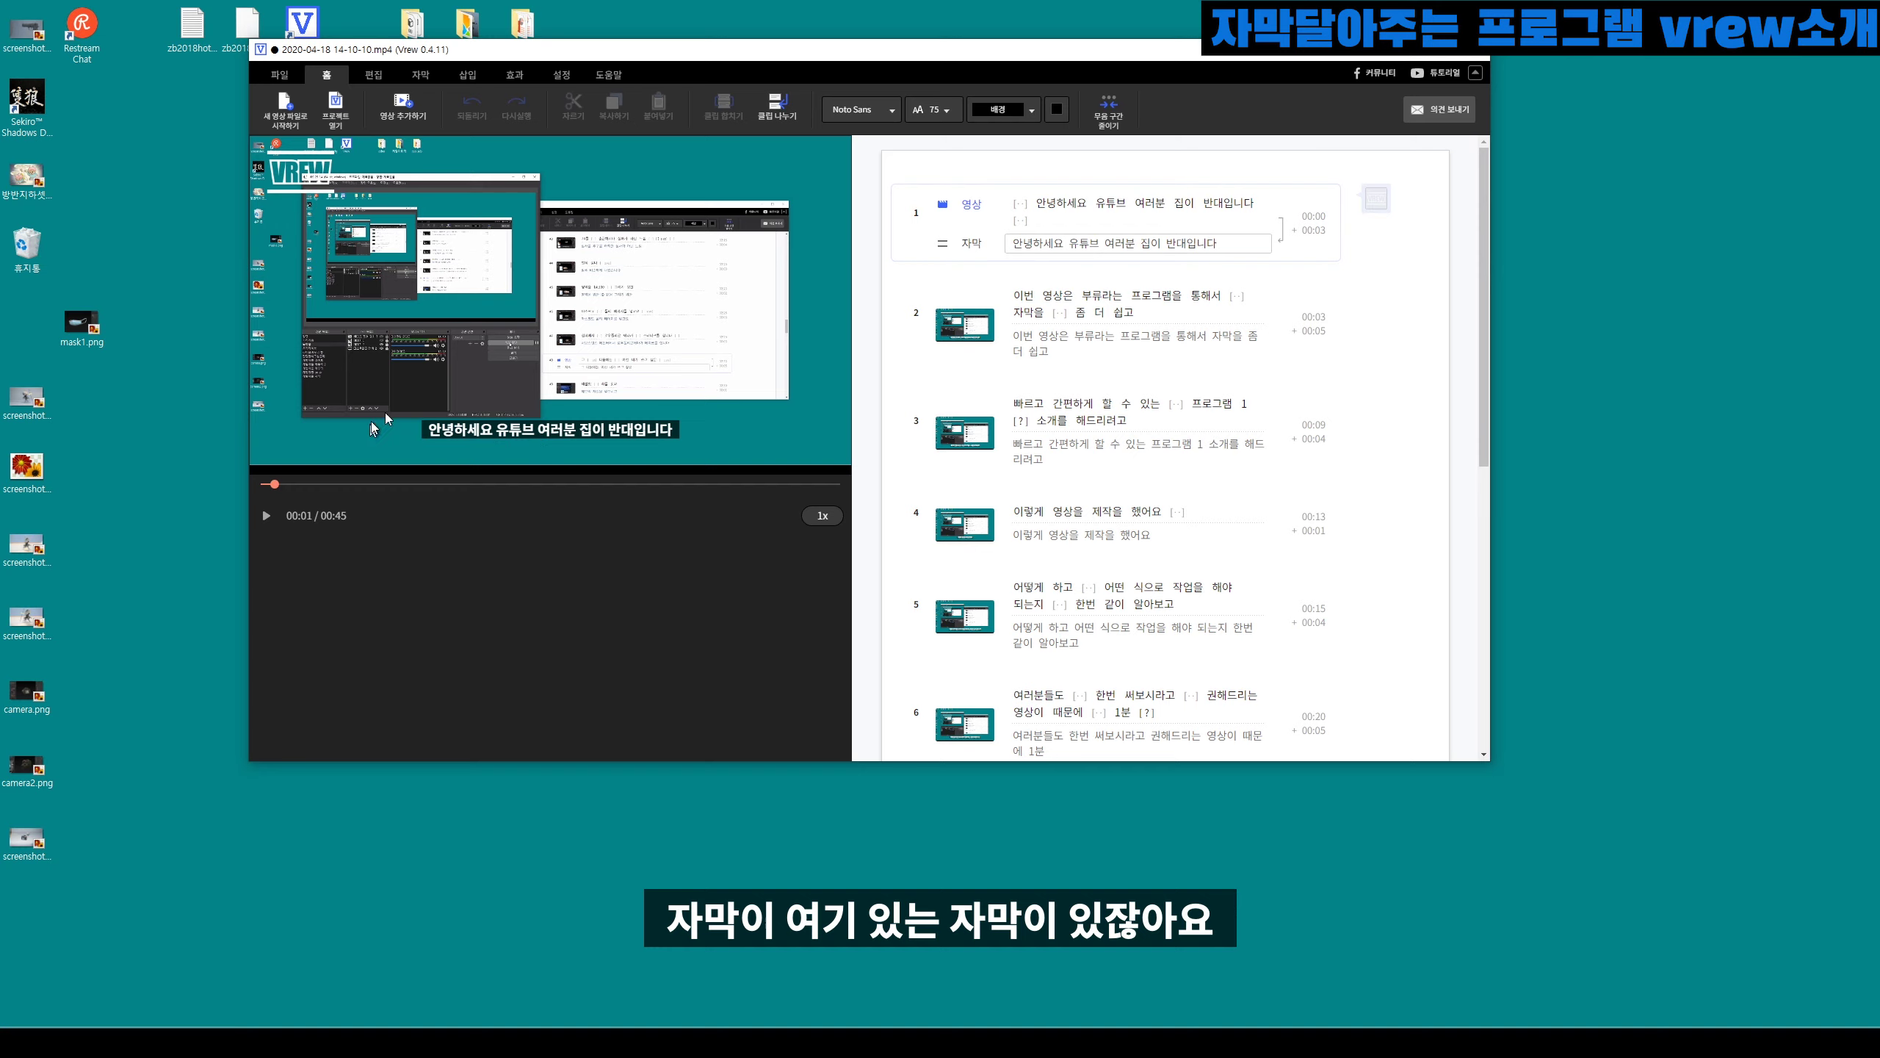
click(422, 76)
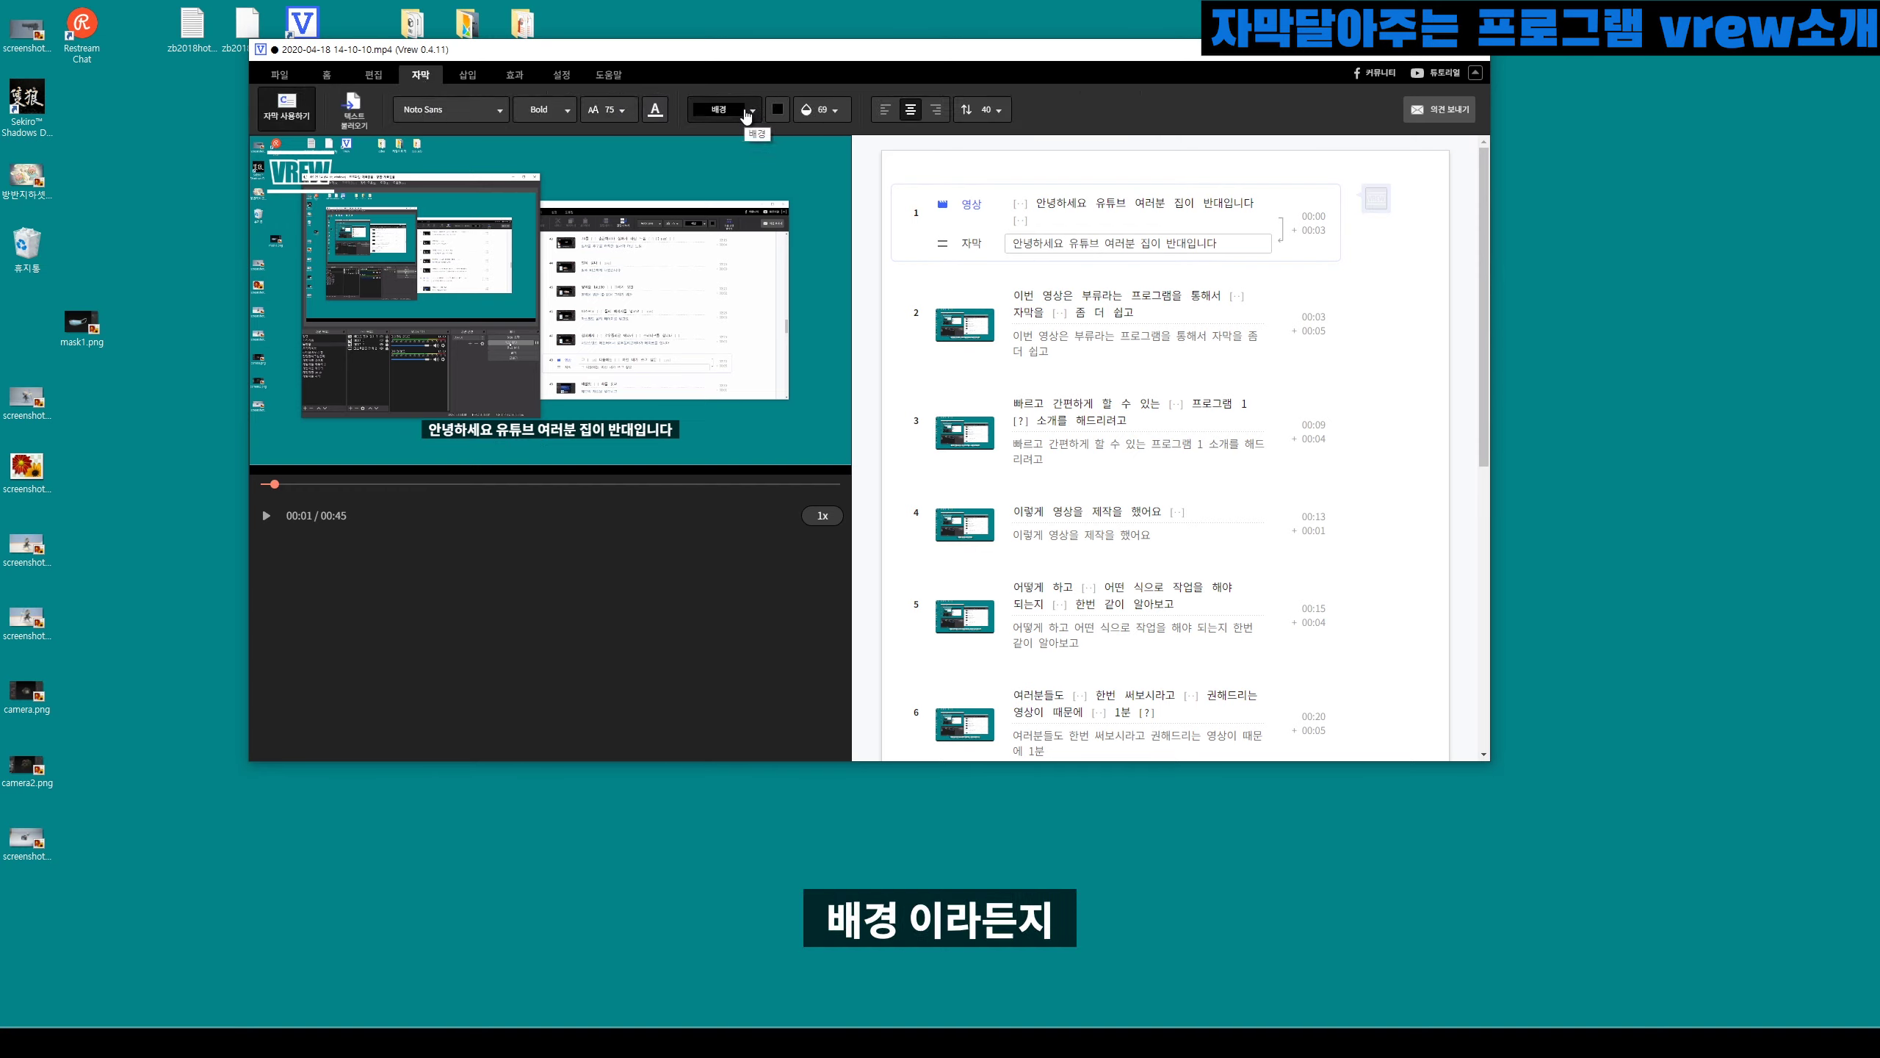
click(885, 109)
click(910, 109)
click(936, 109)
click(911, 110)
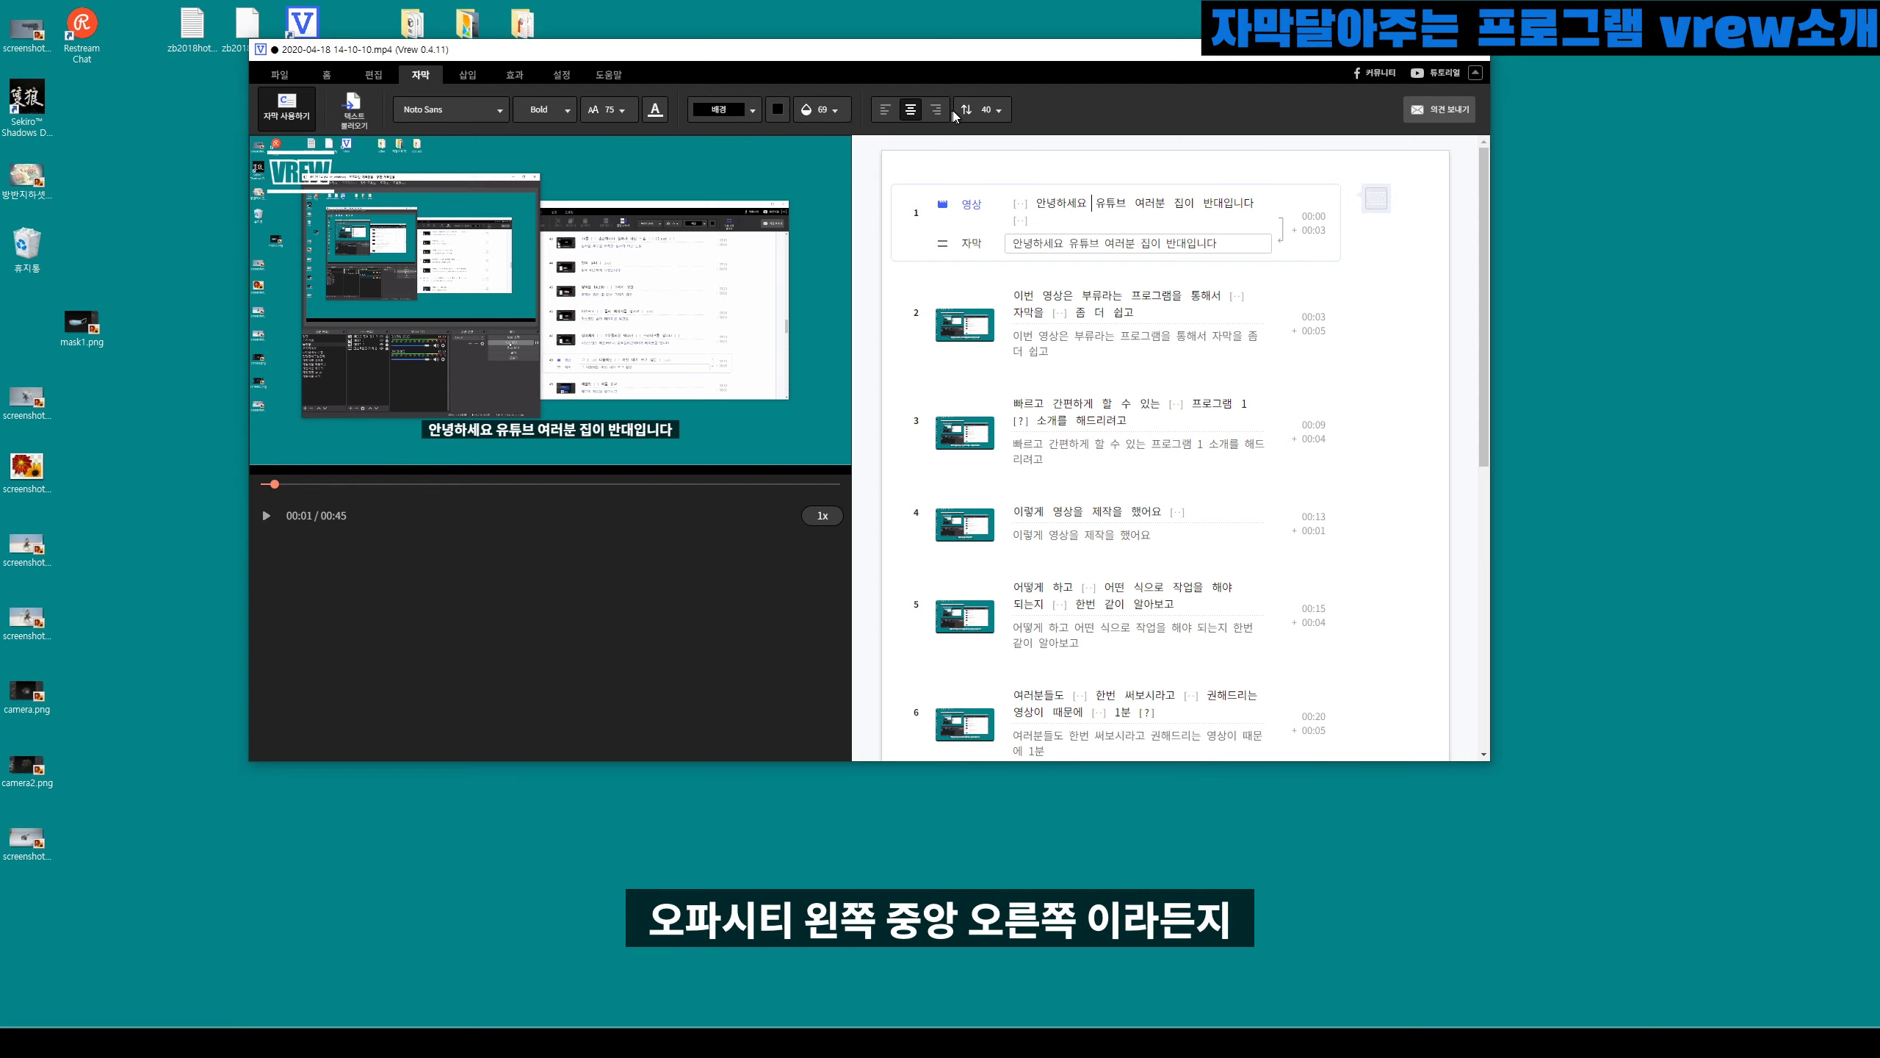
Step: Lower the subtitle vertical position from 40 to 20, leaving the font size at 75
click(979, 112)
drag(992, 136, 977, 138)
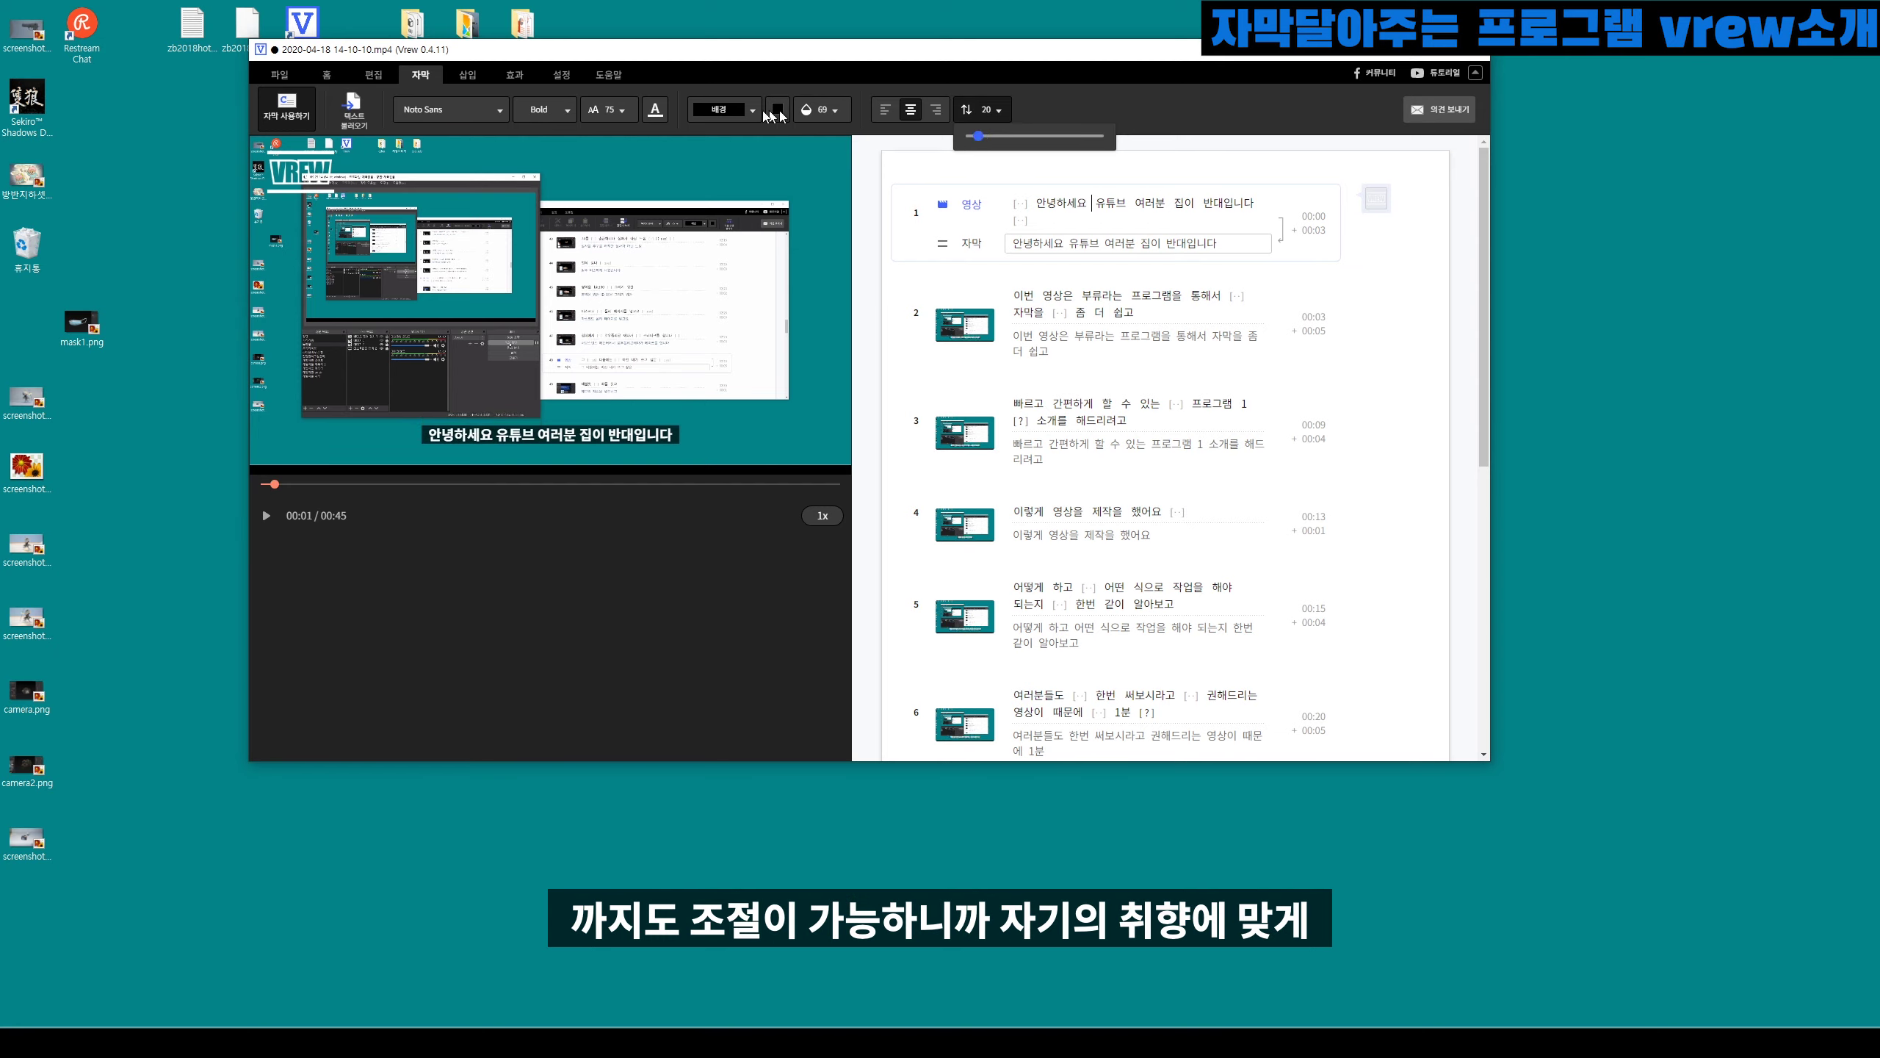
click(610, 111)
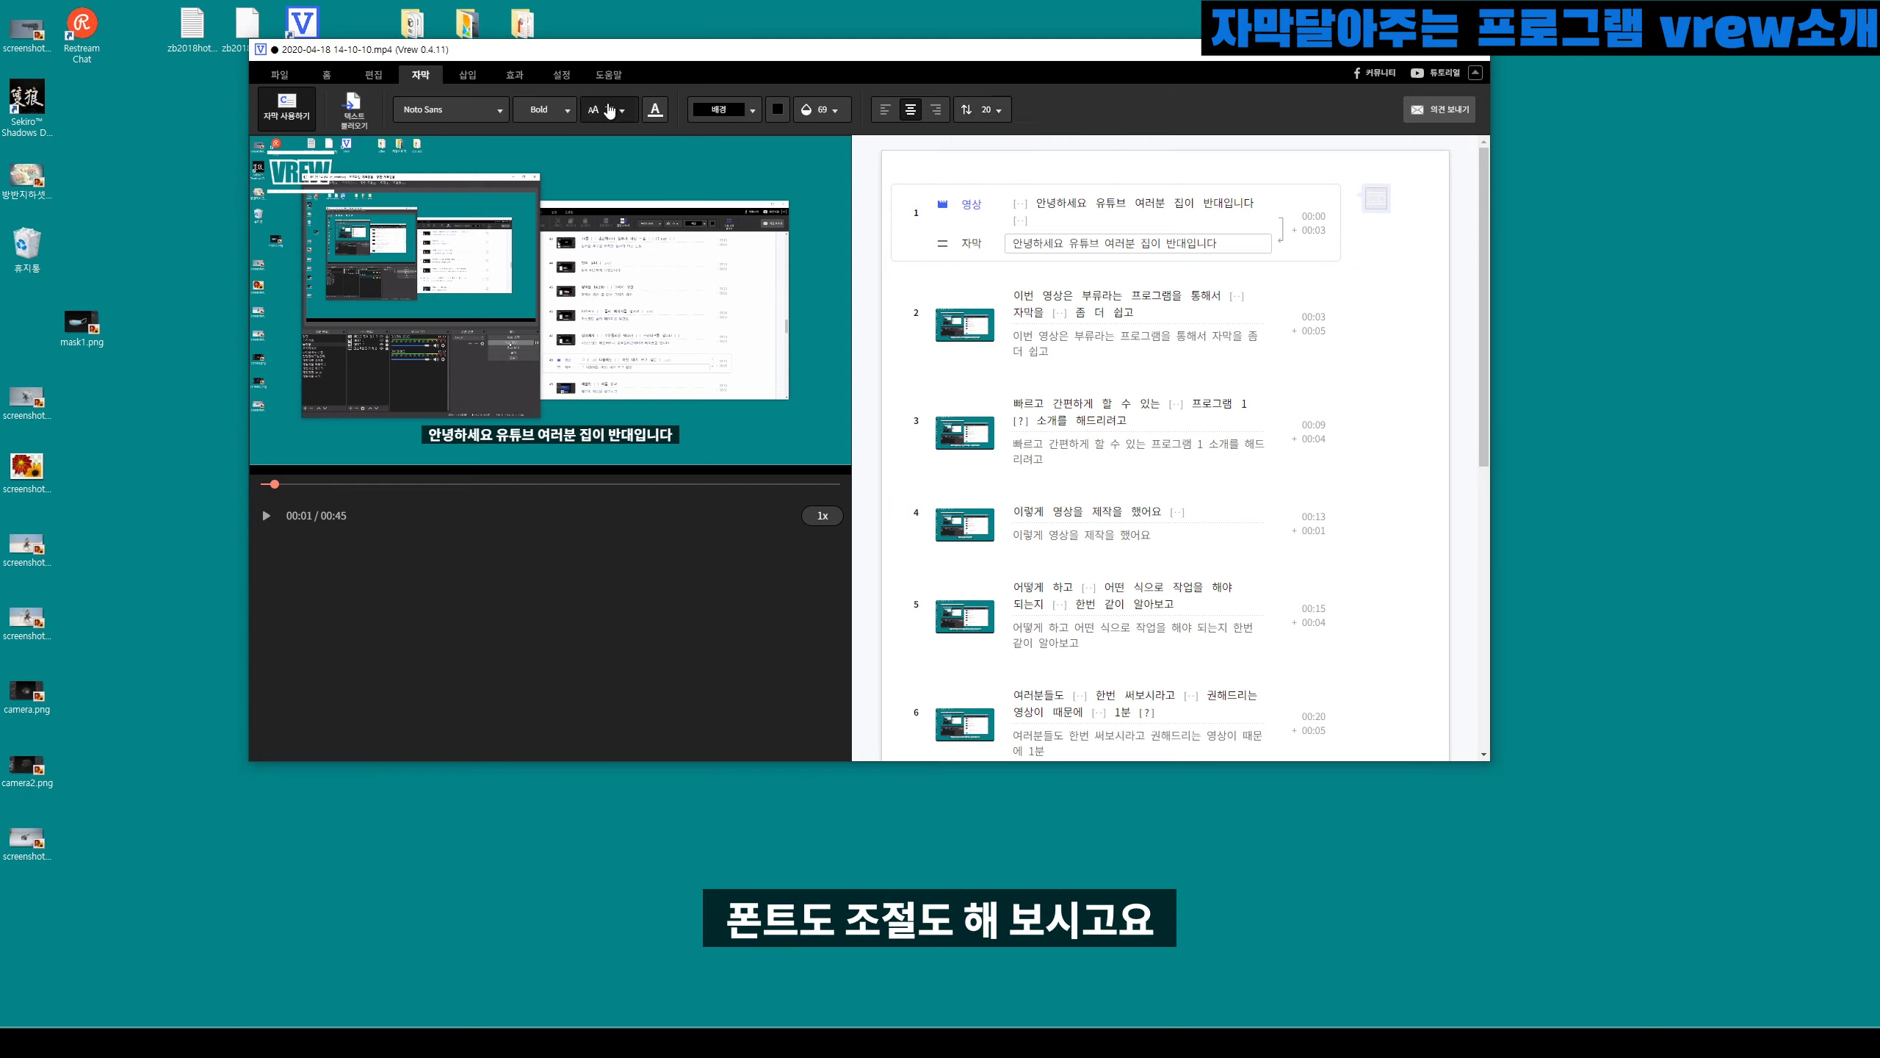
click(610, 110)
click(610, 110)
click(610, 110)
click(609, 111)
click(279, 75)
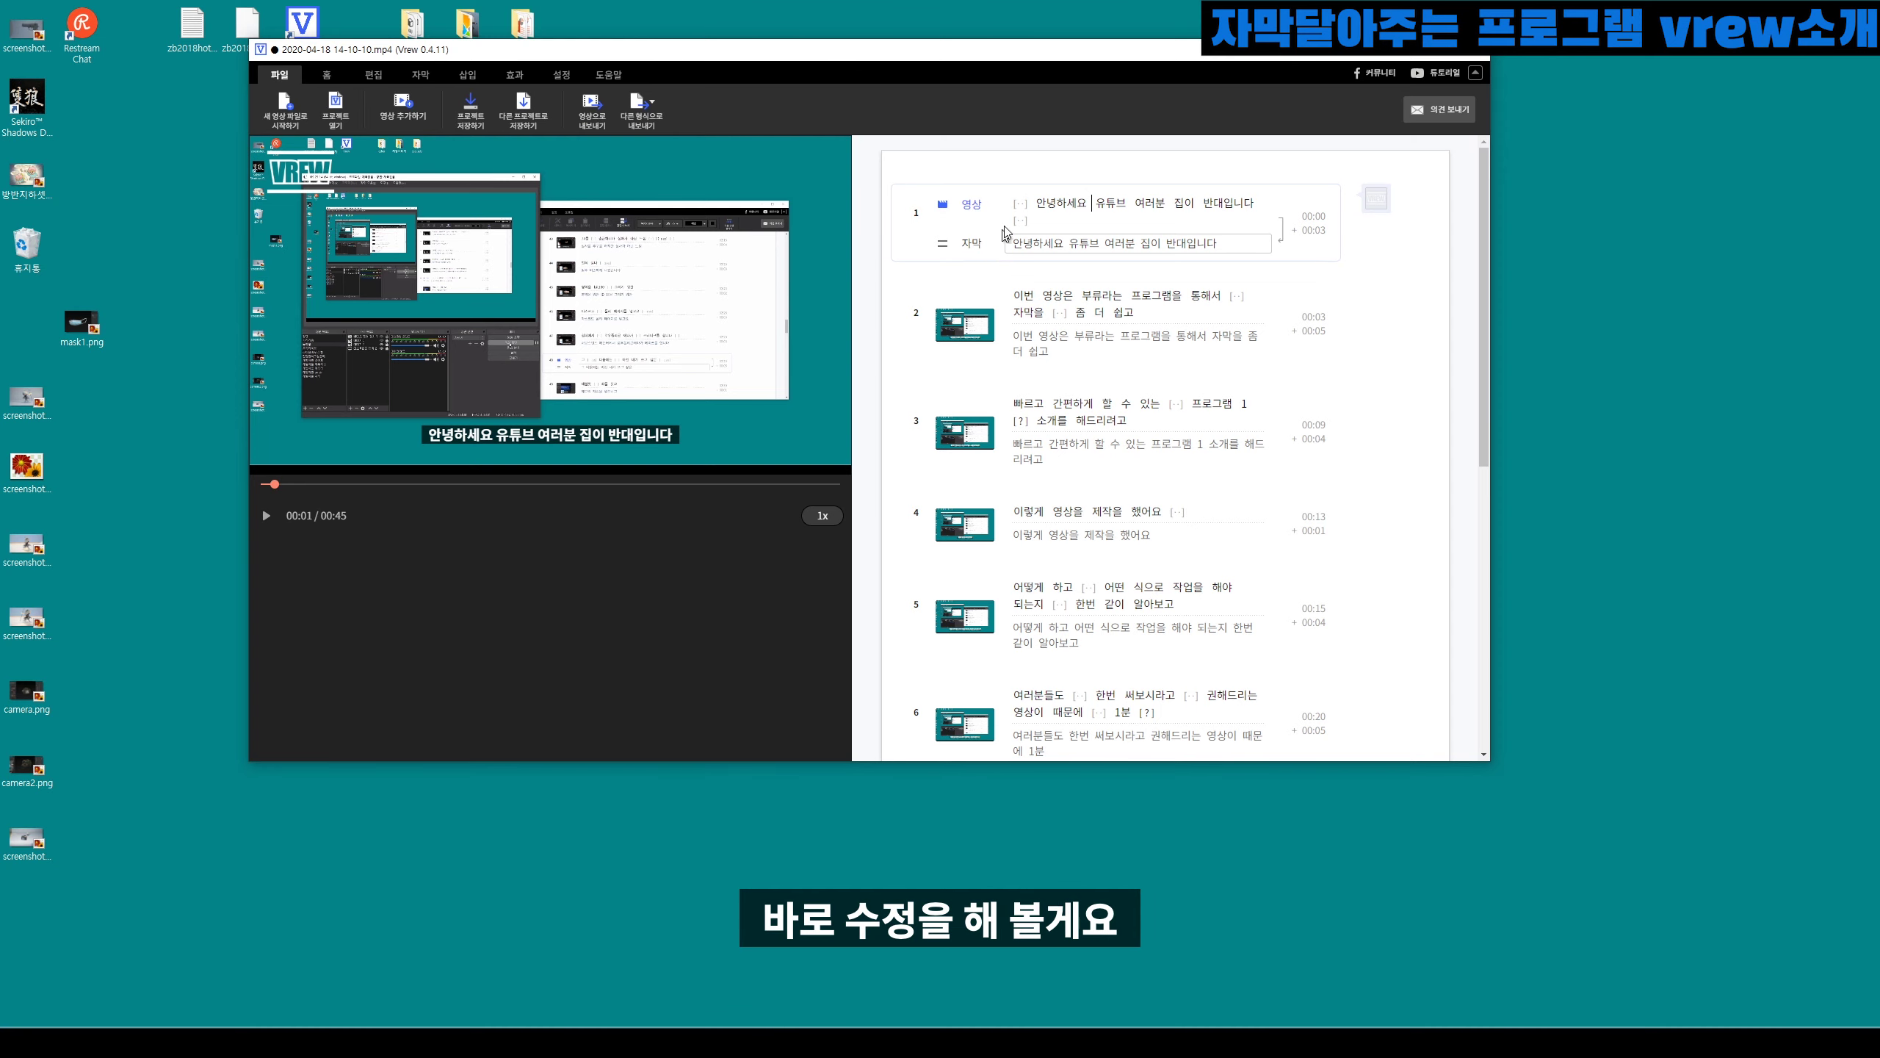
Step: Replace the misheard 집이 반대 in subtitle 1 with the channel's name and resume playback
key(space)
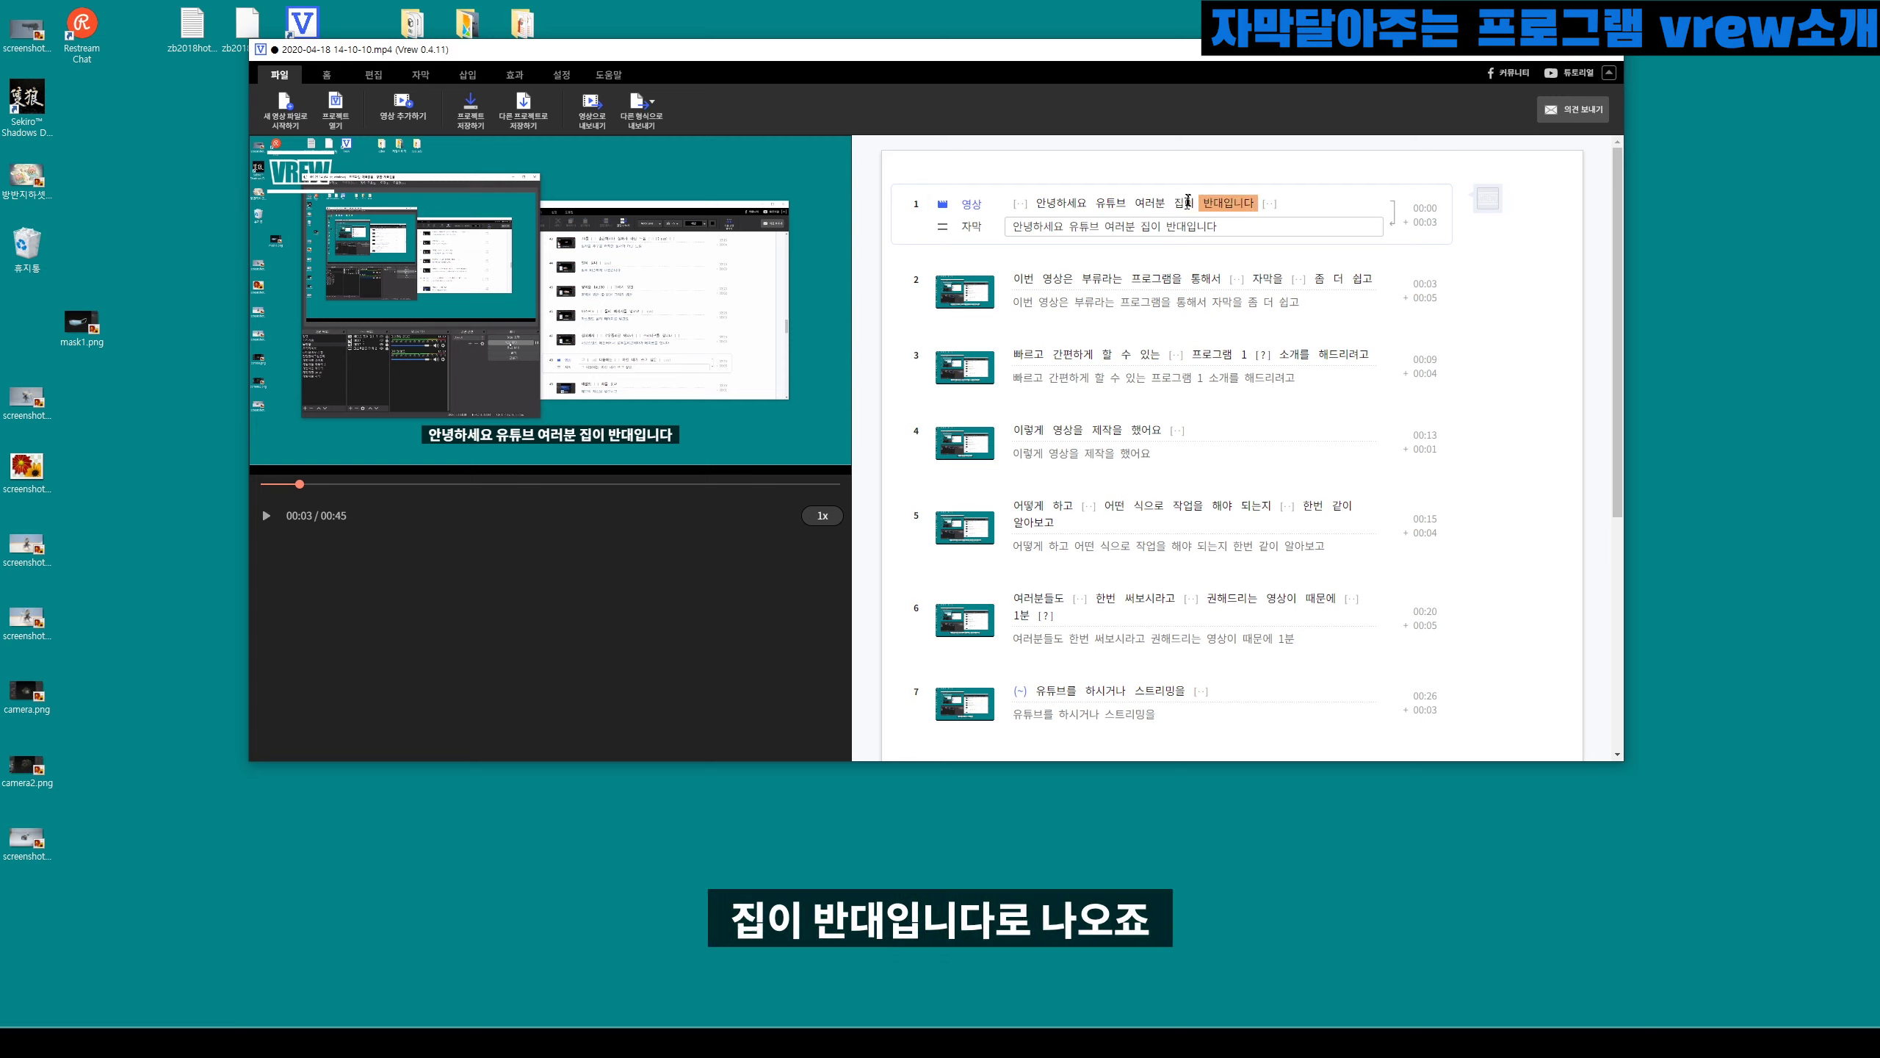
drag(1140, 227, 1191, 228)
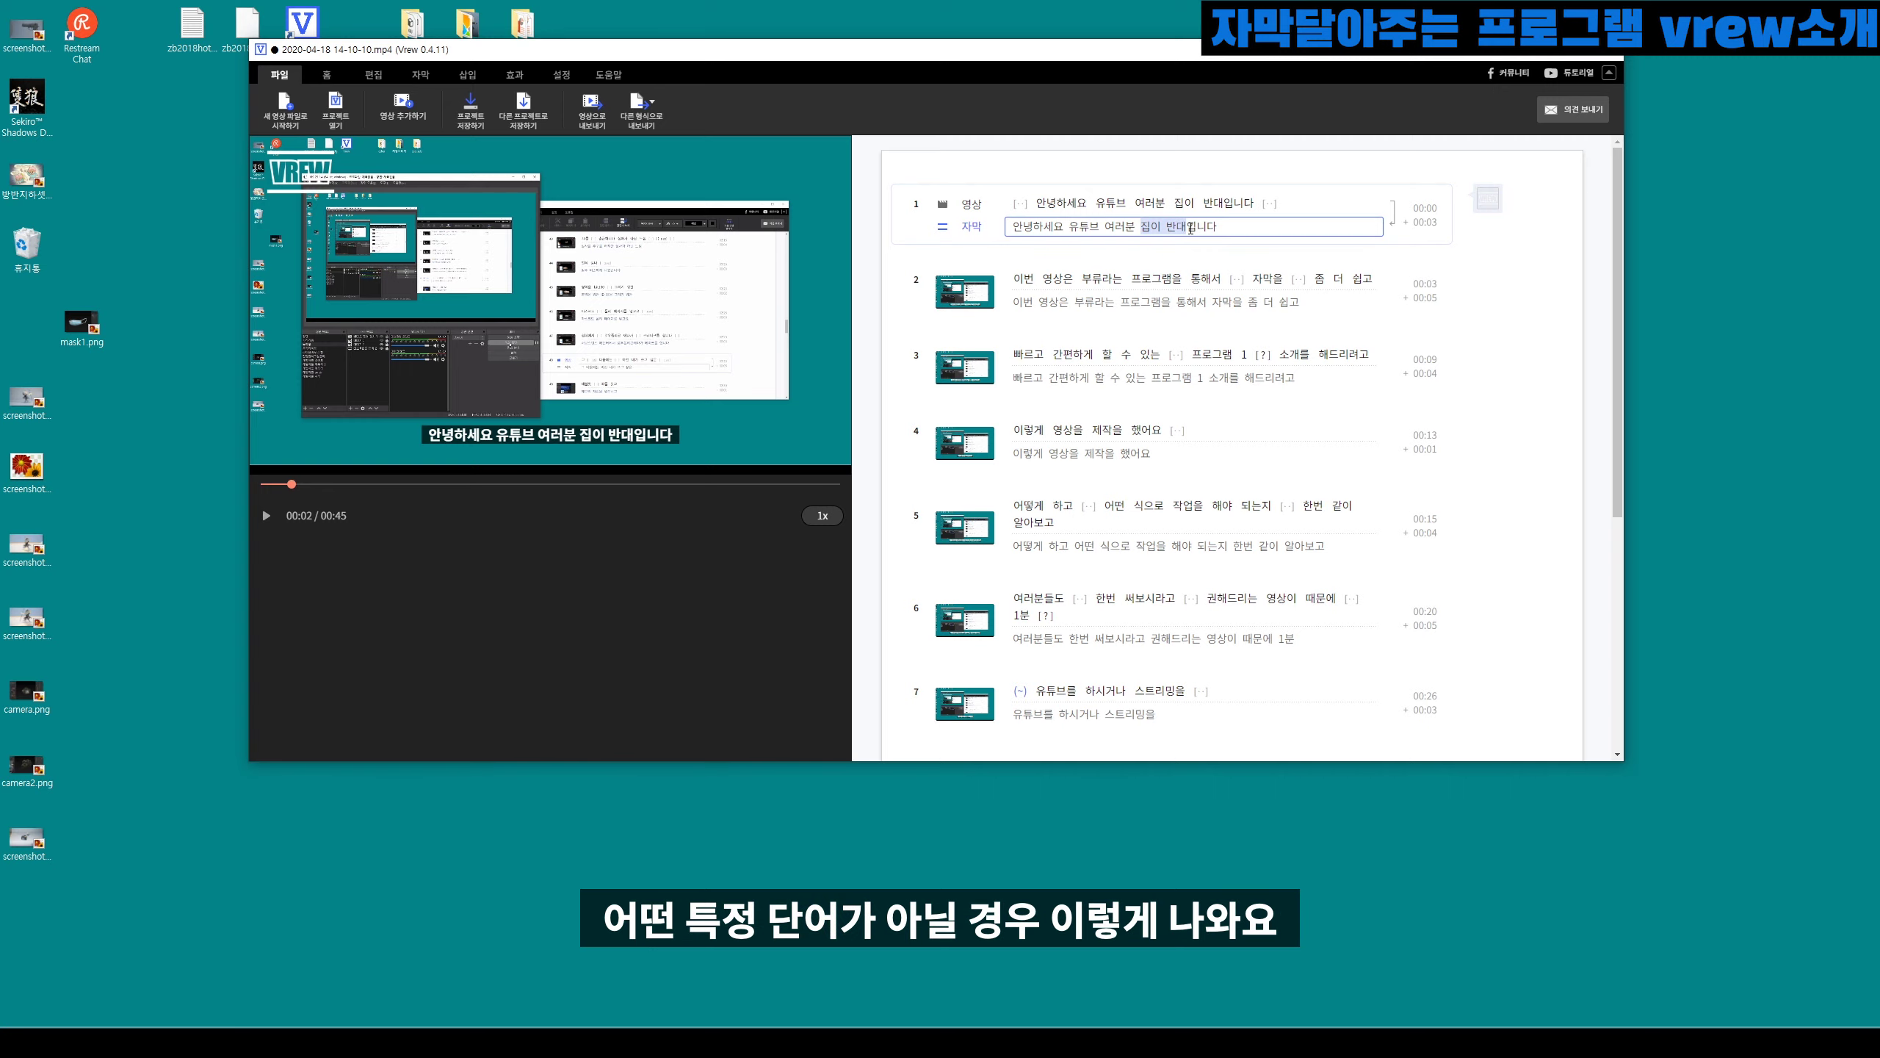
text(zbmand)
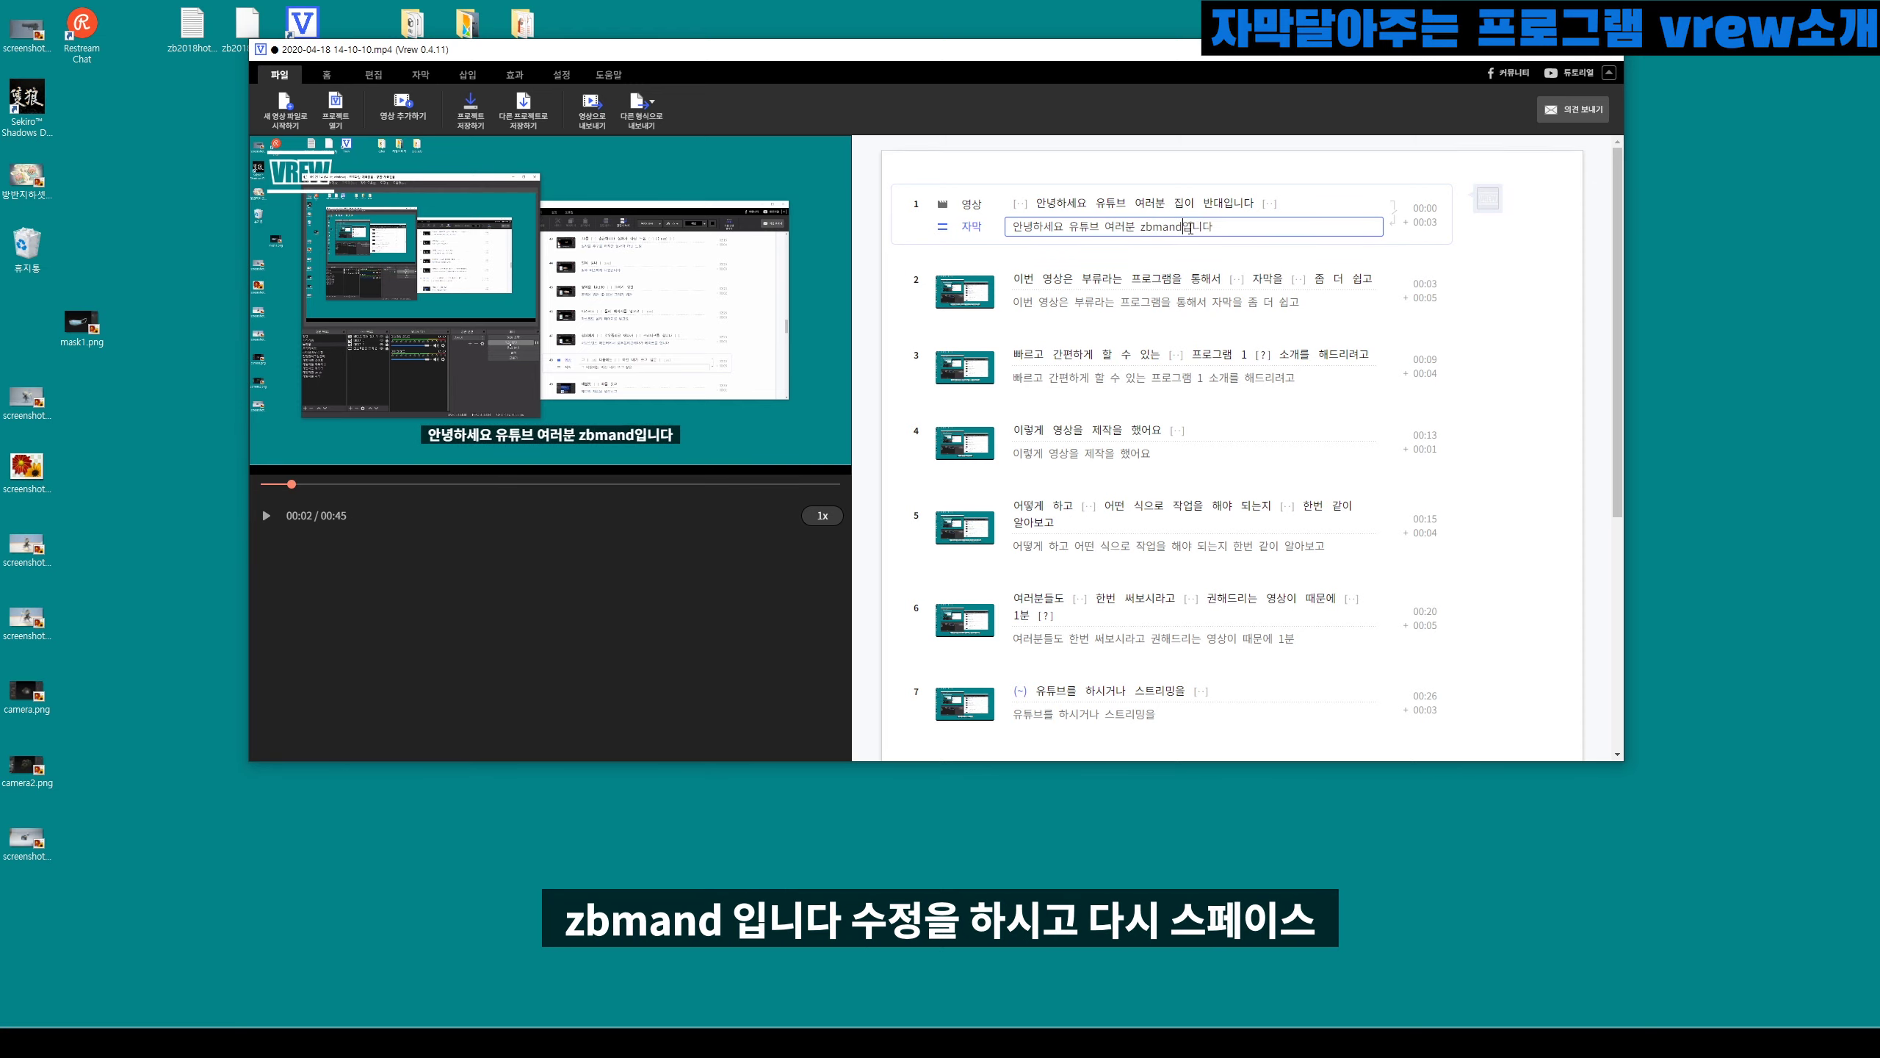
key(space)
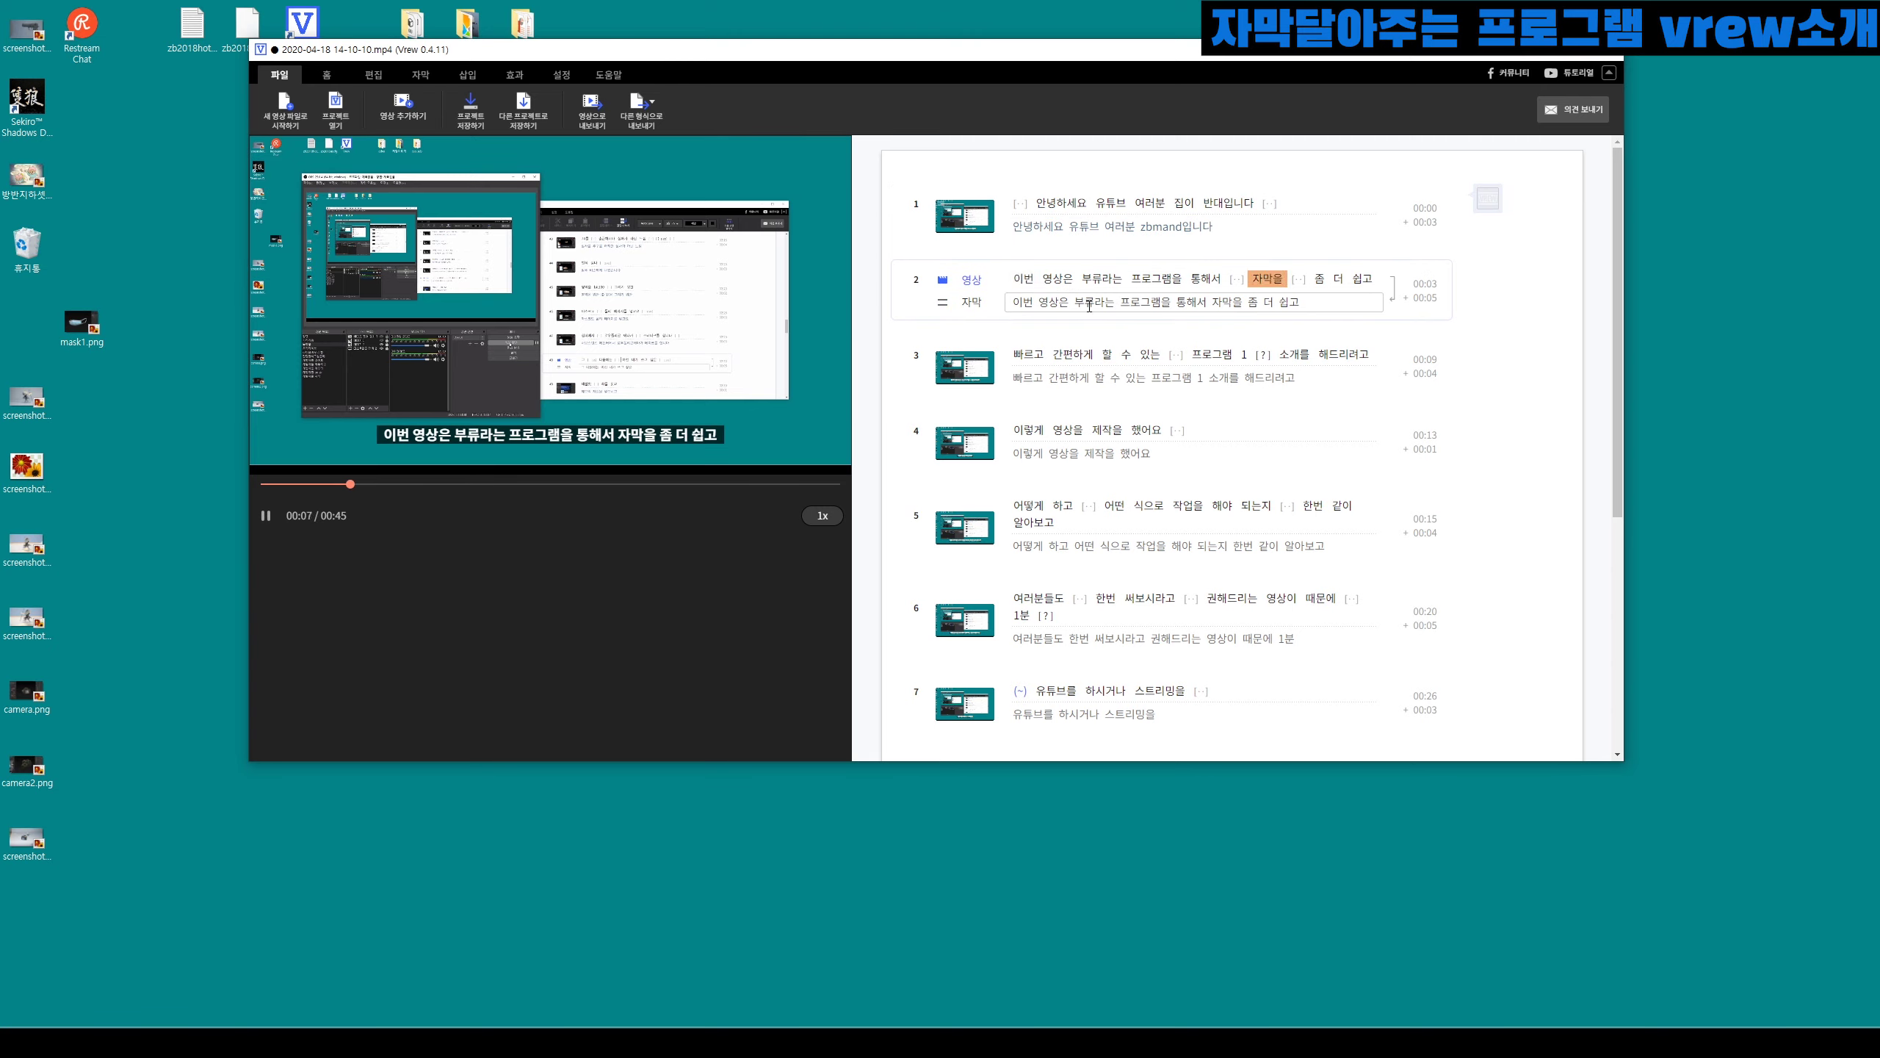
Step: Replace the misheard 부류 in subtitle 2 with vrew
click(1097, 301)
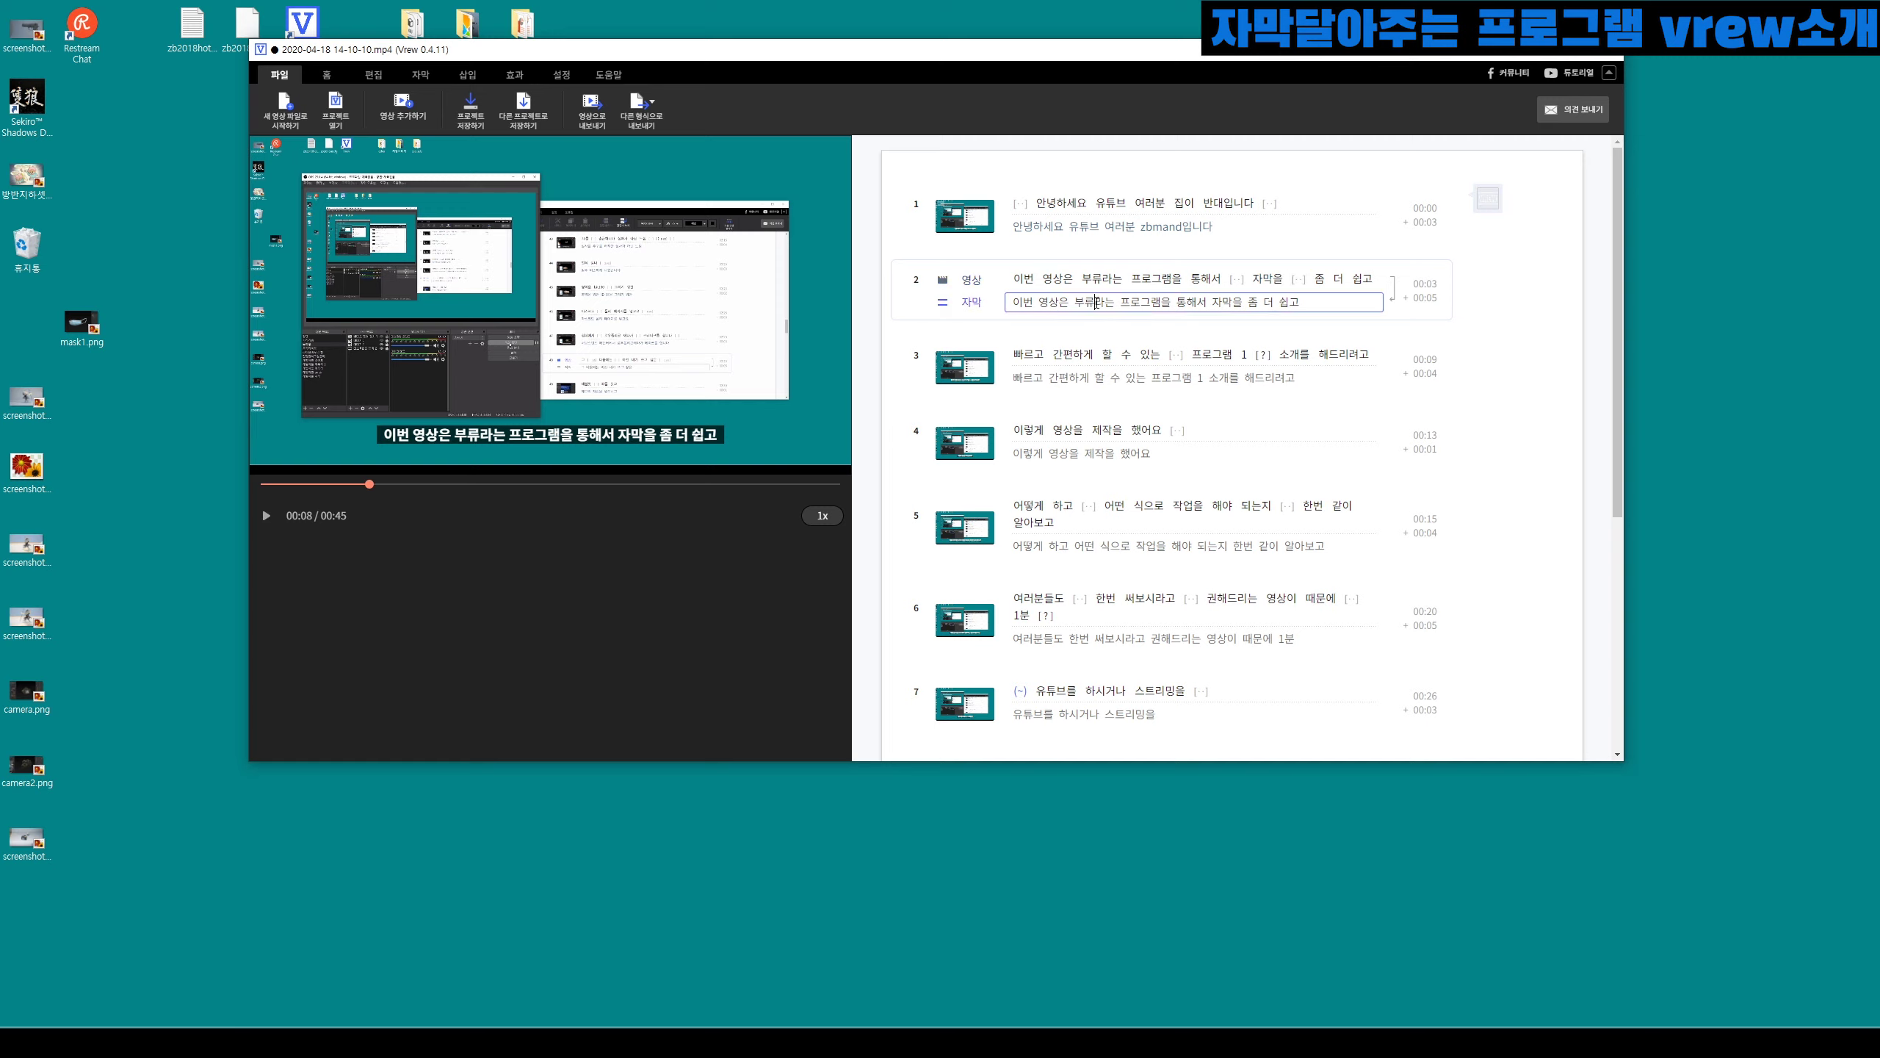
key(BackSpace)
key(BackSpace)
text(vrew)
key(Return)
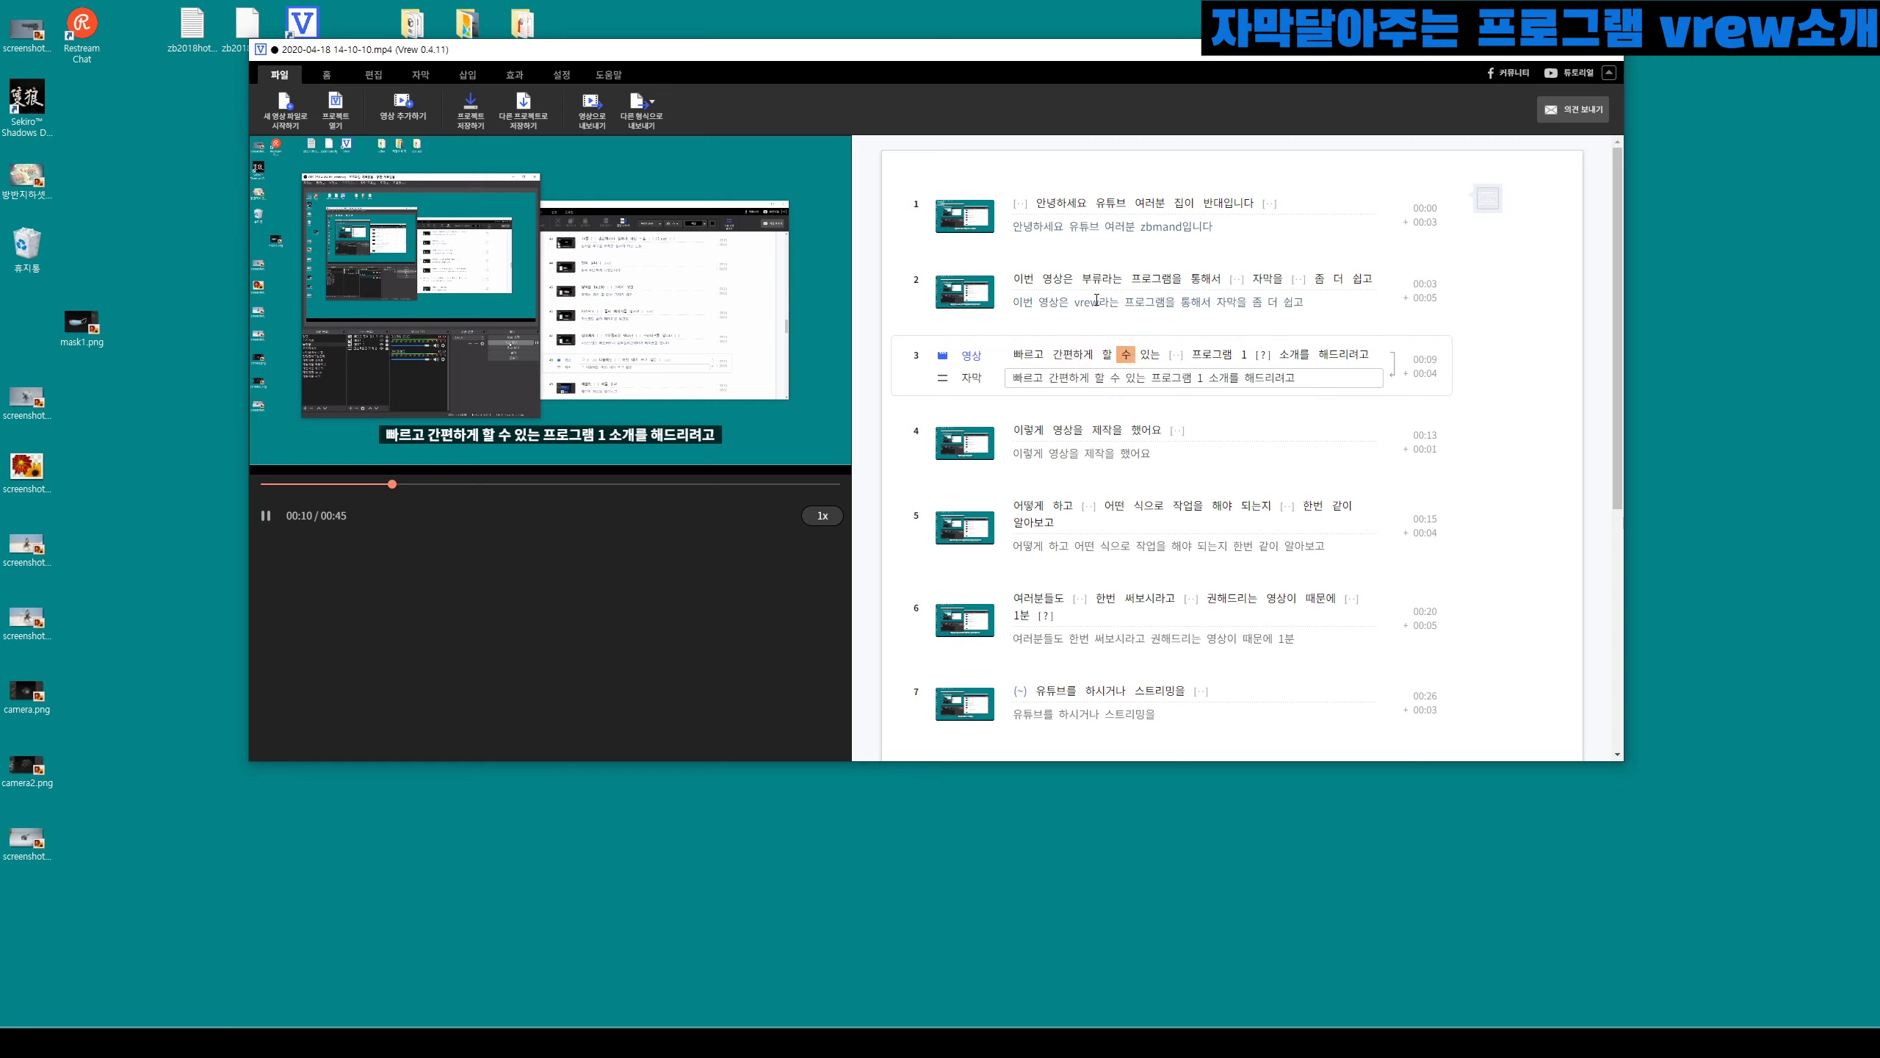
Step: Change 할 to 달 in subtitle 3 and resume playback
key(space)
click(1108, 375)
key(BackSpace)
text(달)
key(Escape)
key(space)
Step: Replace 프로그램 1 with 프로그램을 하나 in subtitle 3 and check it during playback
click(1200, 377)
key(BackSpace)
text(을)
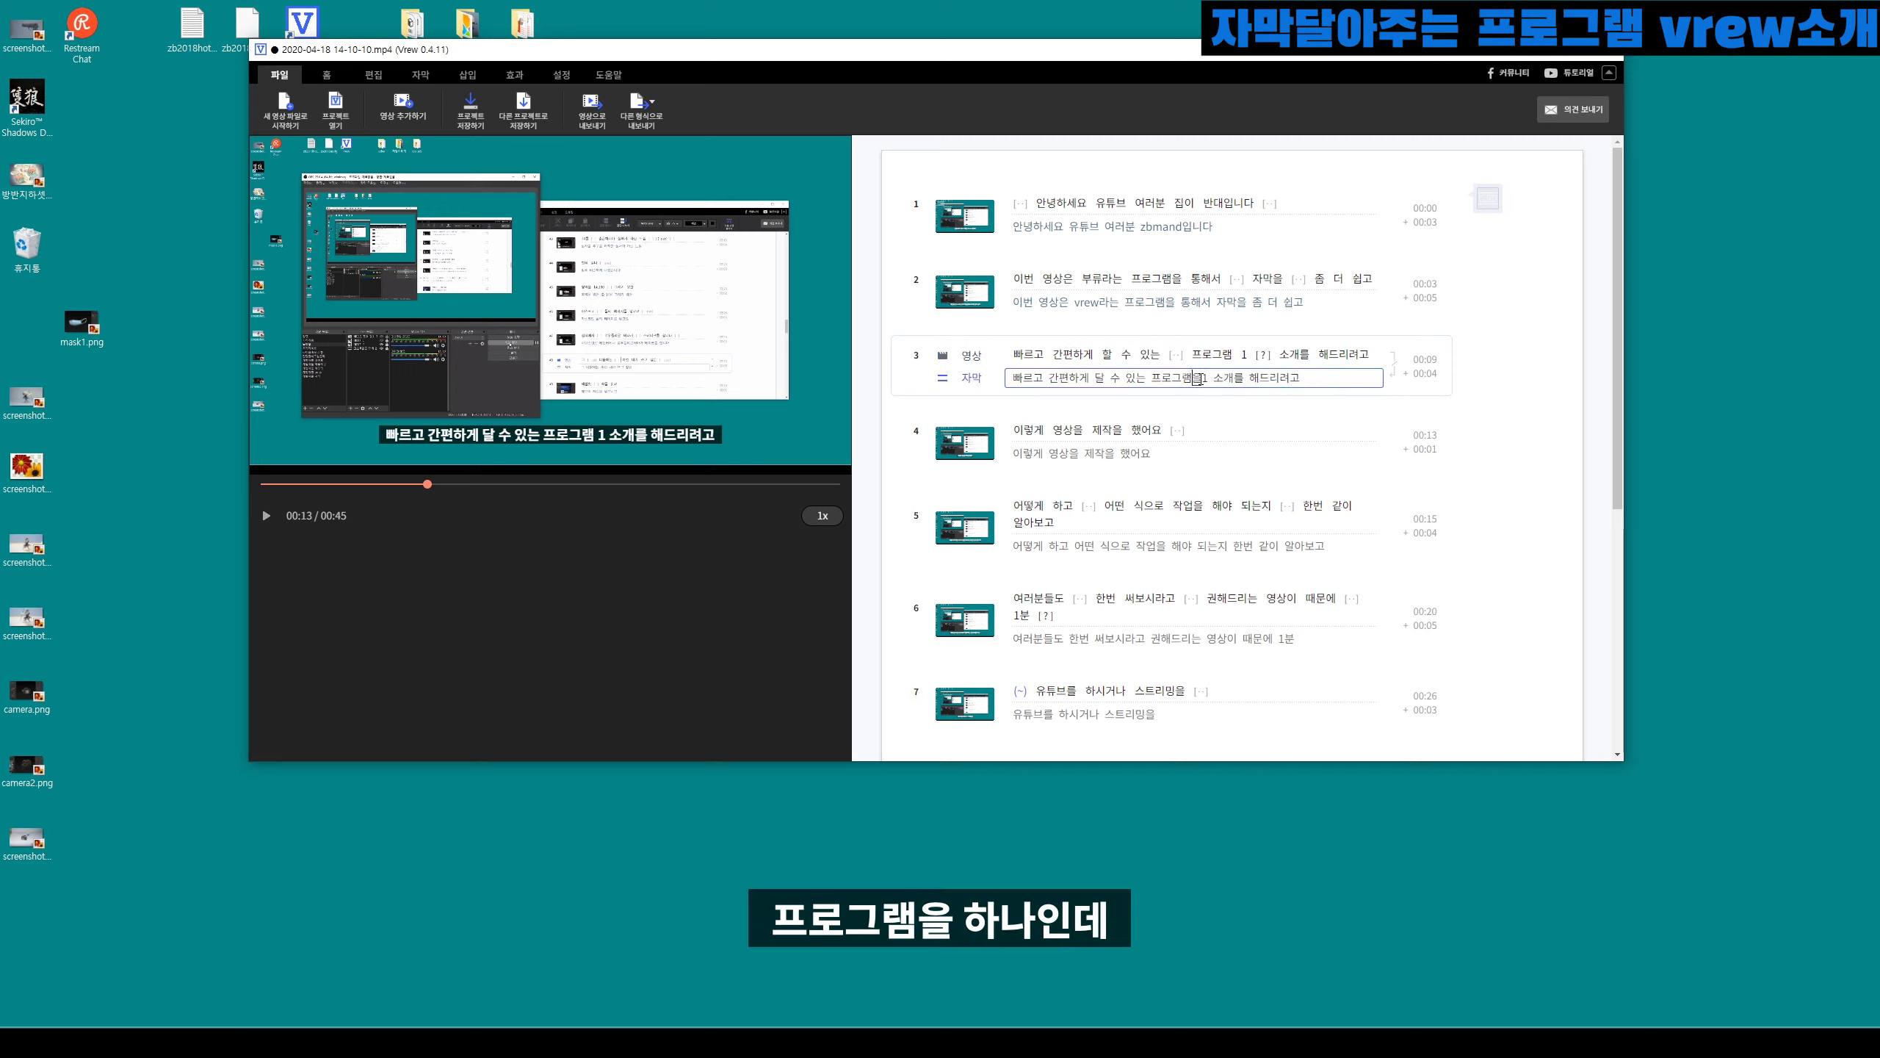
key(Delete)
text(하나)
click(1200, 345)
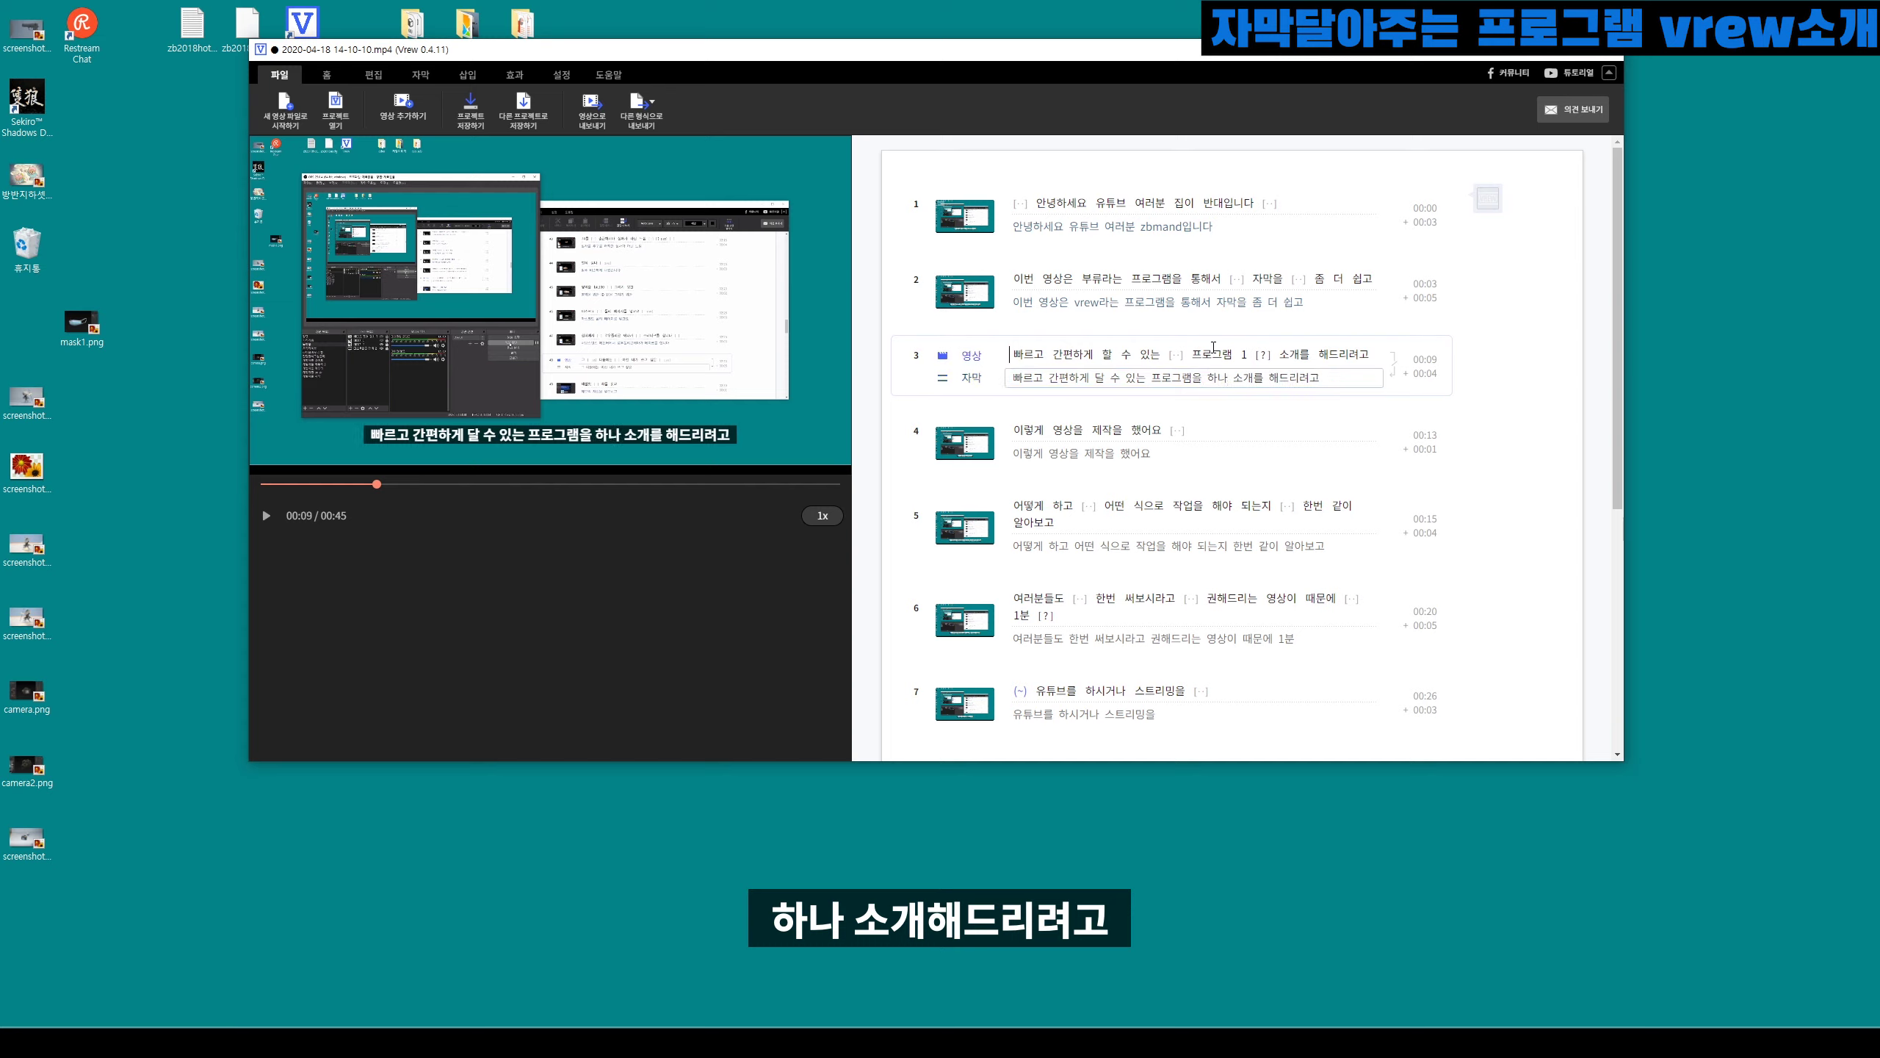
key(space)
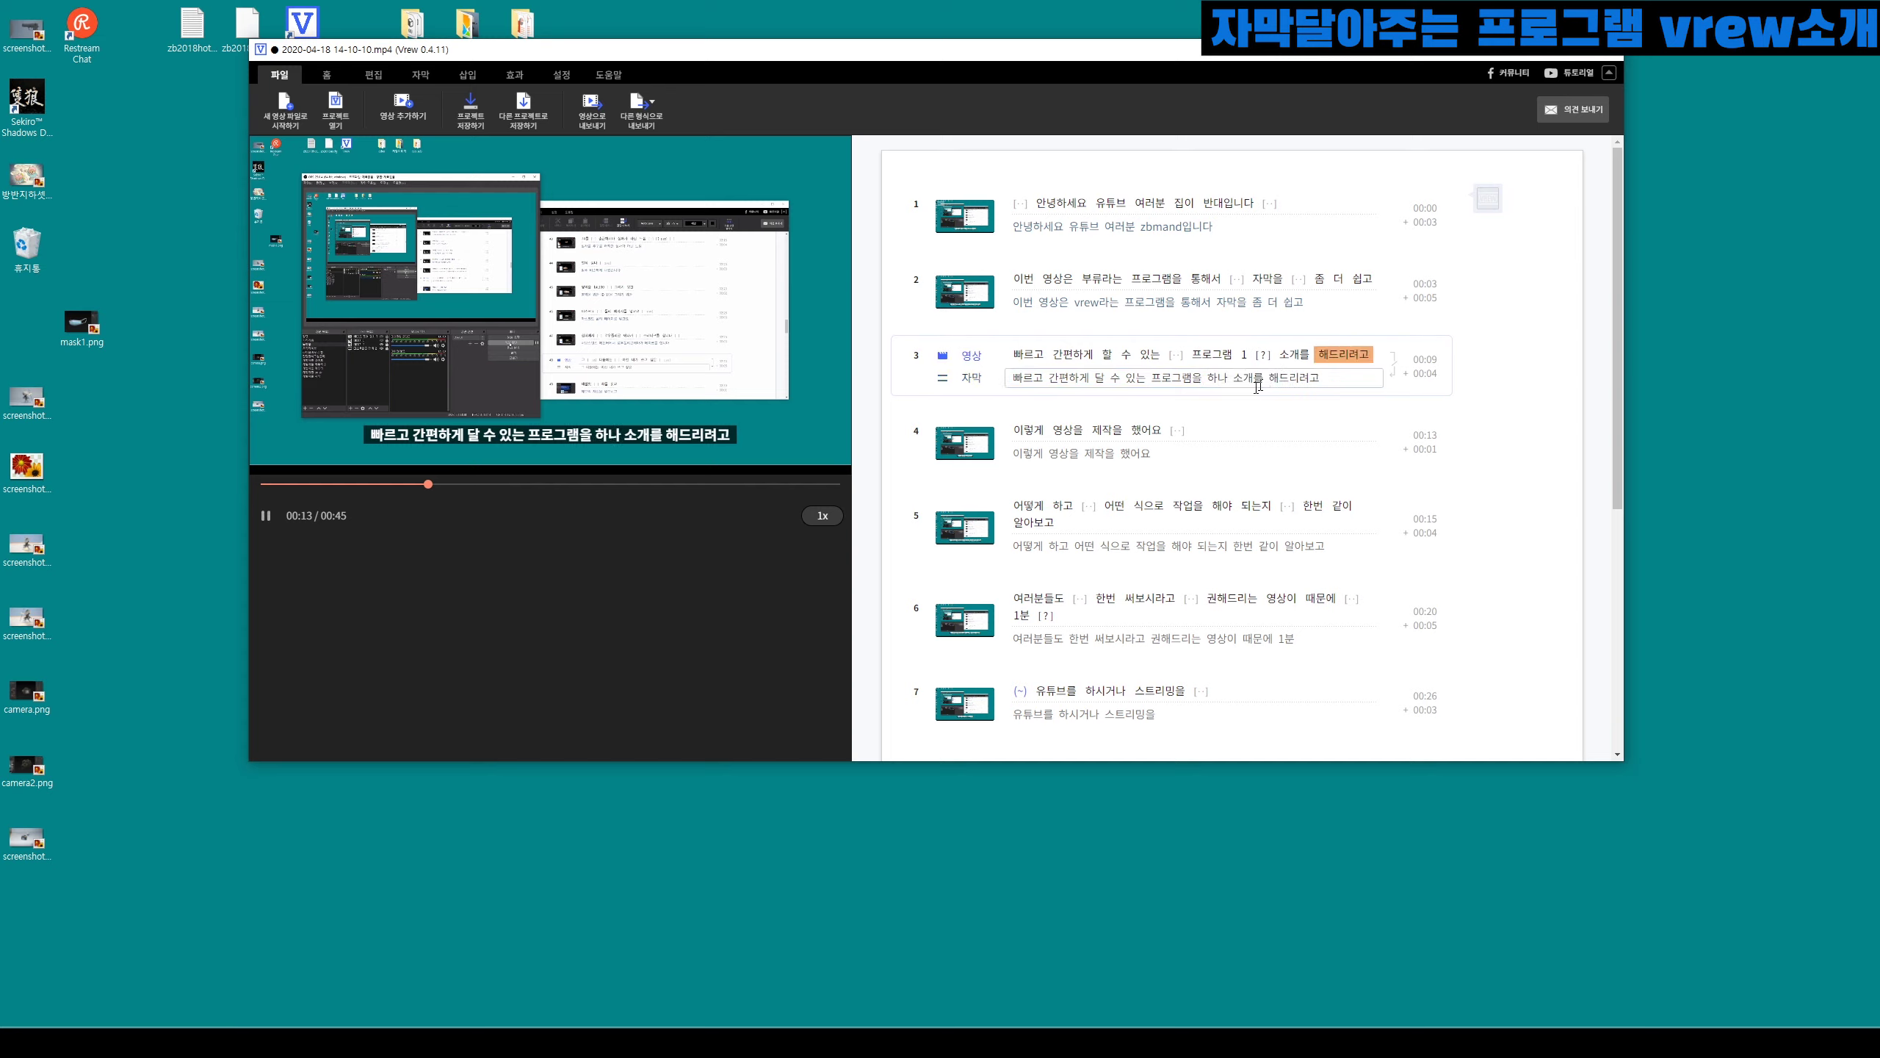
scroll(1143, 459, down, 2)
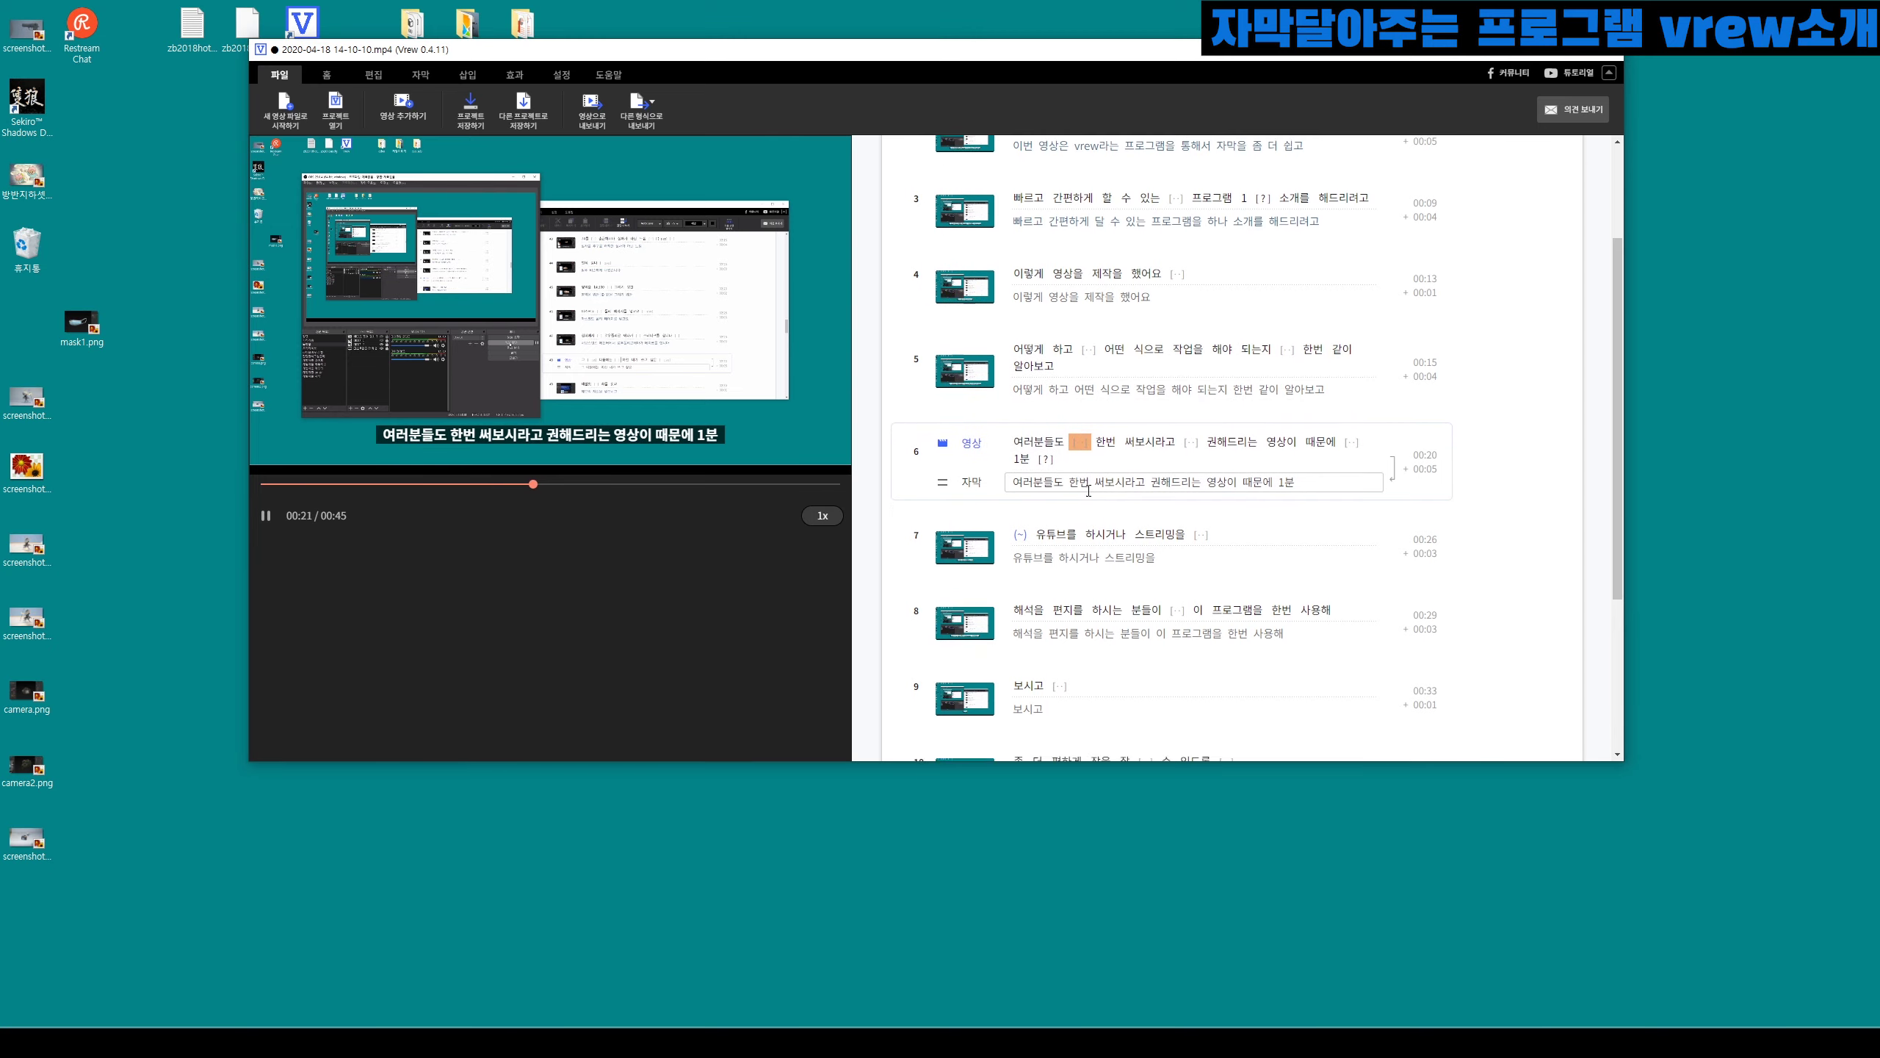
Step: Correct subtitle 6's 영상이 to 영상이기 so it reads 영상이기 때문에
scroll(1102, 436, down, 1)
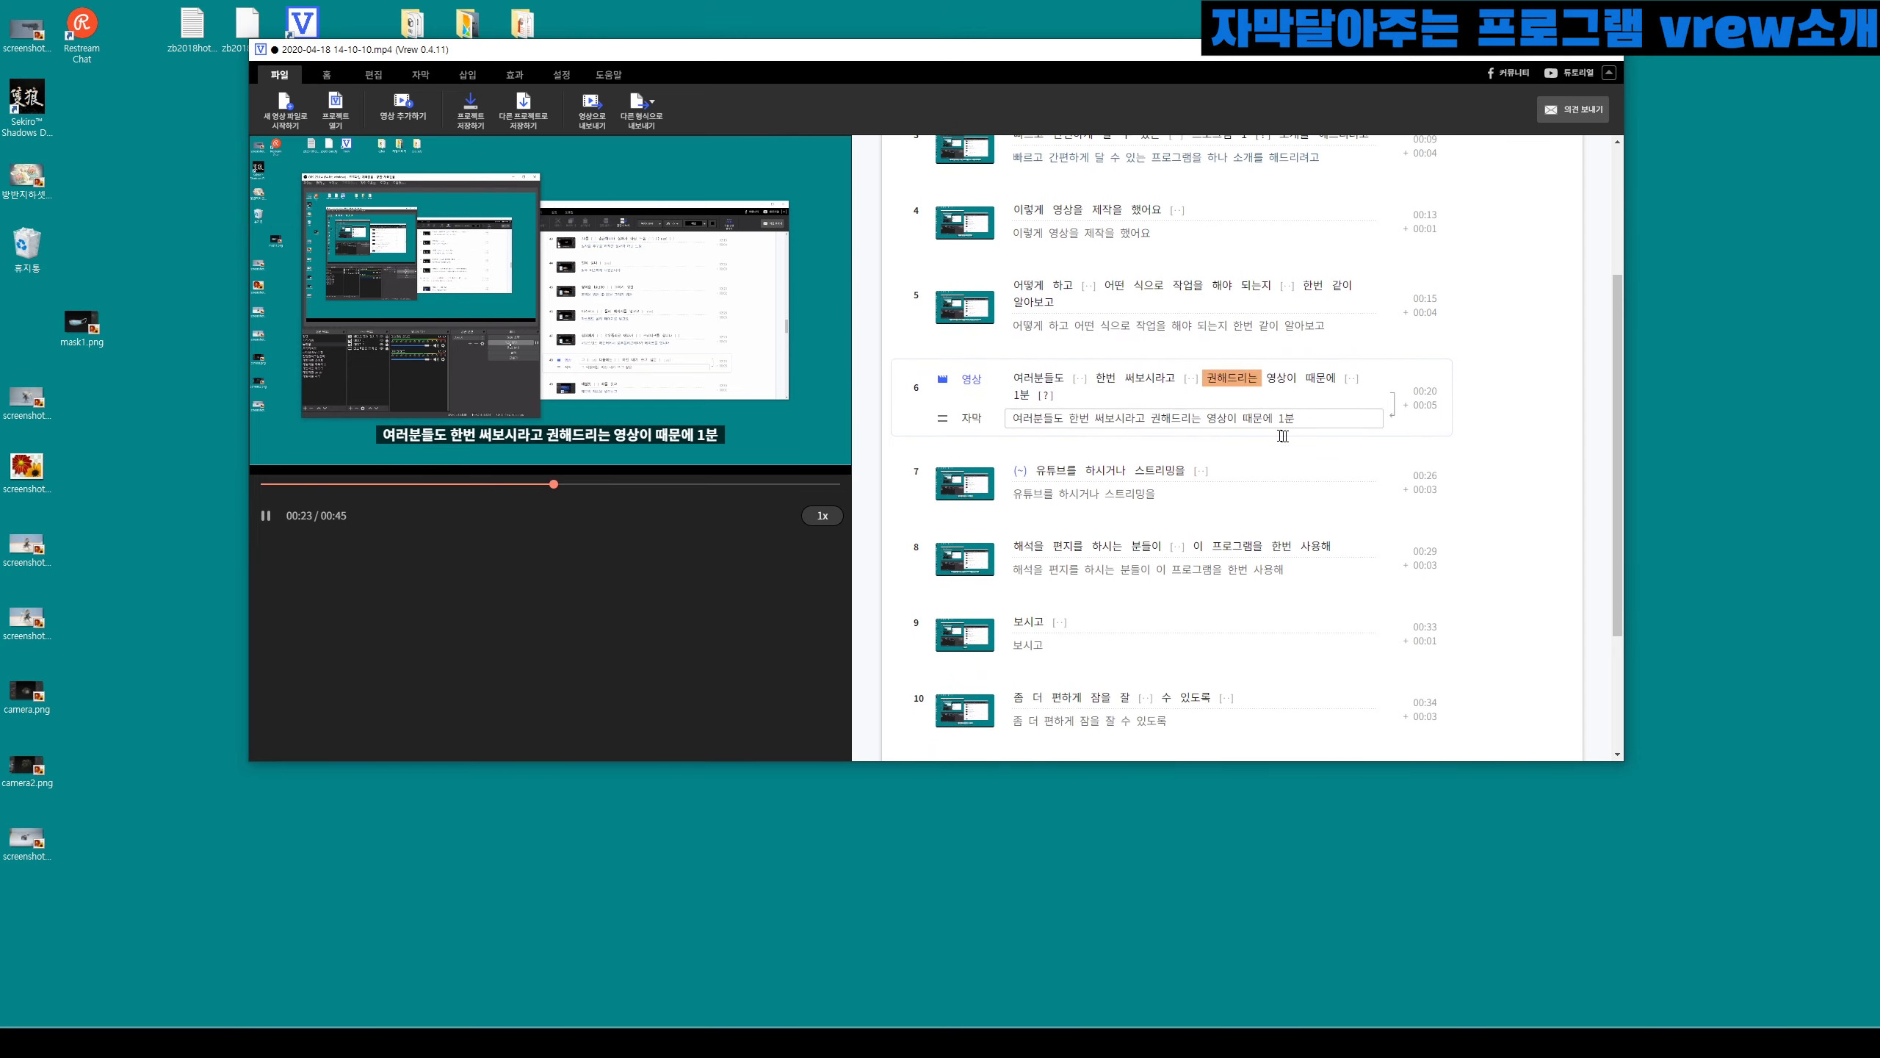
scroll(1279, 435, down, 1)
click(1232, 346)
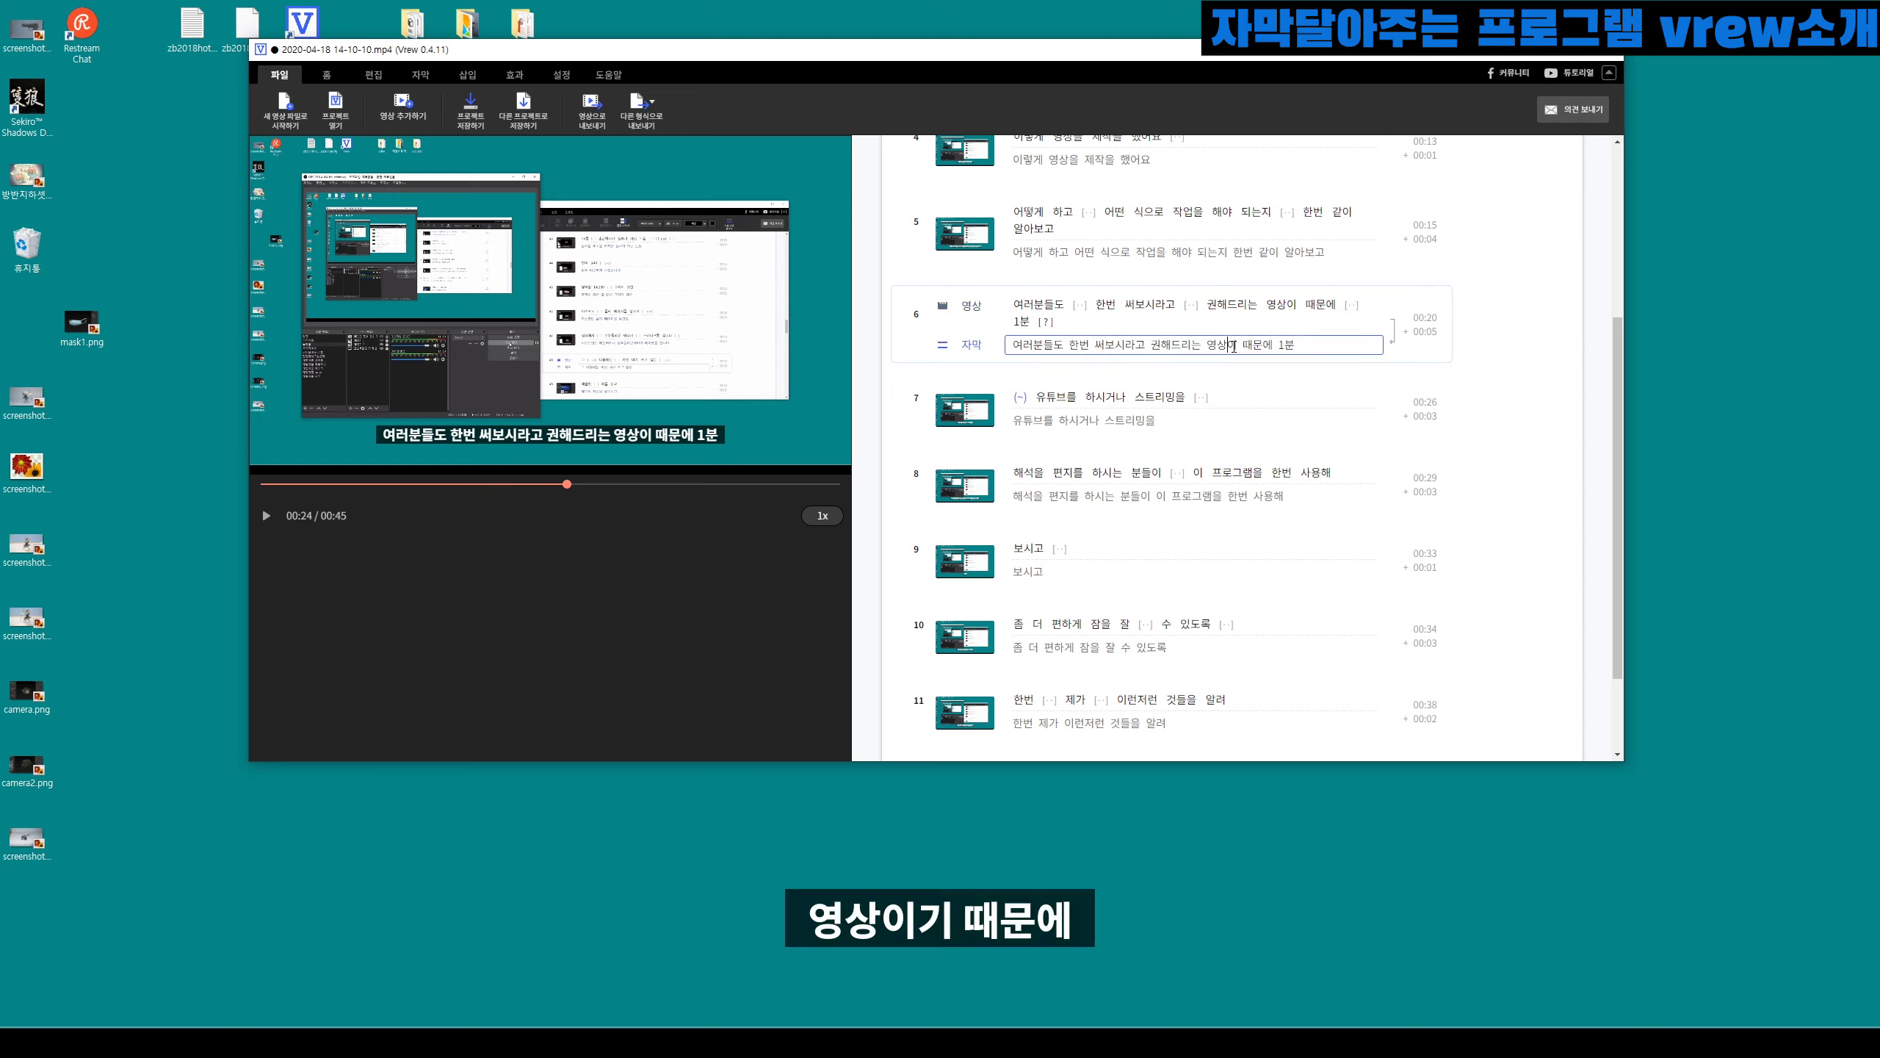
text(기)
key(Up)
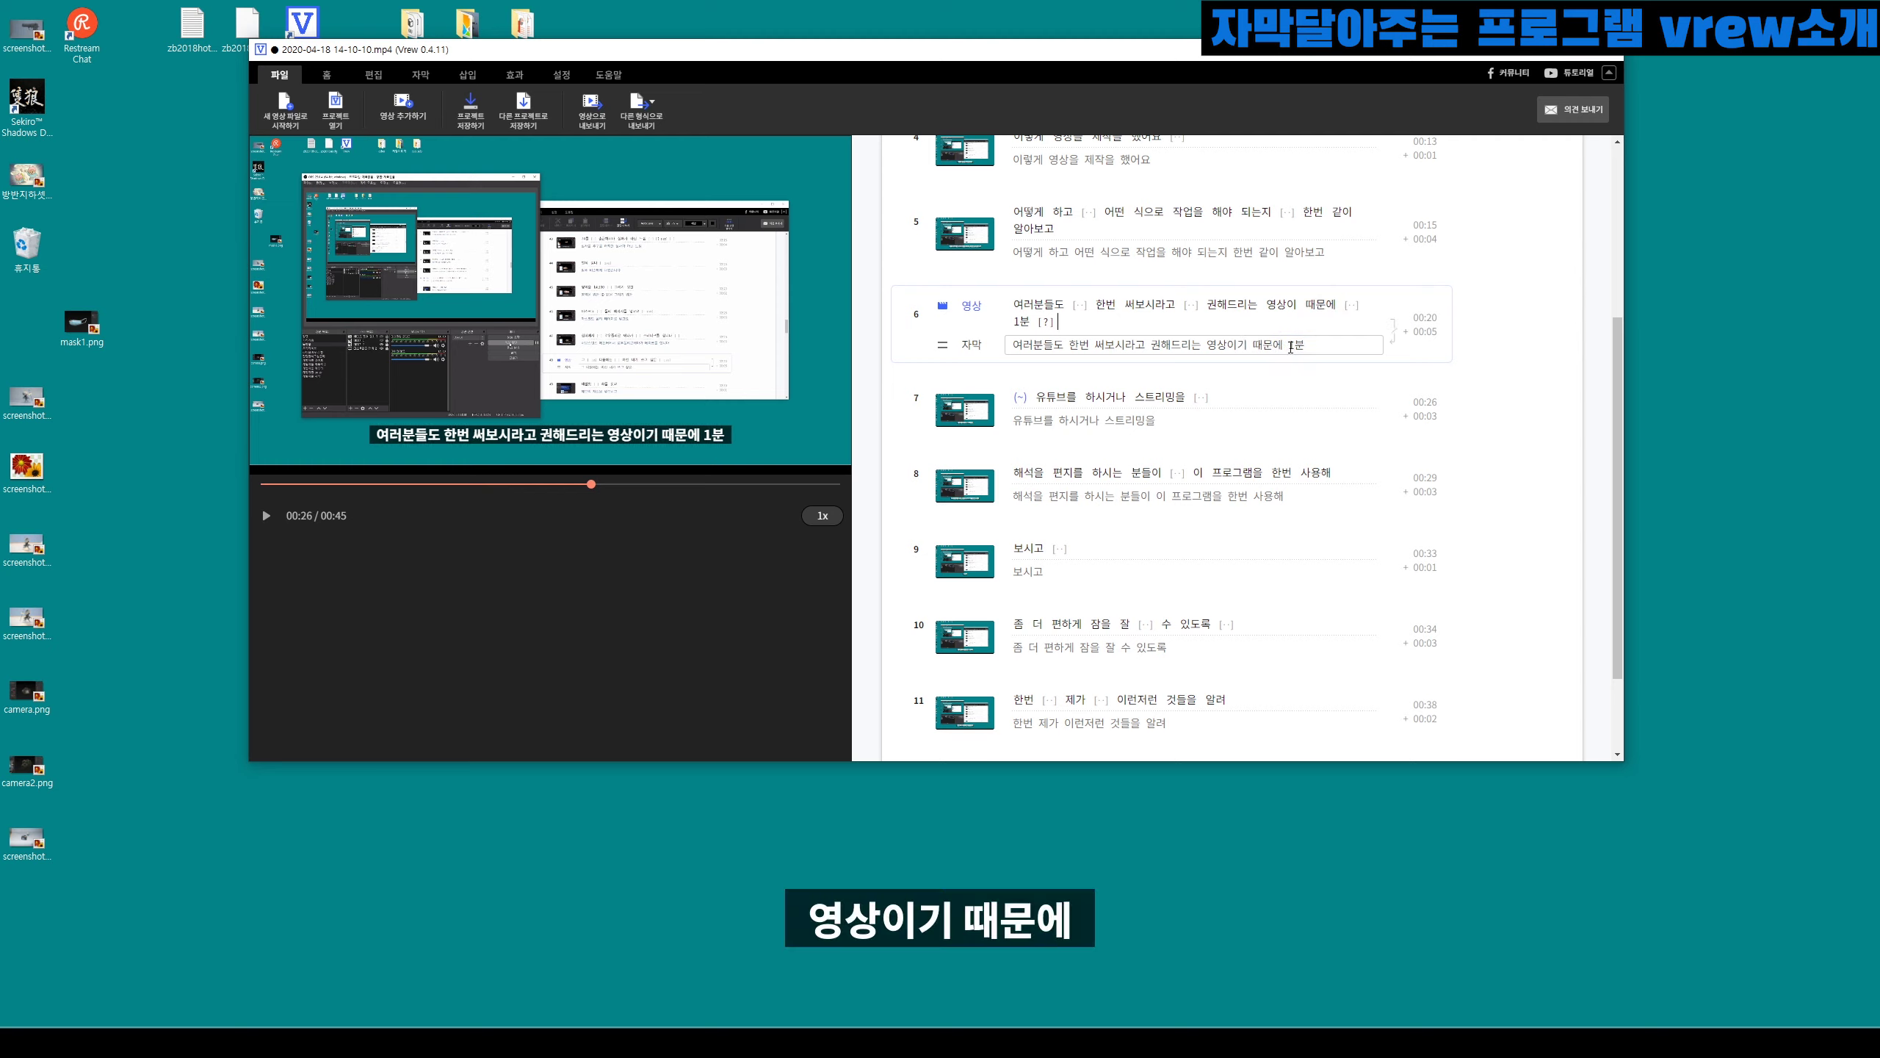
key(Tab)
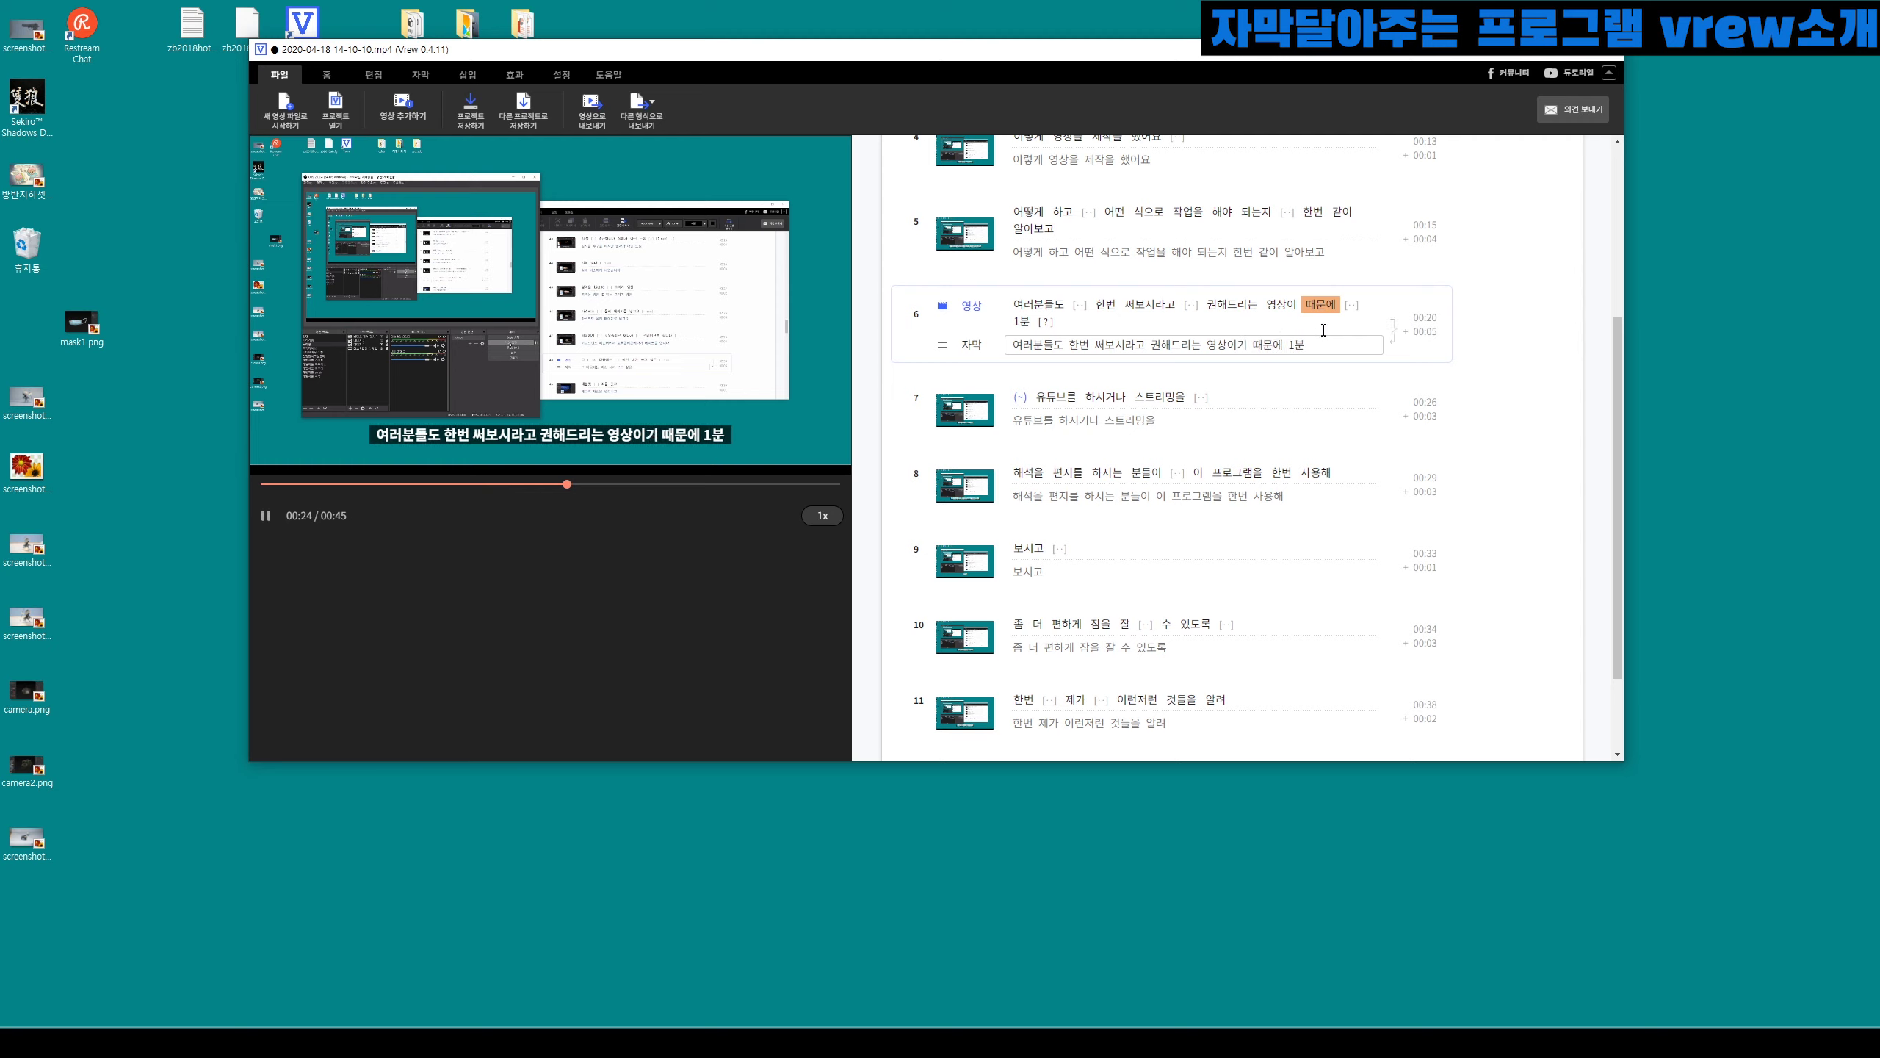
Step: Select the spoken 1분 at the end of clip 6's word line
click(1301, 343)
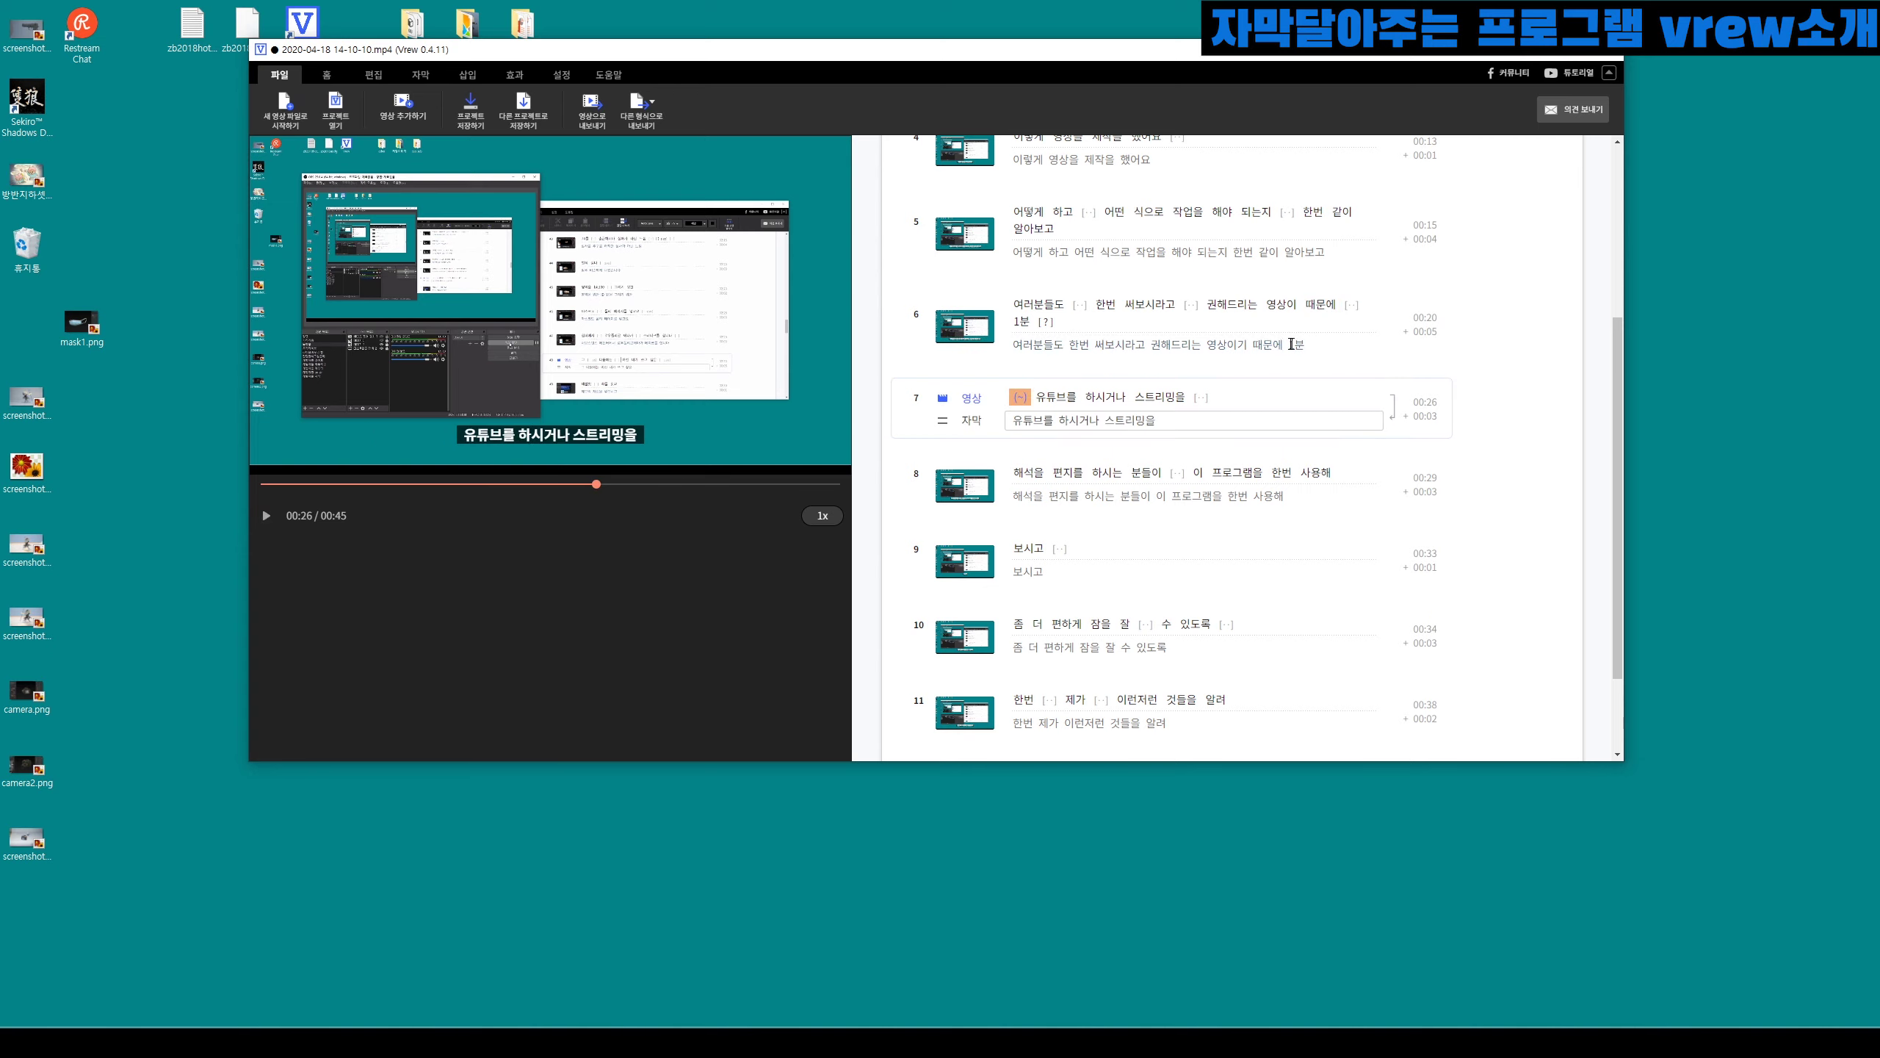
click(1015, 320)
mouse_move(1017, 320)
mouse_down()
mouse_move(1047, 321)
mouse_move(1025, 398)
mouse_up()
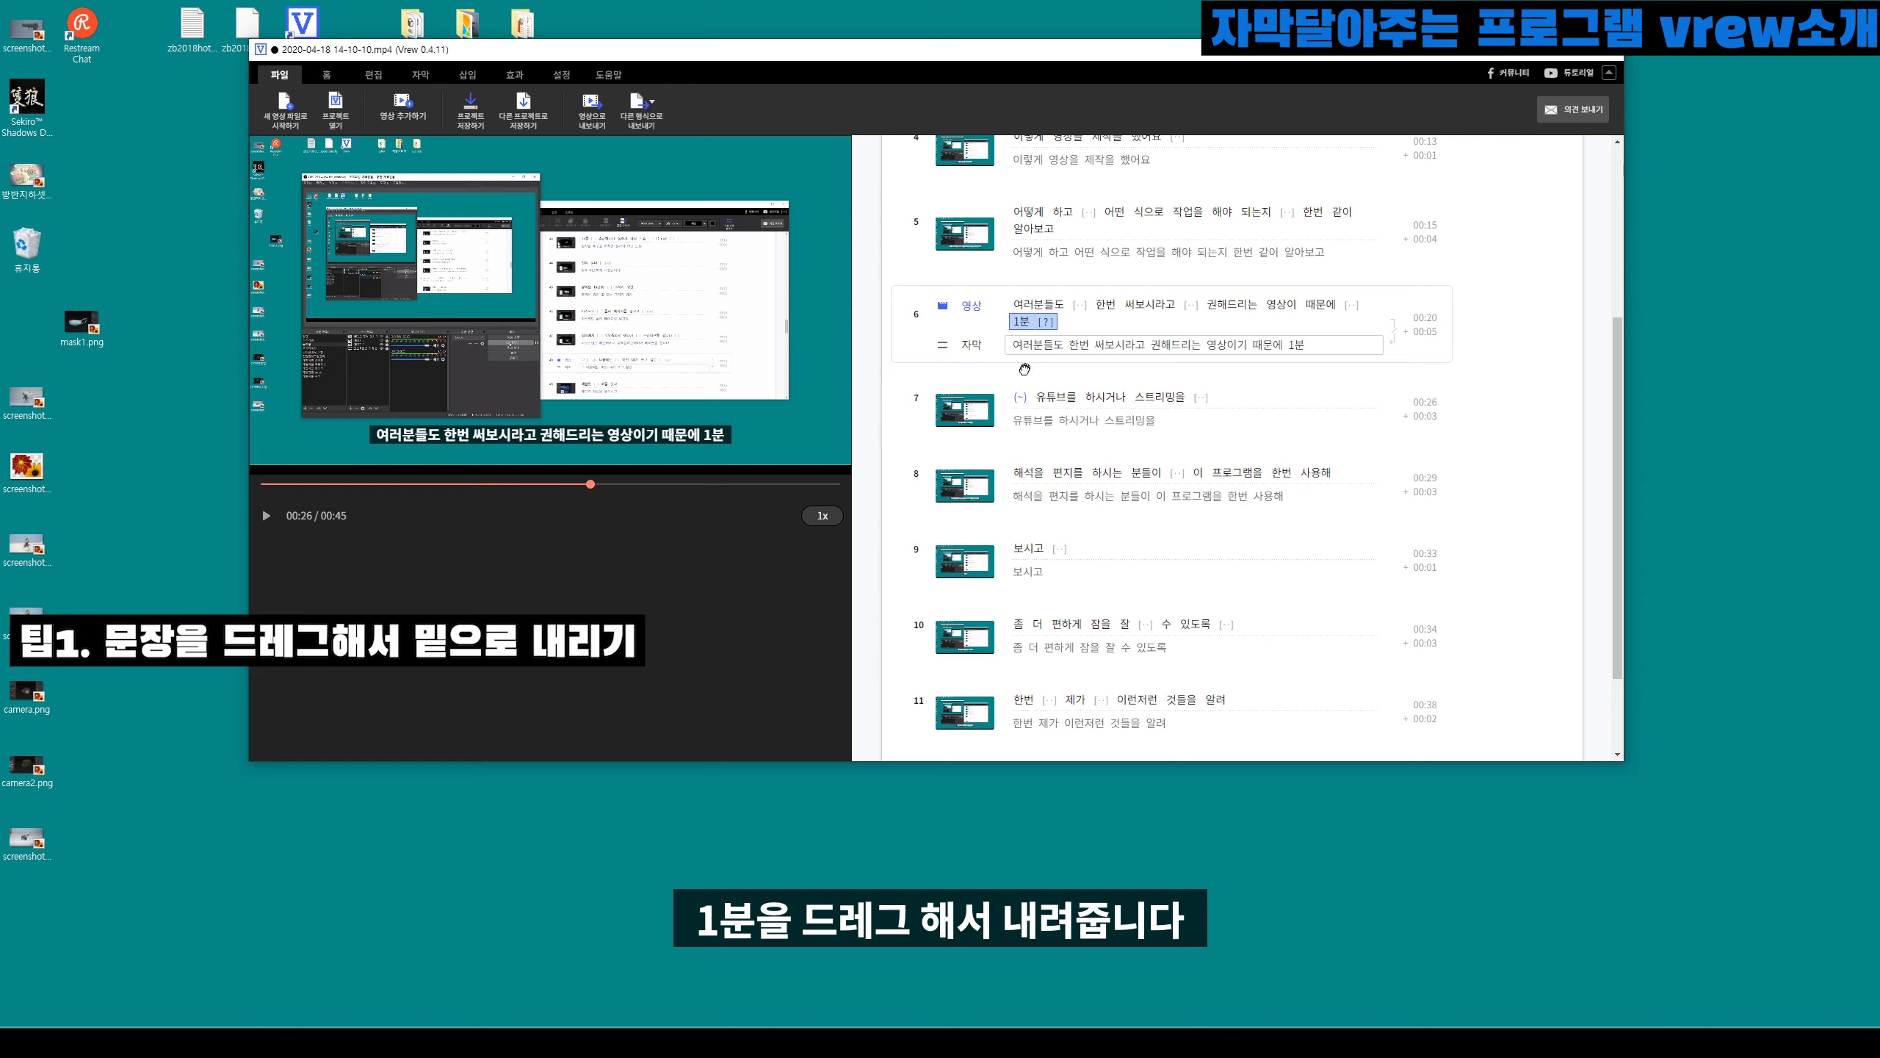
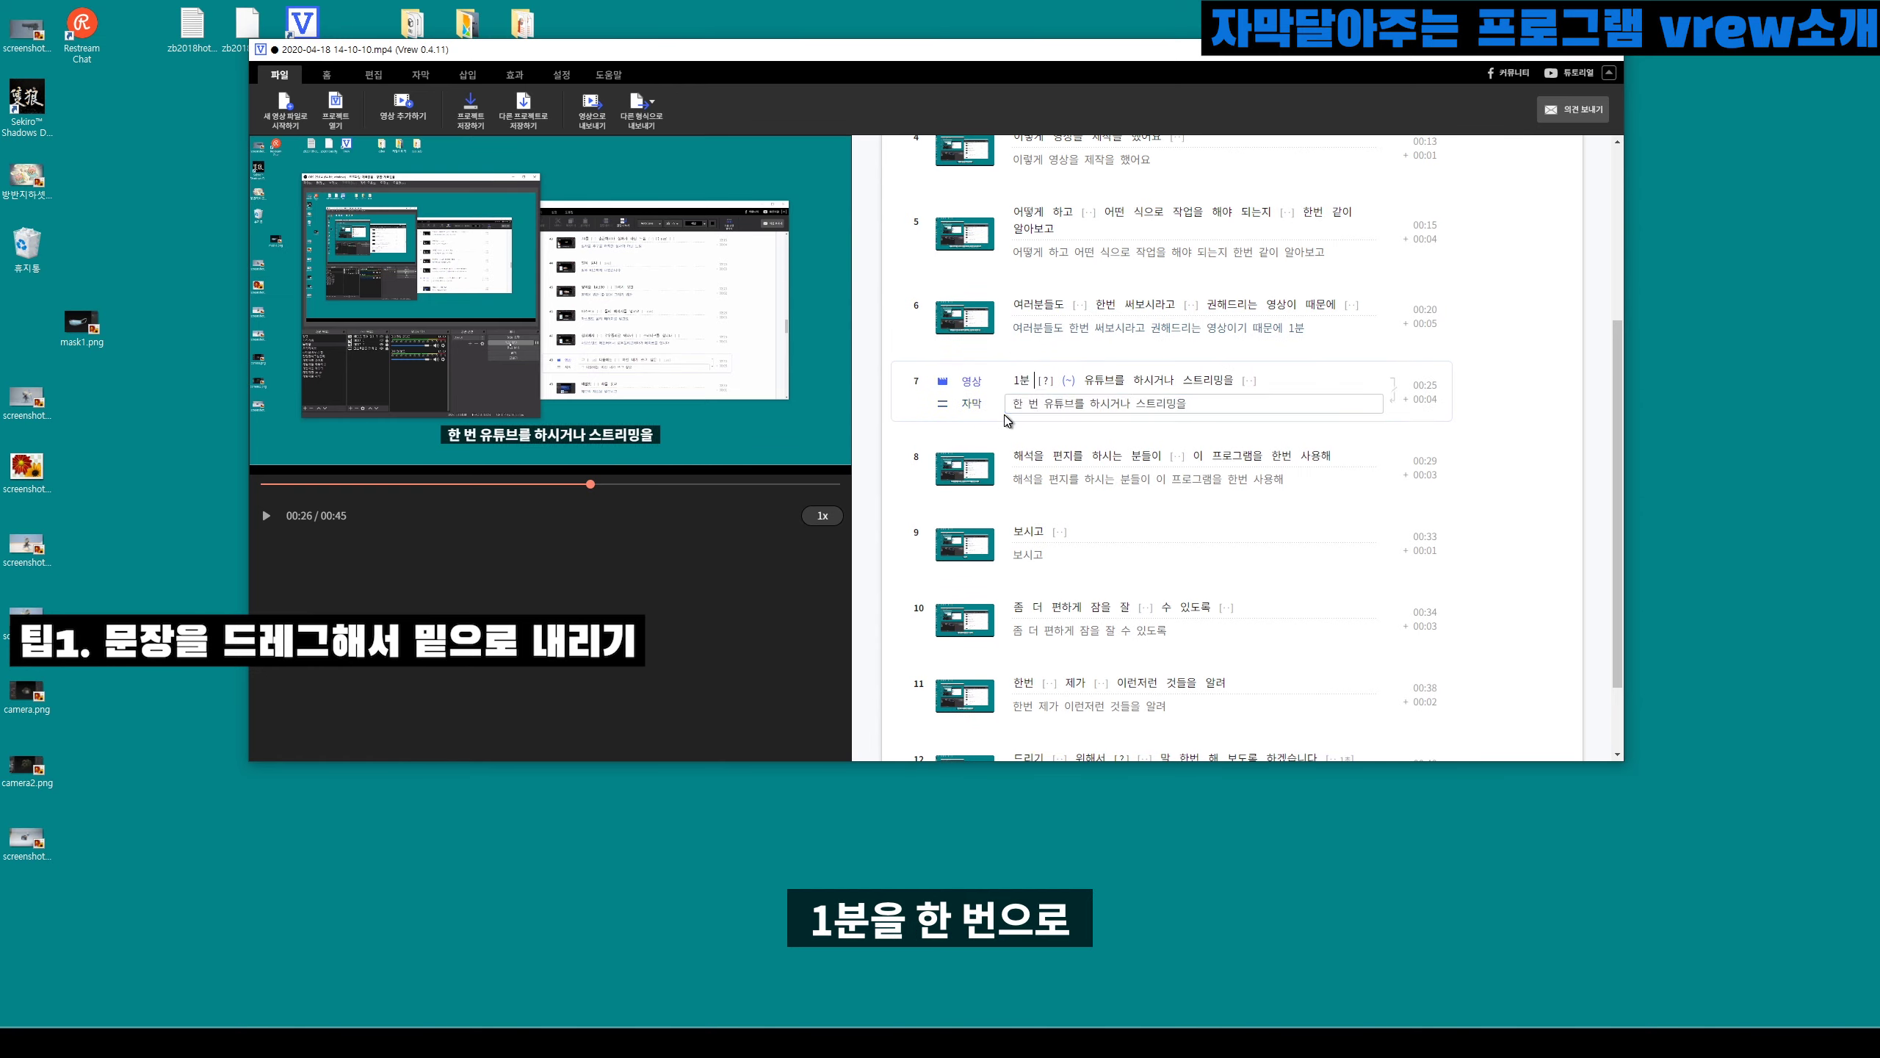
Step: Correct clip 7's 유튜브를 to 유튜버를 and replace clip 8's misheard 해석을 with 해서
click(1079, 406)
key(BackSpace)
text(버)
key(Tab)
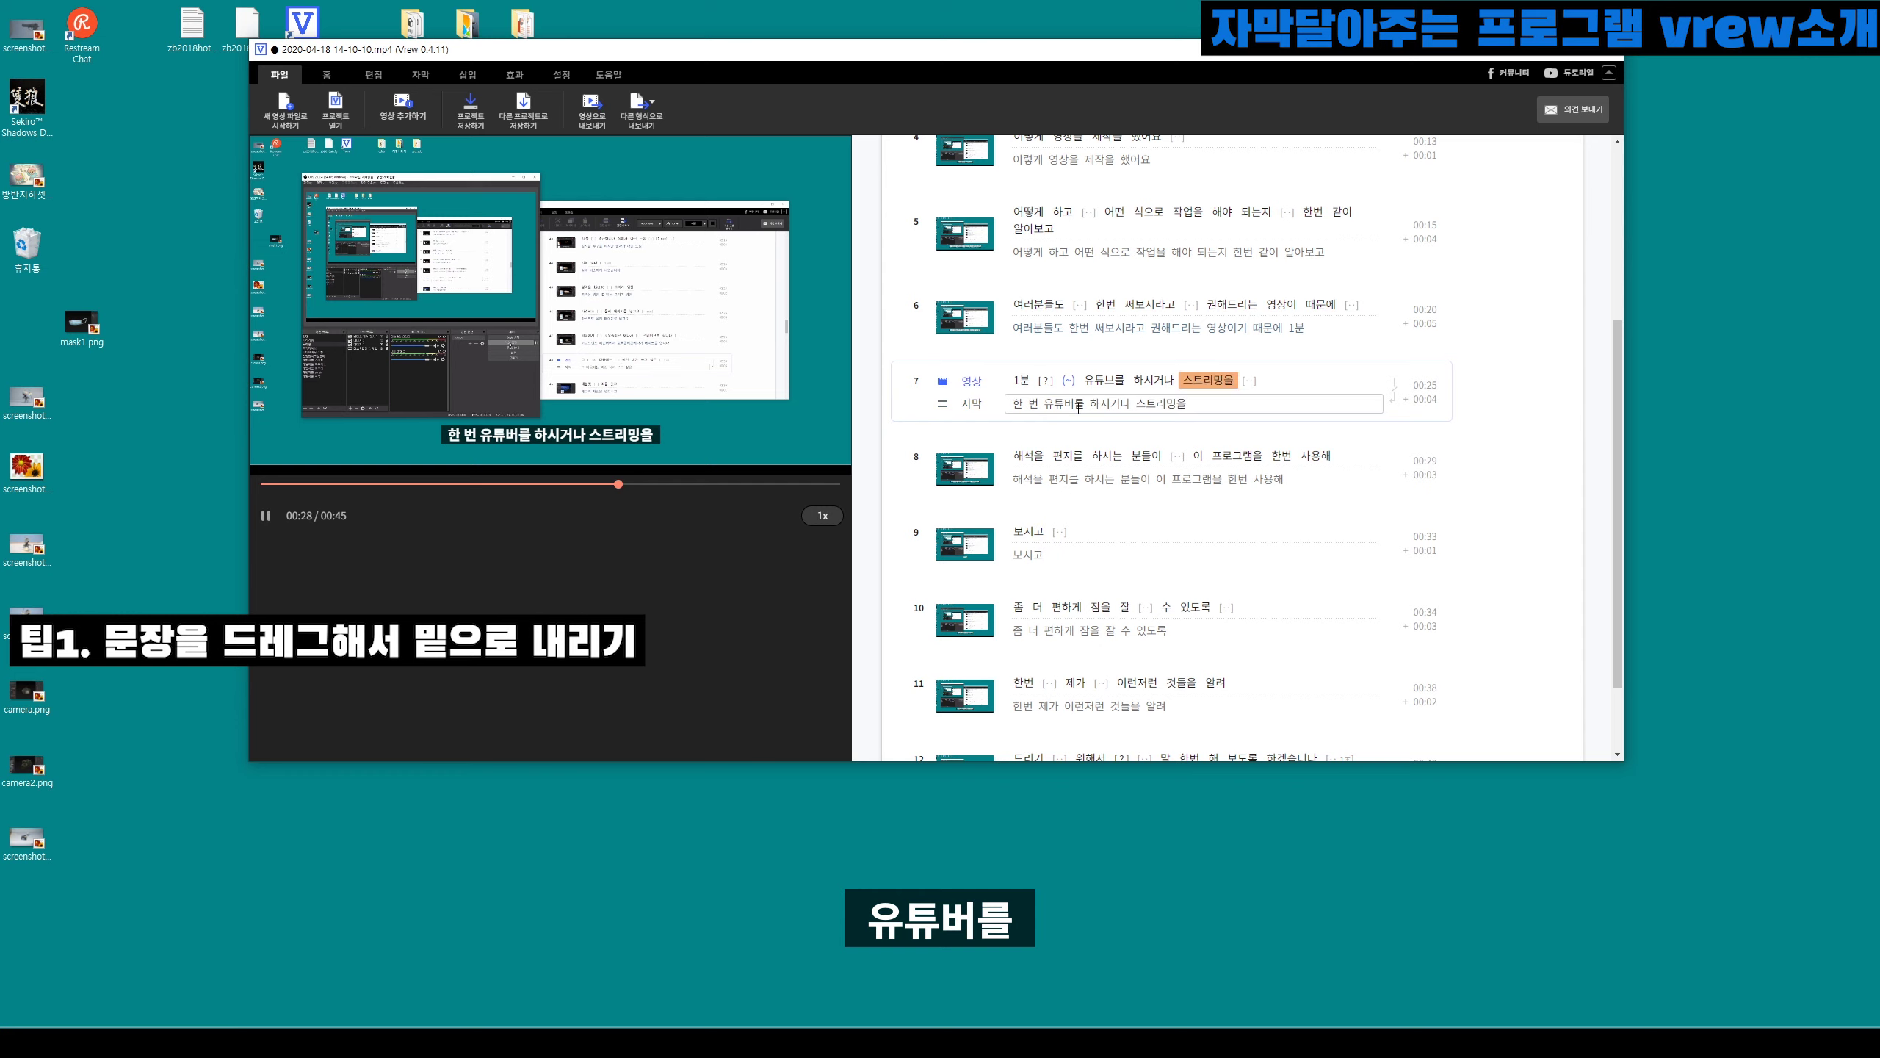
double_click(1037, 407)
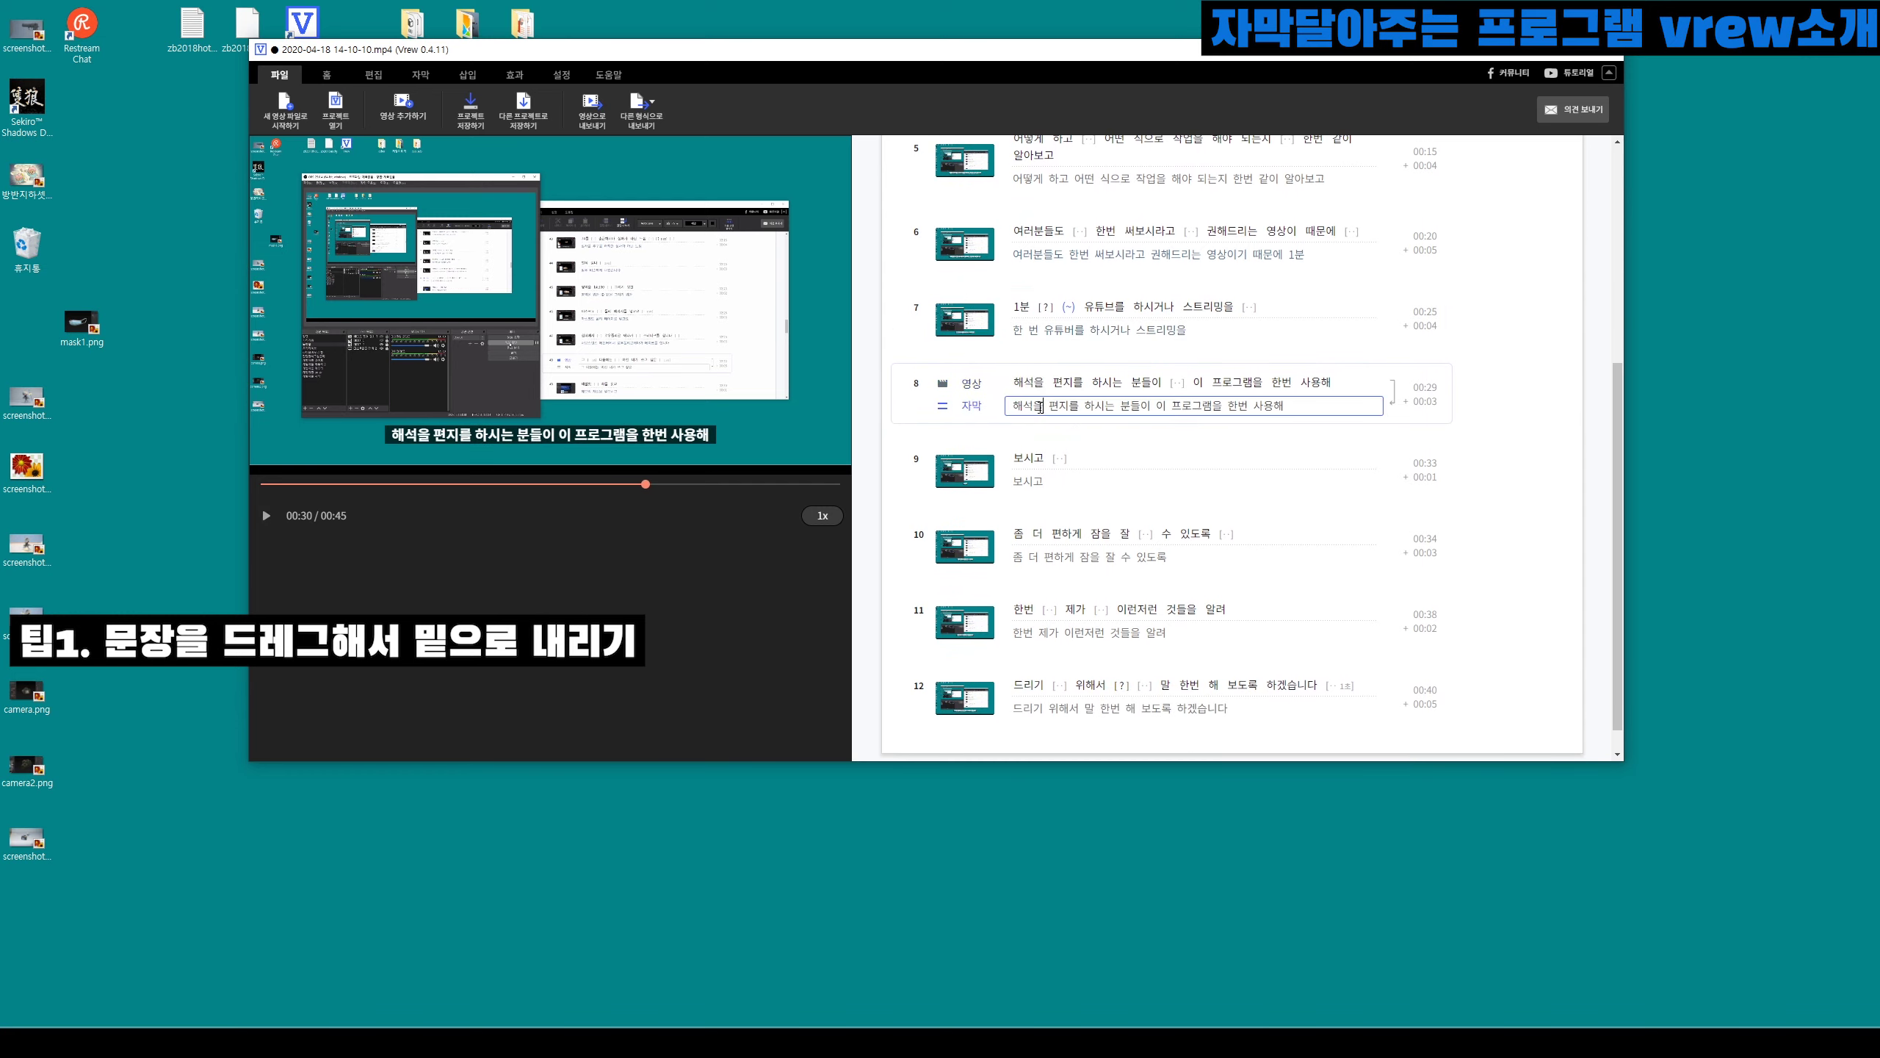
text(ㅎ해서)
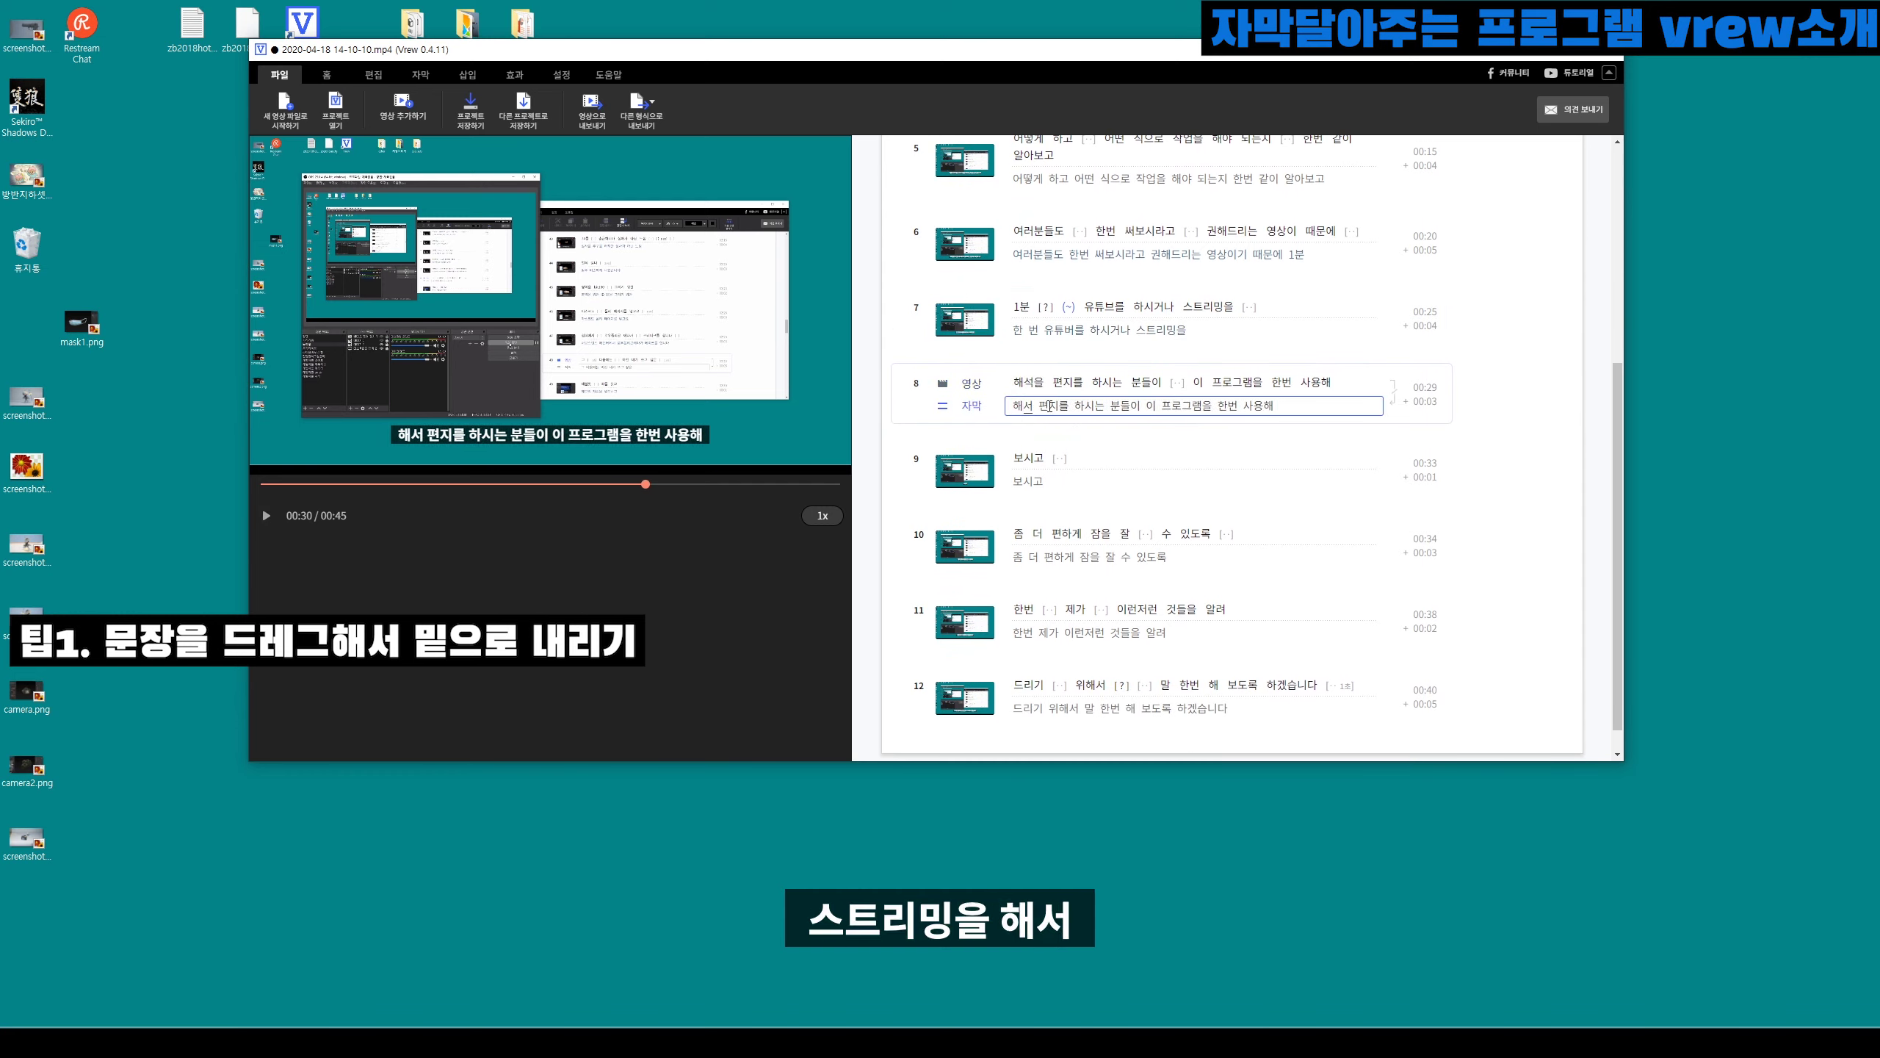
key(Tab)
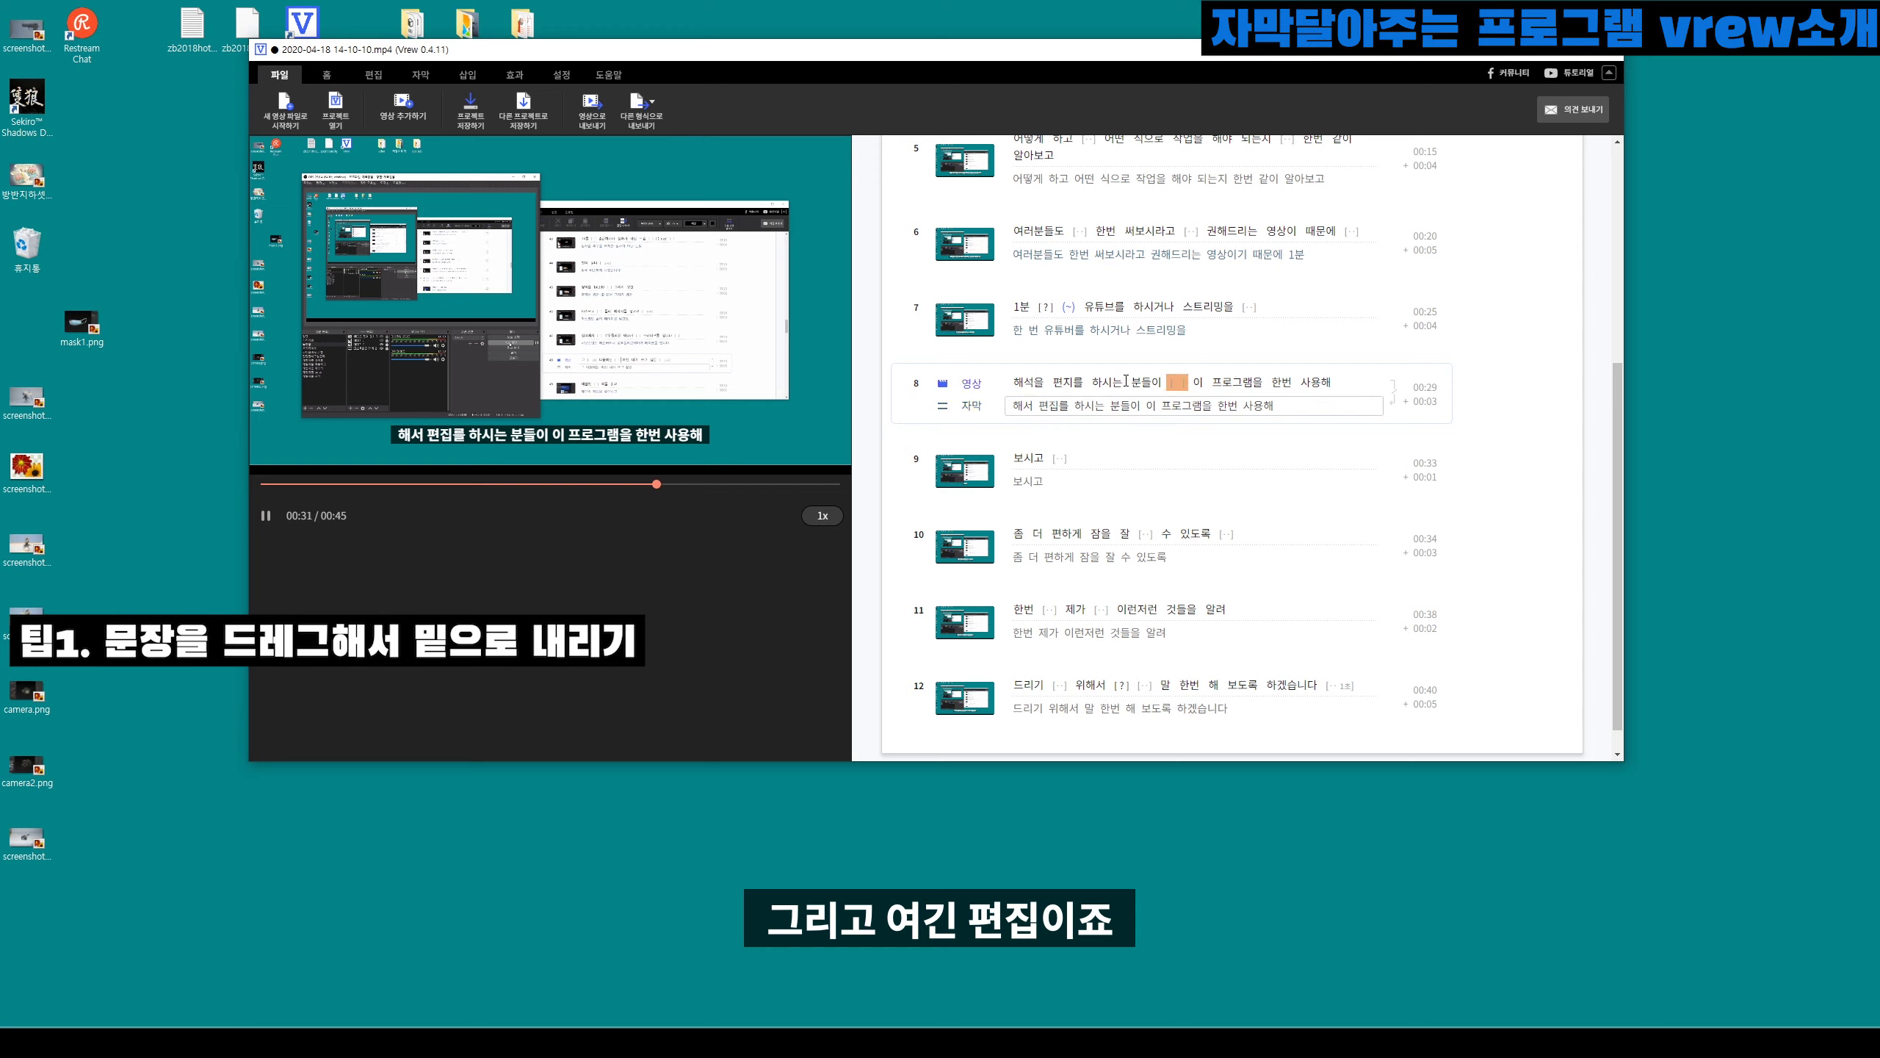
Step: Merge the standalone 보시고 clip onto the end of clip 8
key(space)
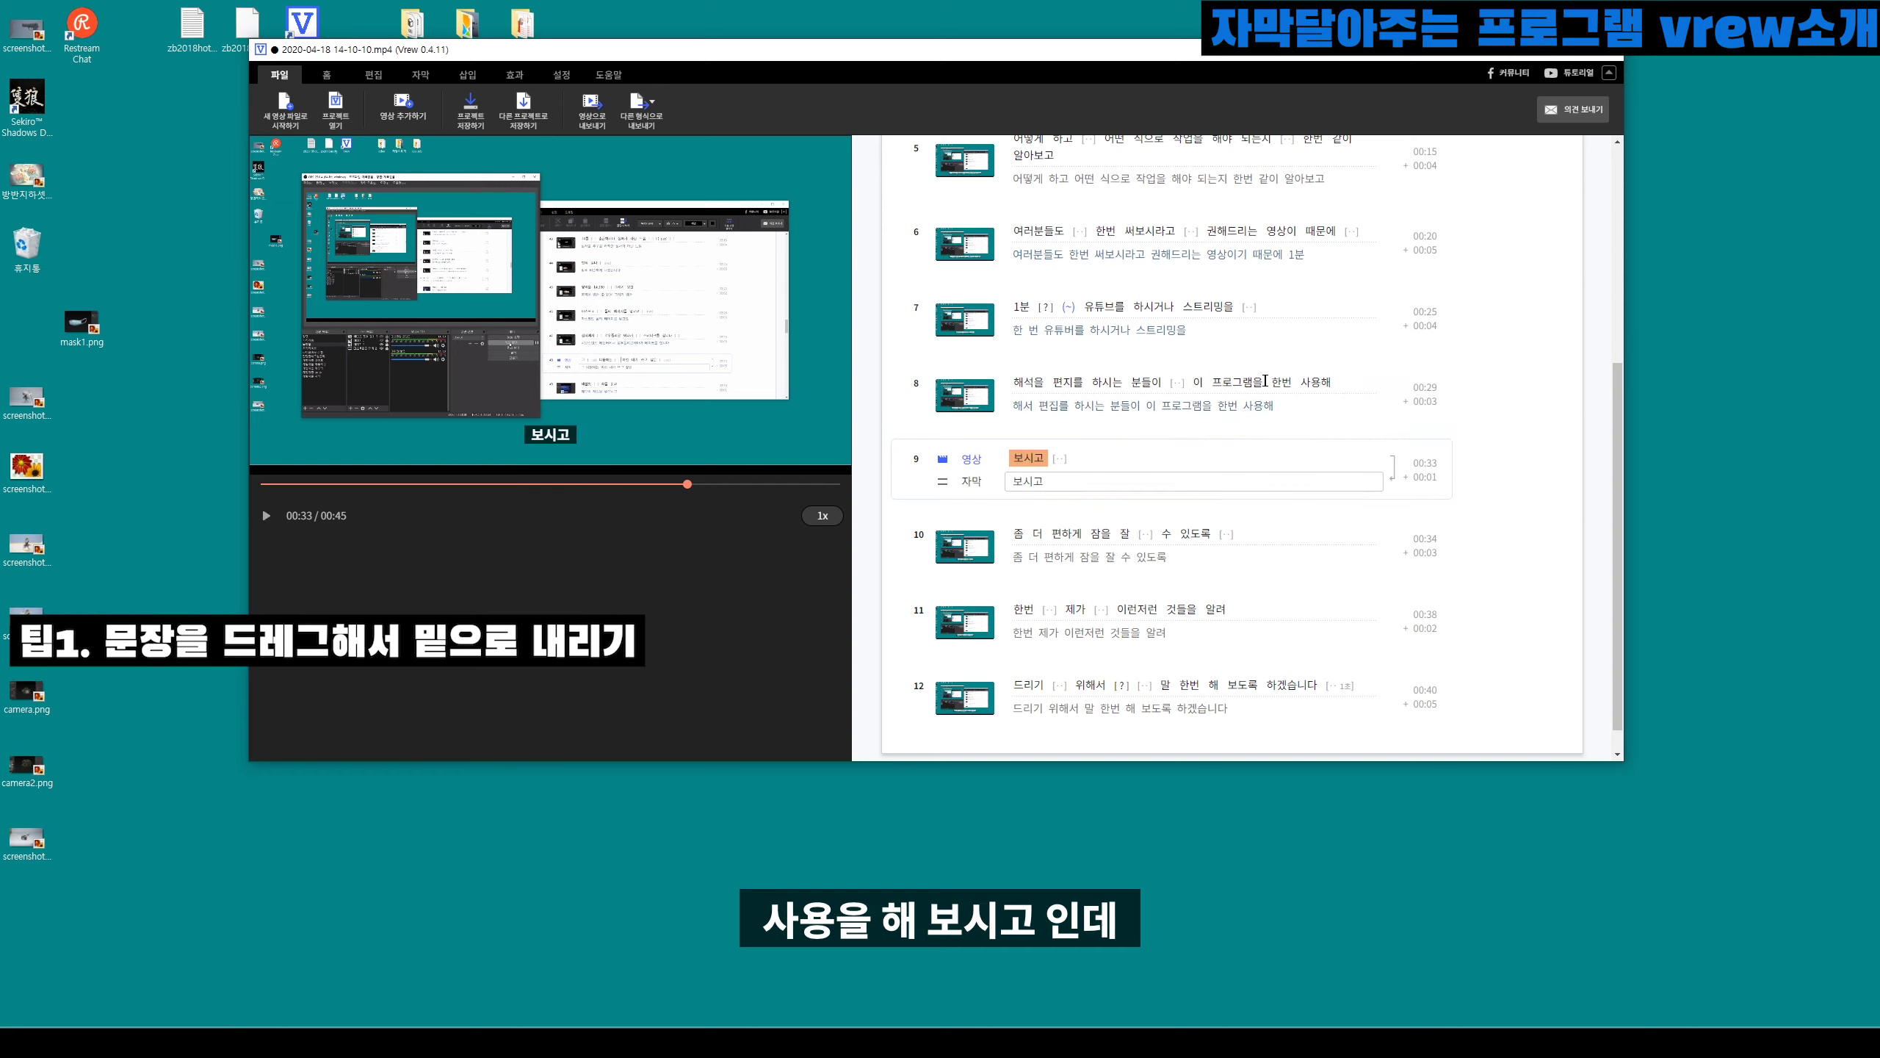
click(1267, 381)
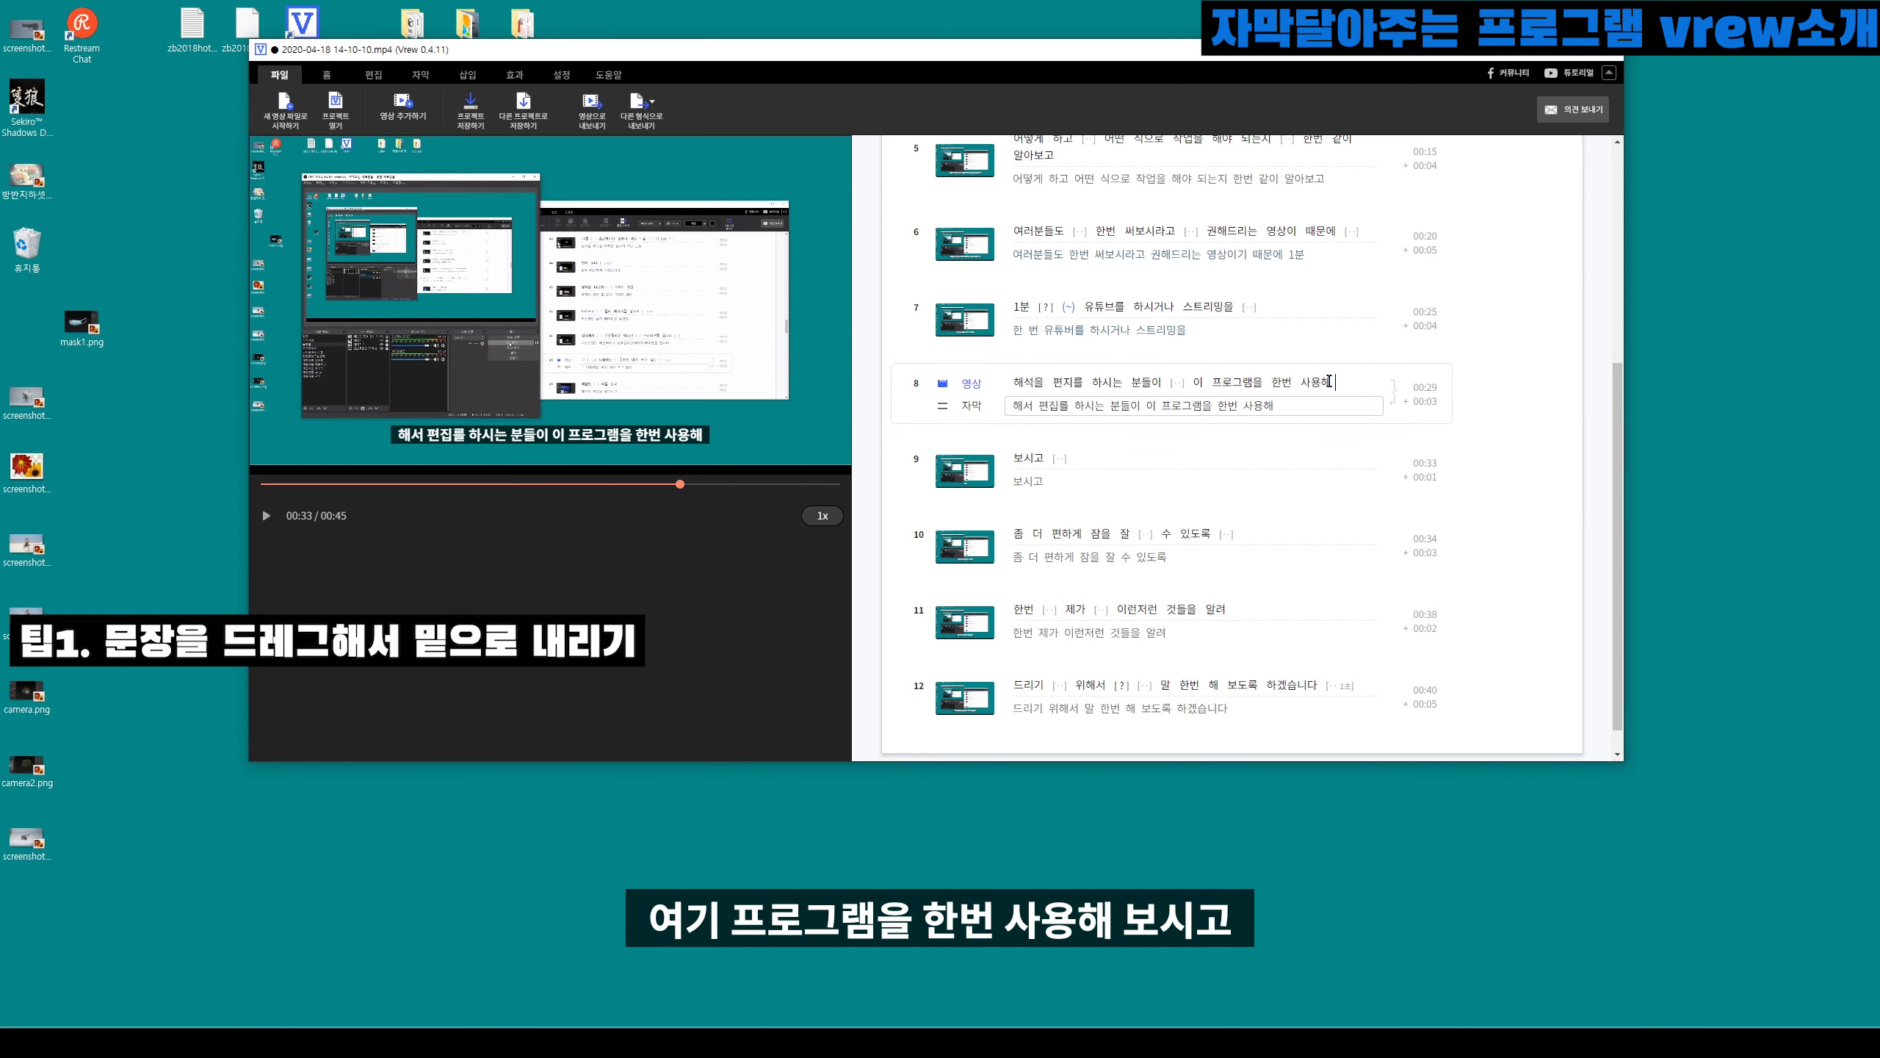
click(1018, 457)
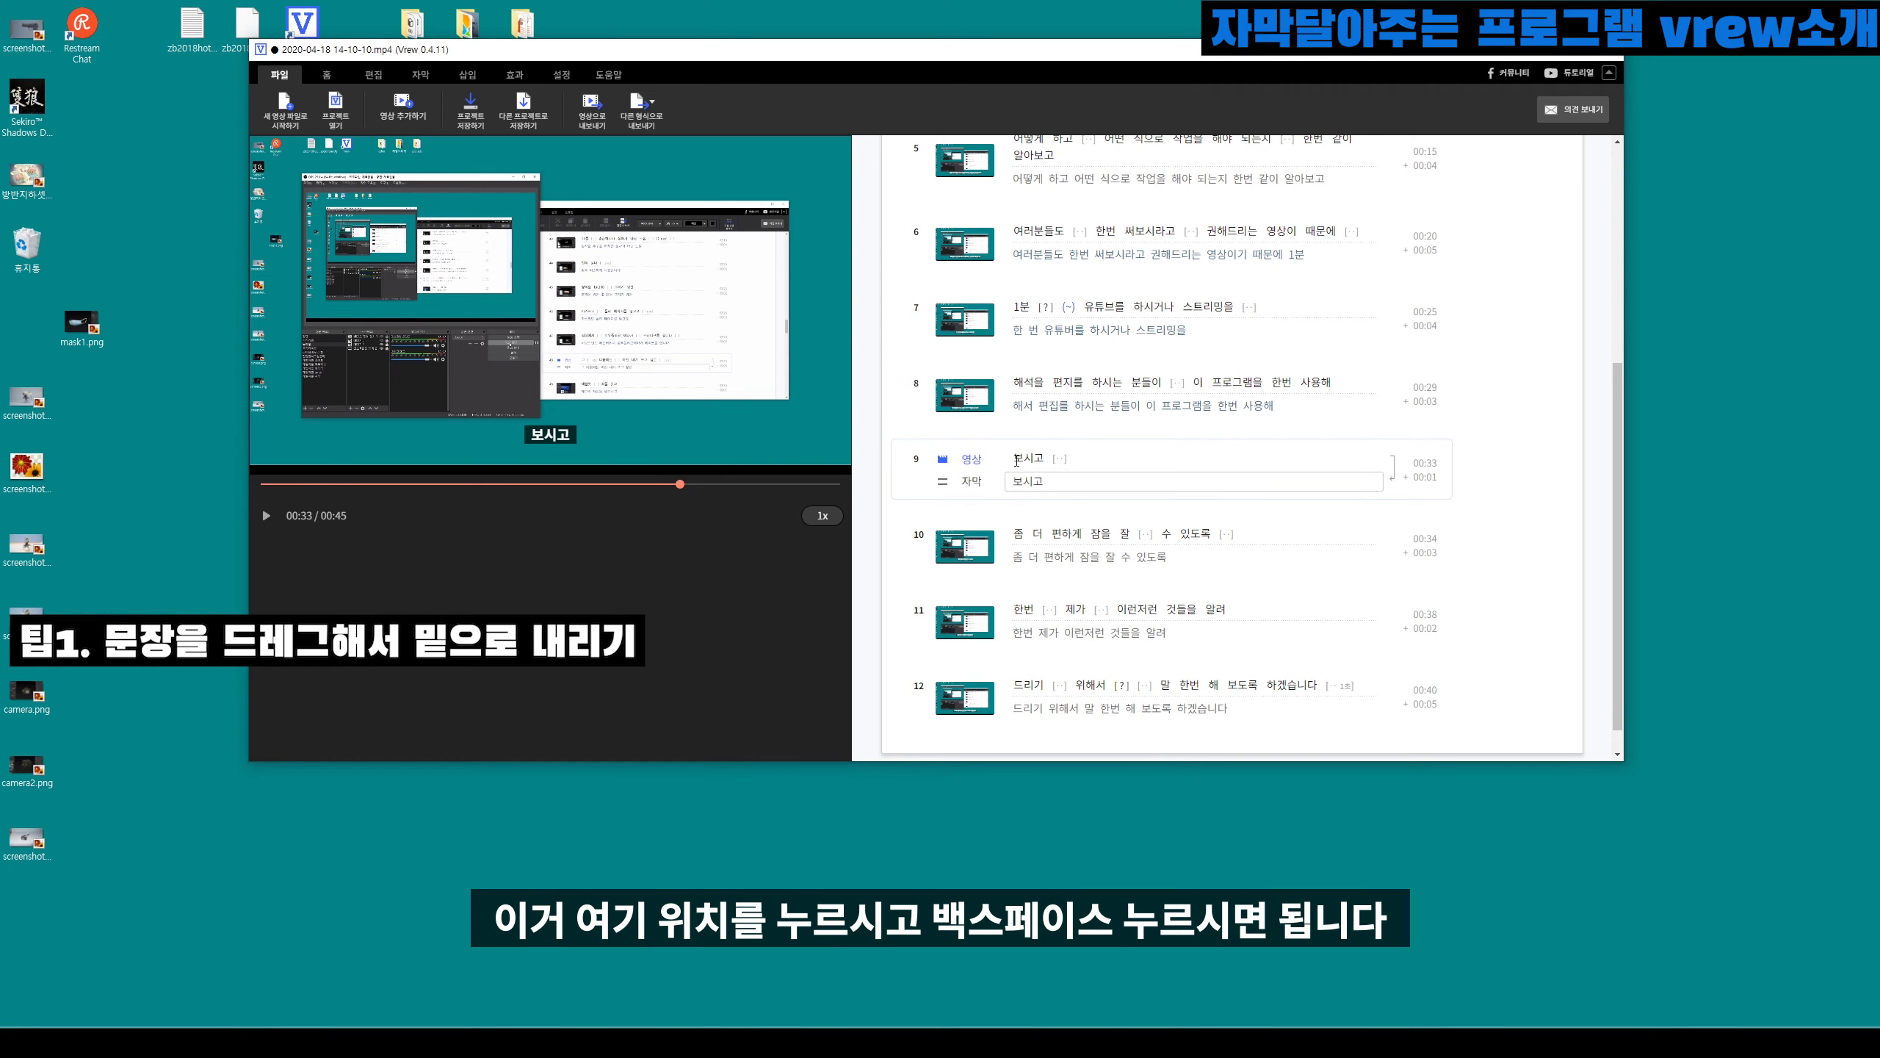
key(BackSpace)
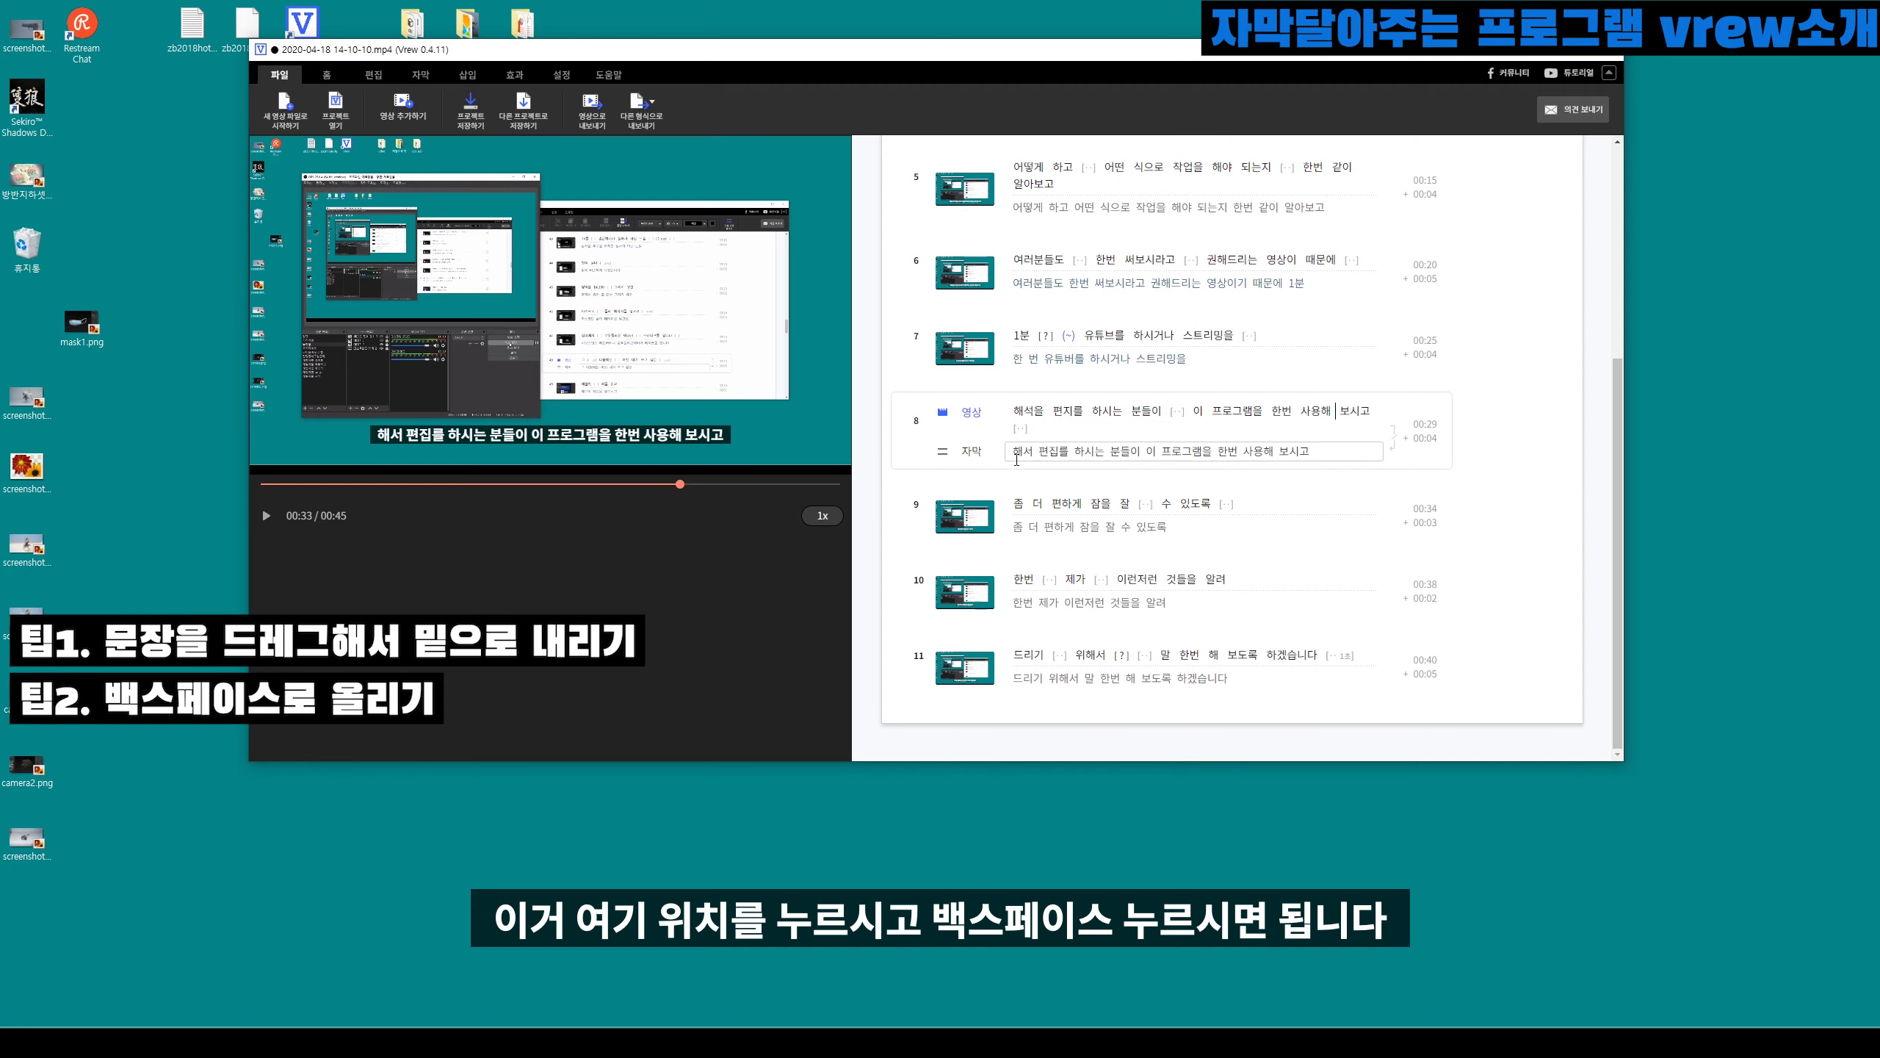
Step: Fix clip 8's subtitle to read 사용을 해보시고, adding 을 and correcting the spacing
click(1323, 410)
key(Tab)
click(1267, 448)
text(으)
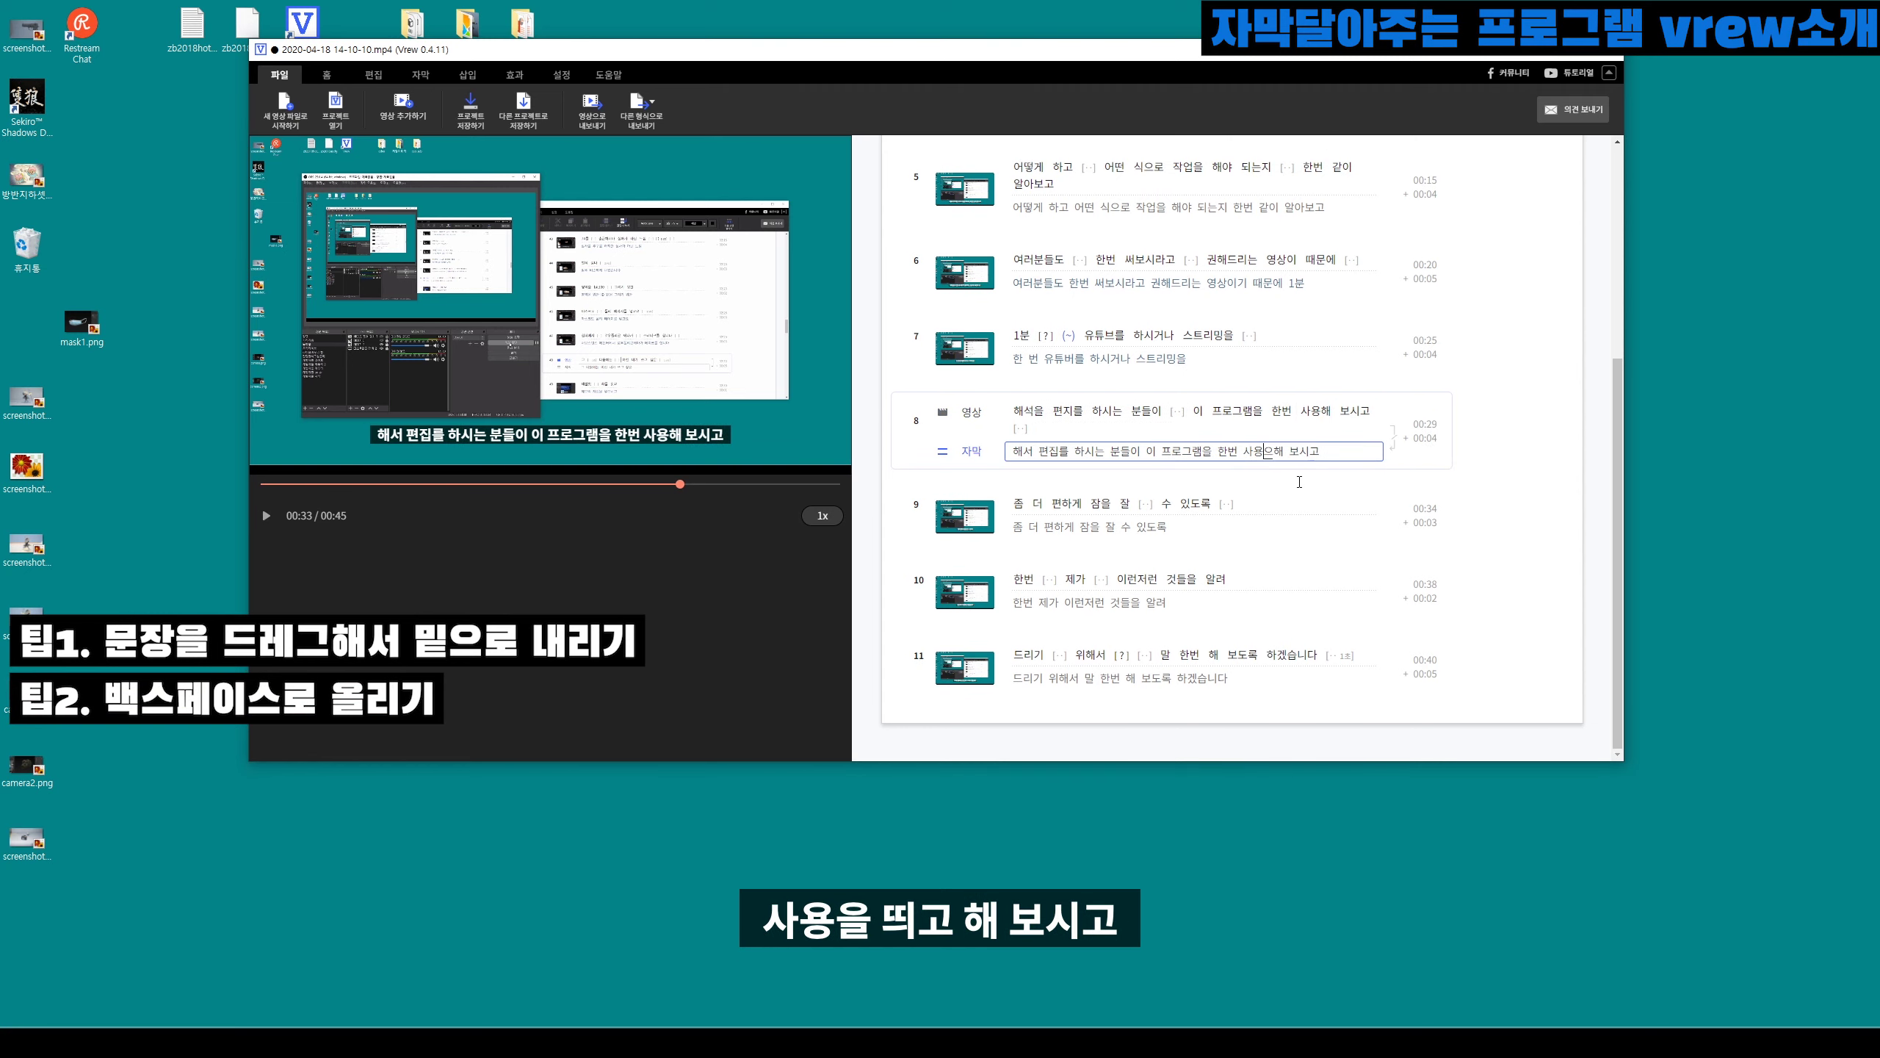
key(Right)
key(Delete)
key(Tab)
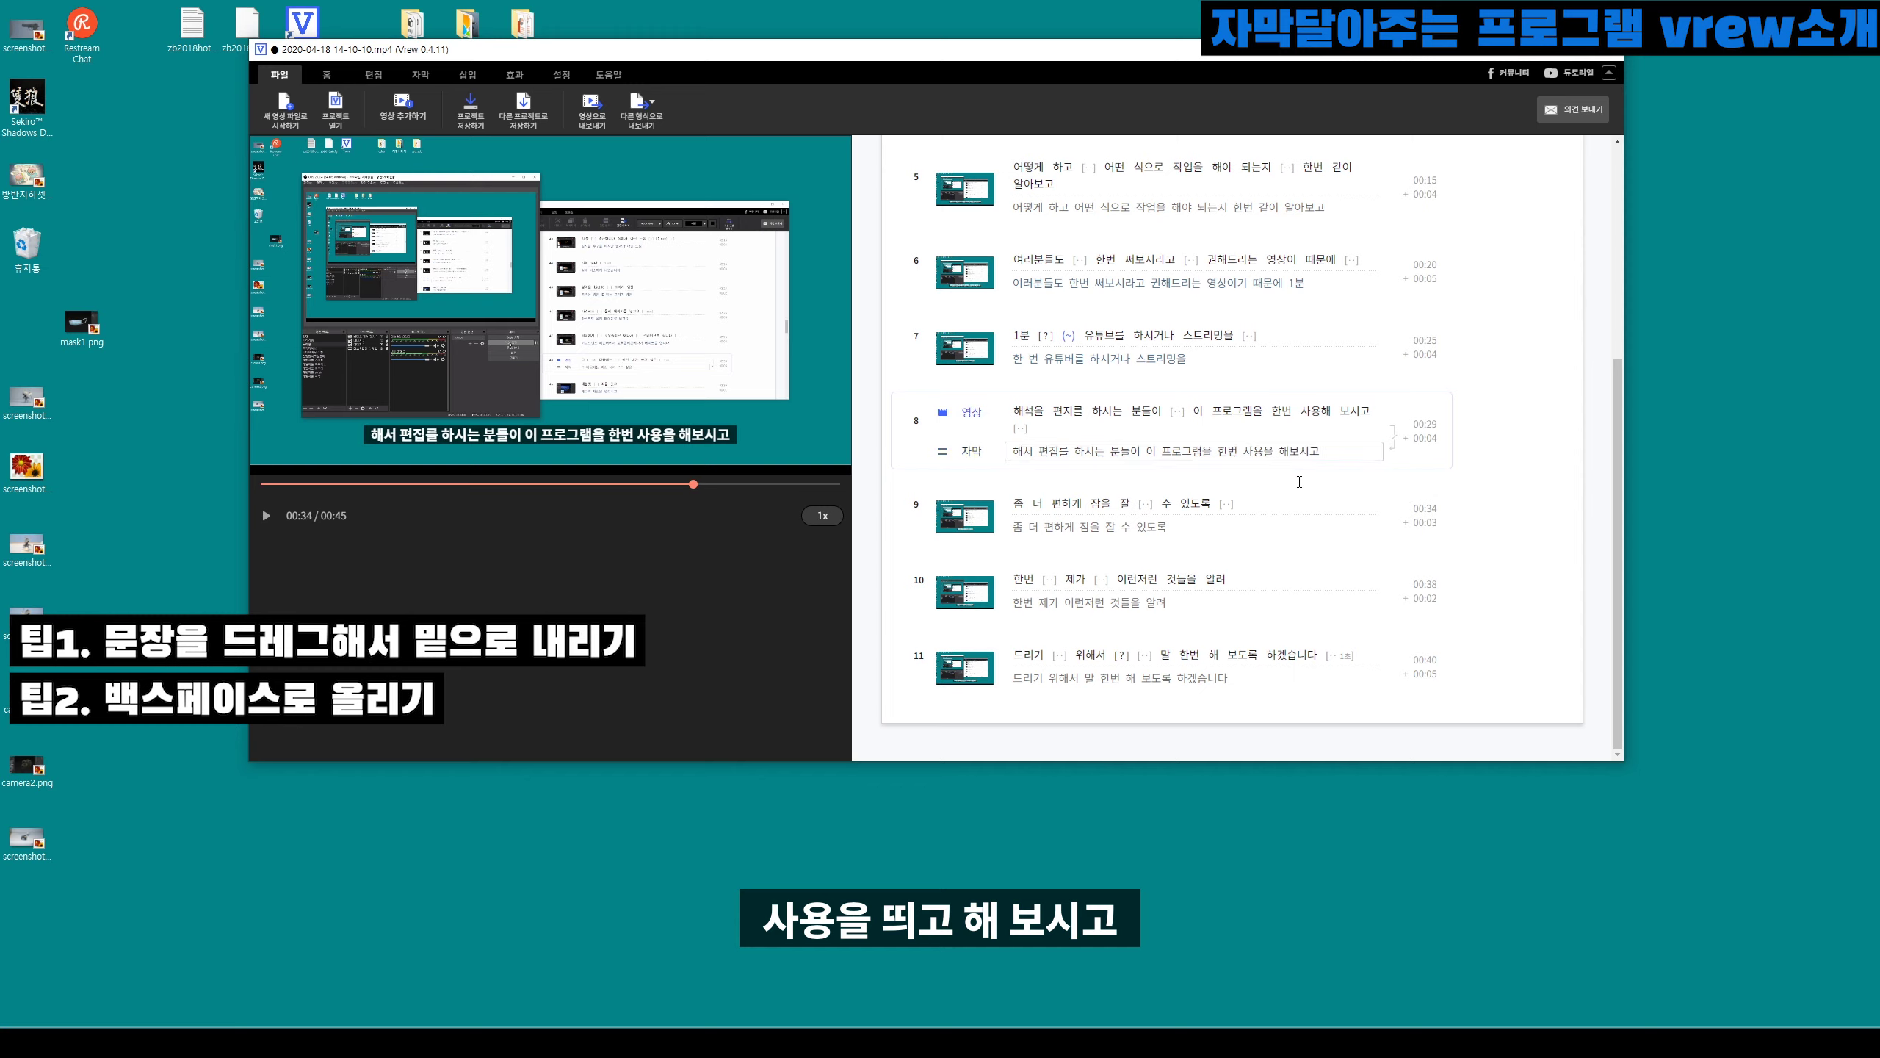
Step: Replace the misheard 잠을 잘 수 in clip 9 with 자막을 달 수
click(1137, 528)
key(BackSpace)
key(BackSpace)
key(BackSpace)
key(BackSpace)
key(BackSpace)
text(자막을 달 )
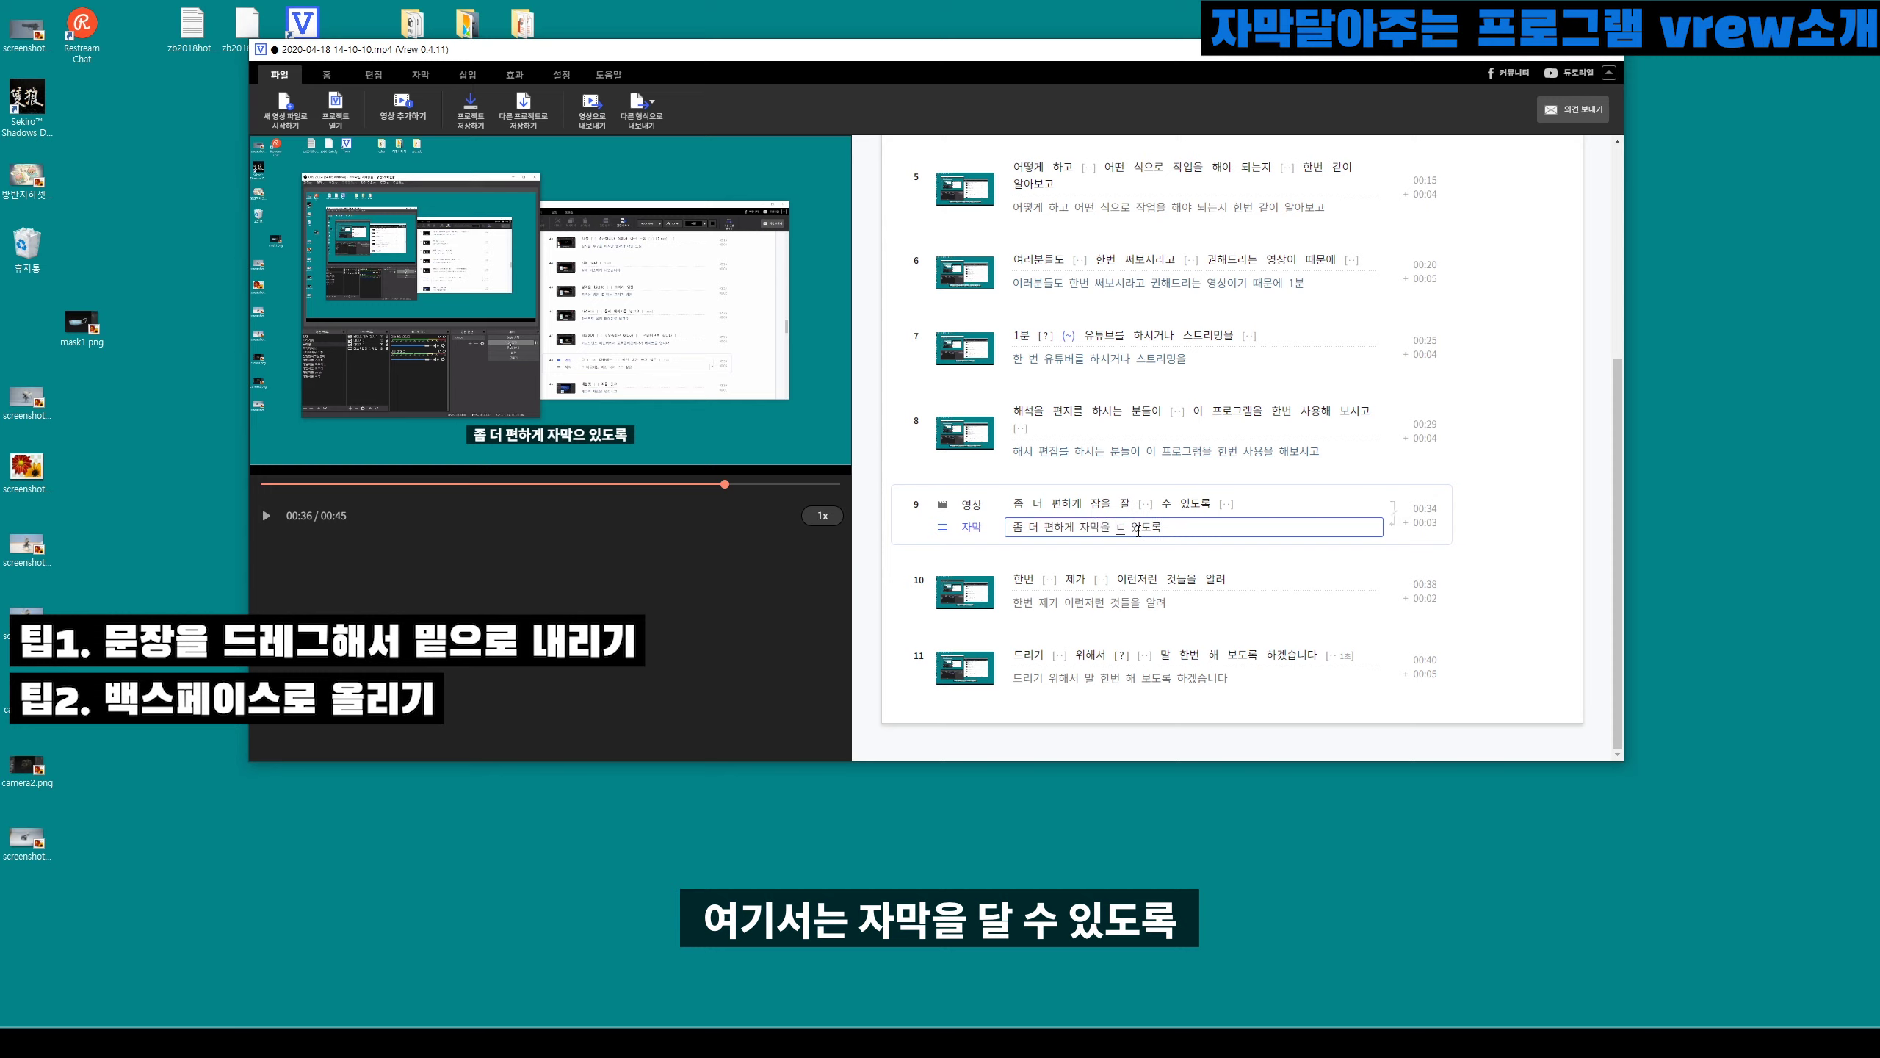
text(수)
key(Tab)
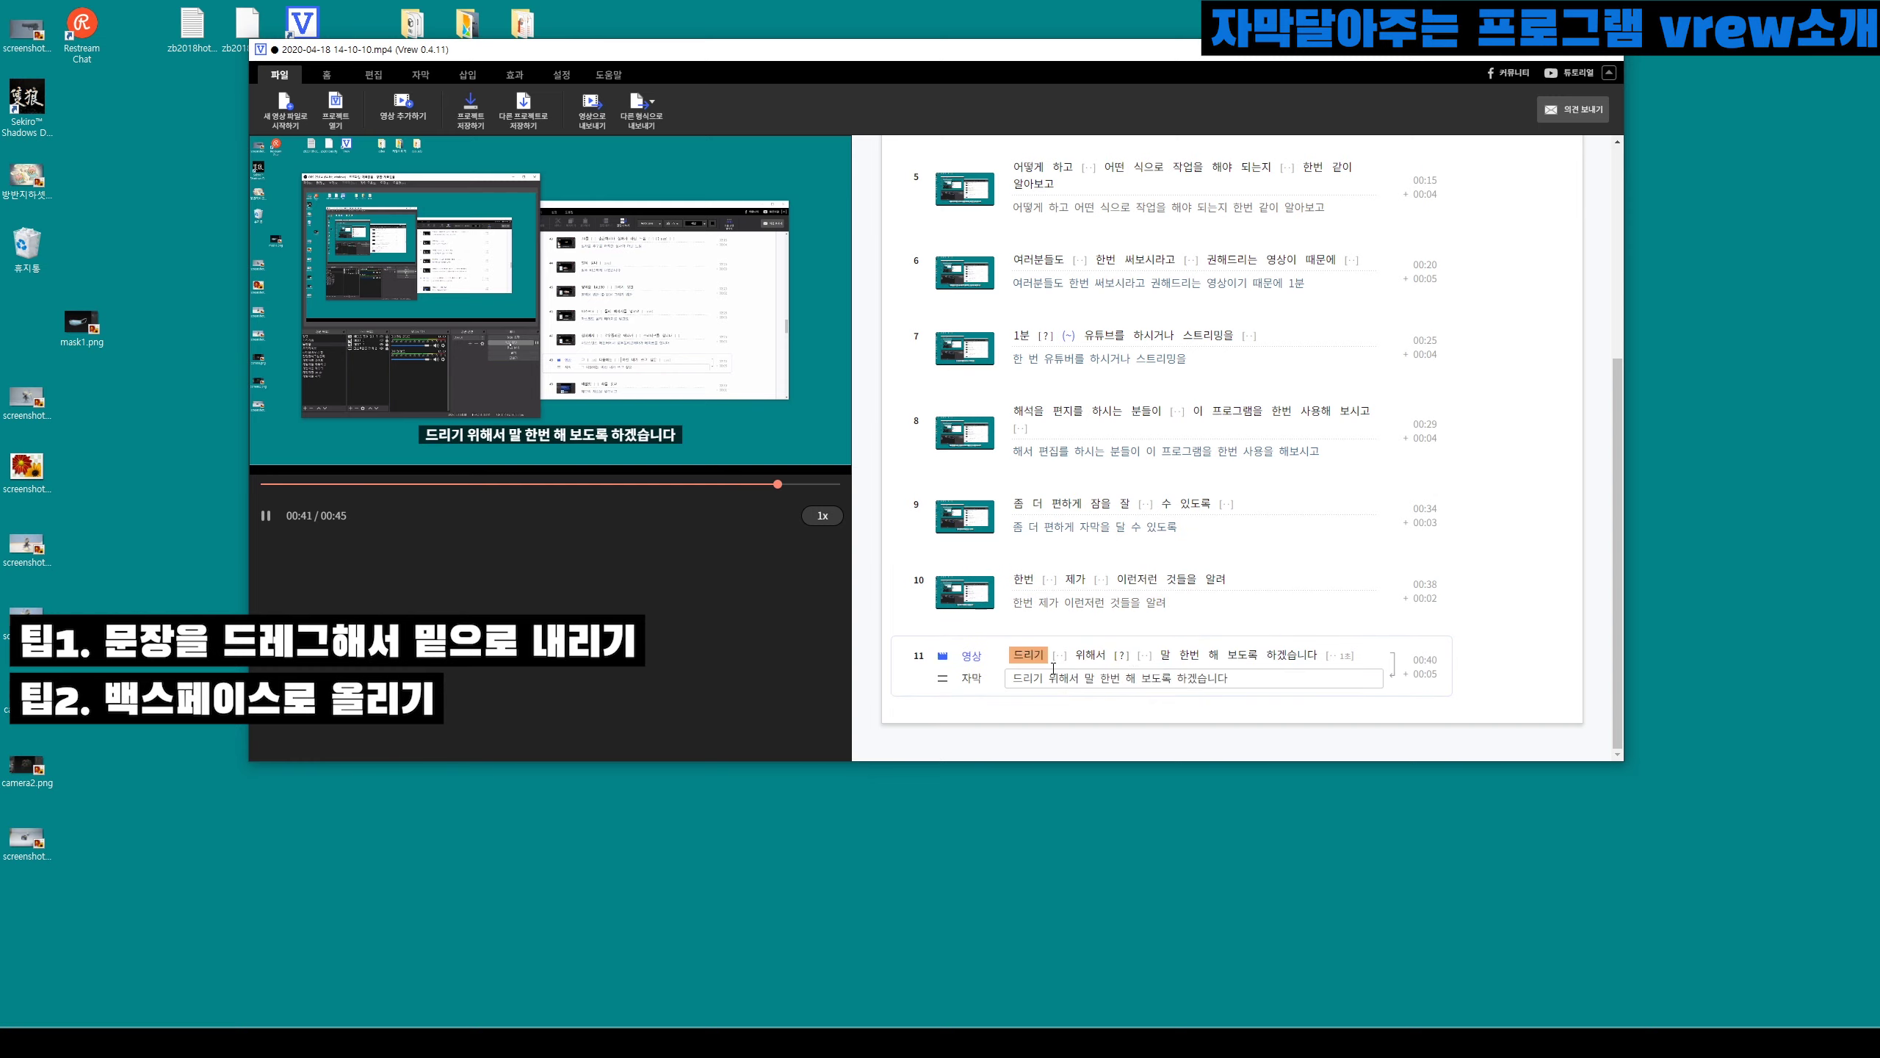
key(Tab)
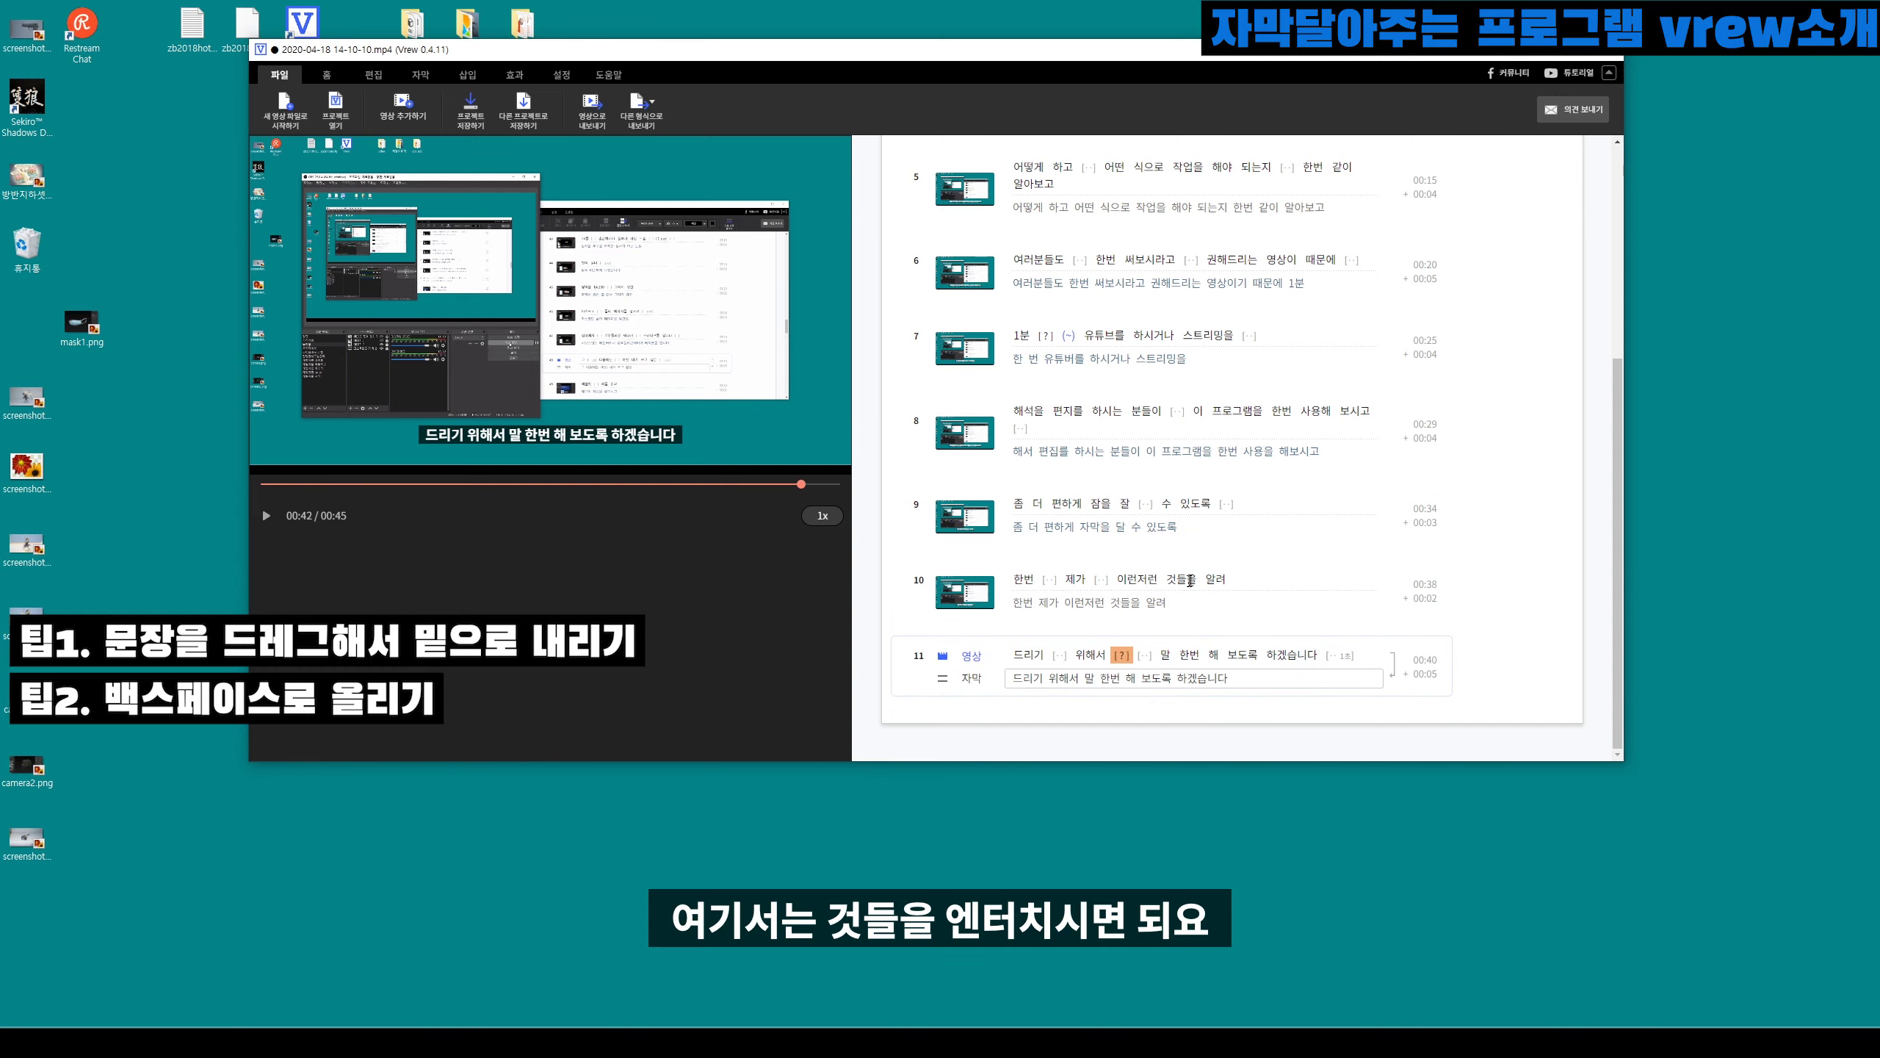
click(1201, 578)
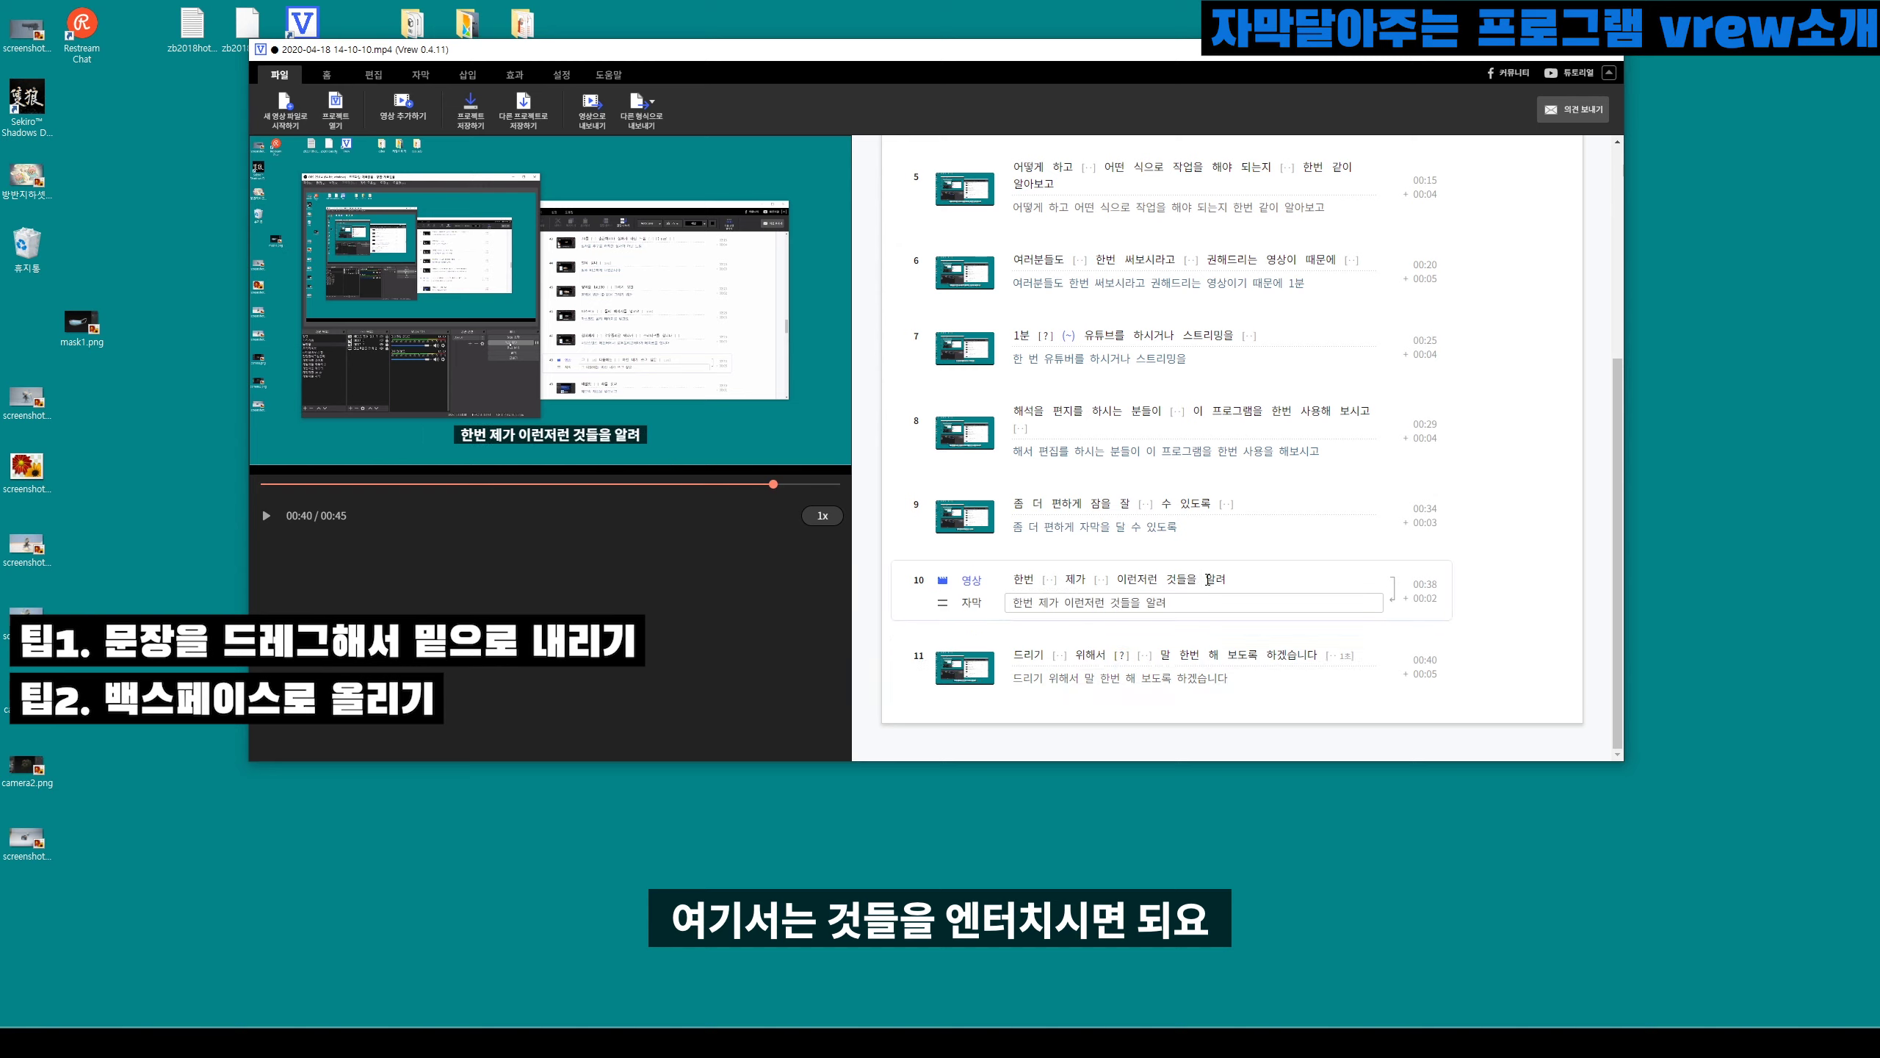
Step: Split 알려 off row 10 and merge row 12 onto the end of row 11
key(Return)
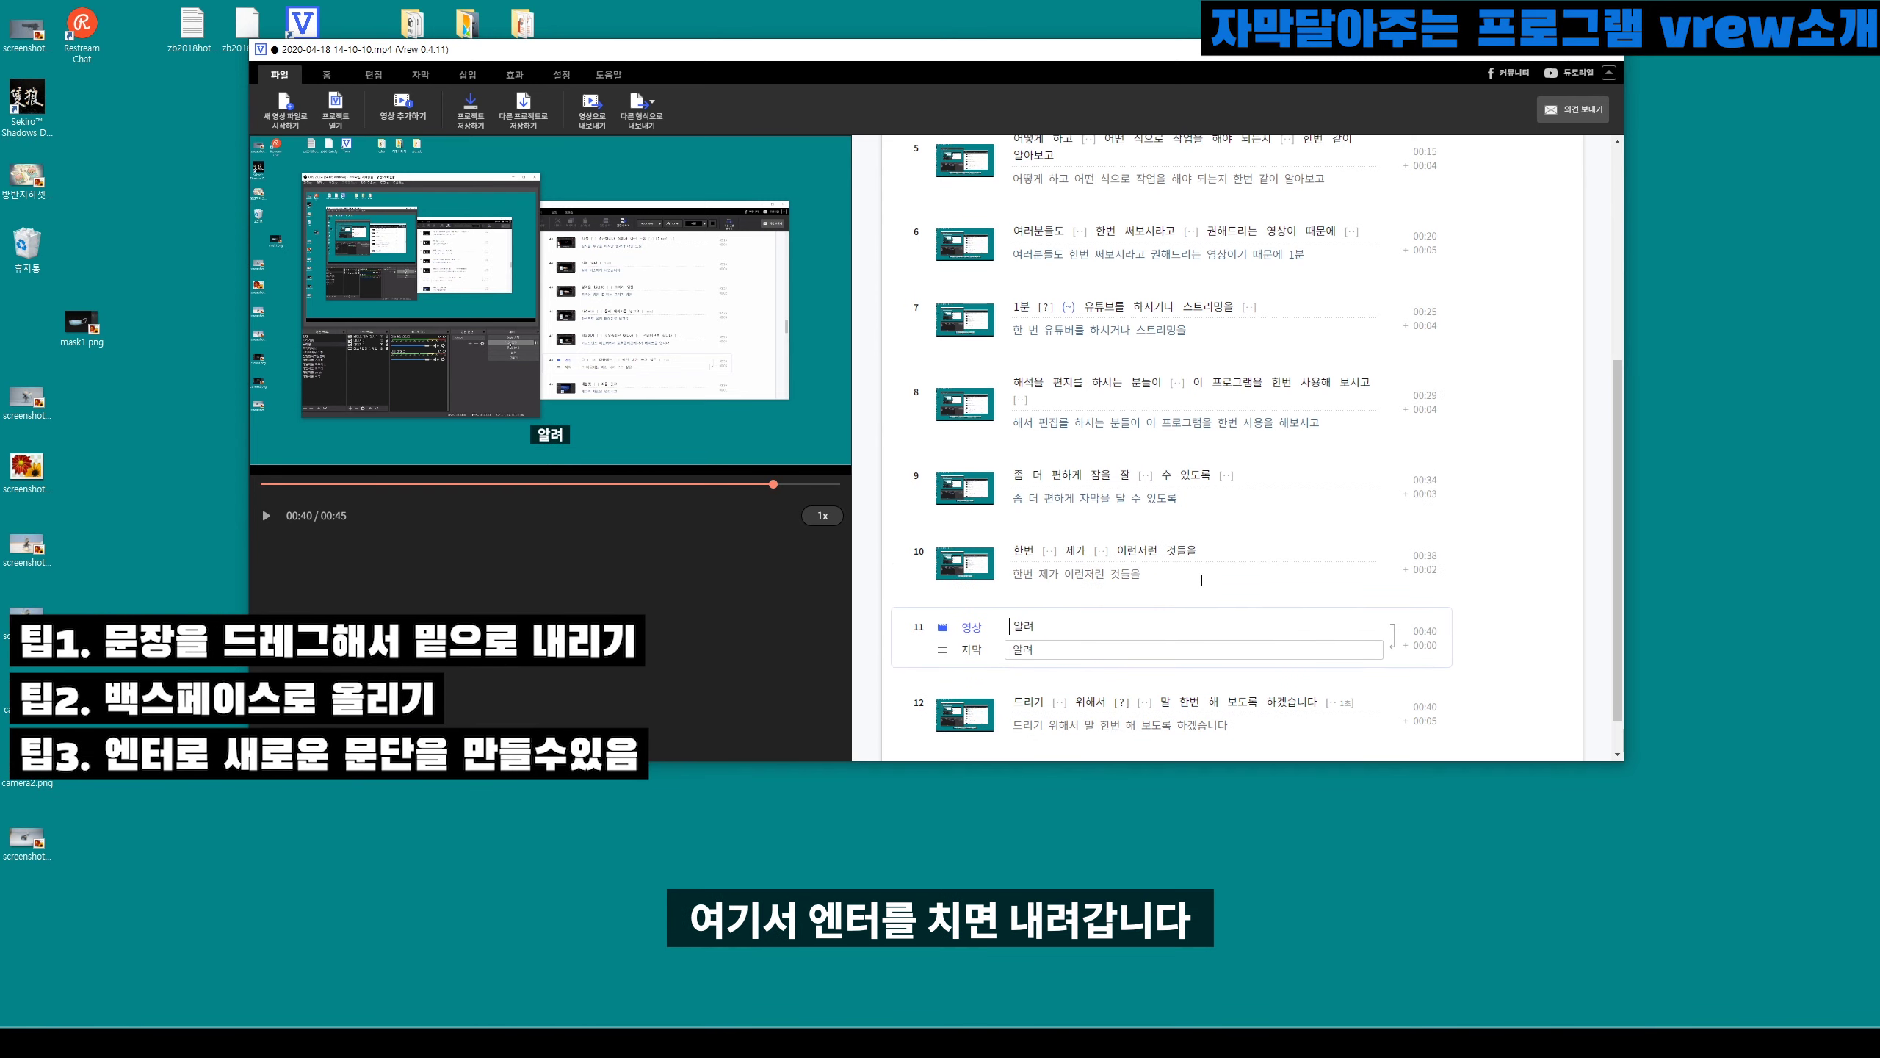
scroll(1018, 579, down, 1)
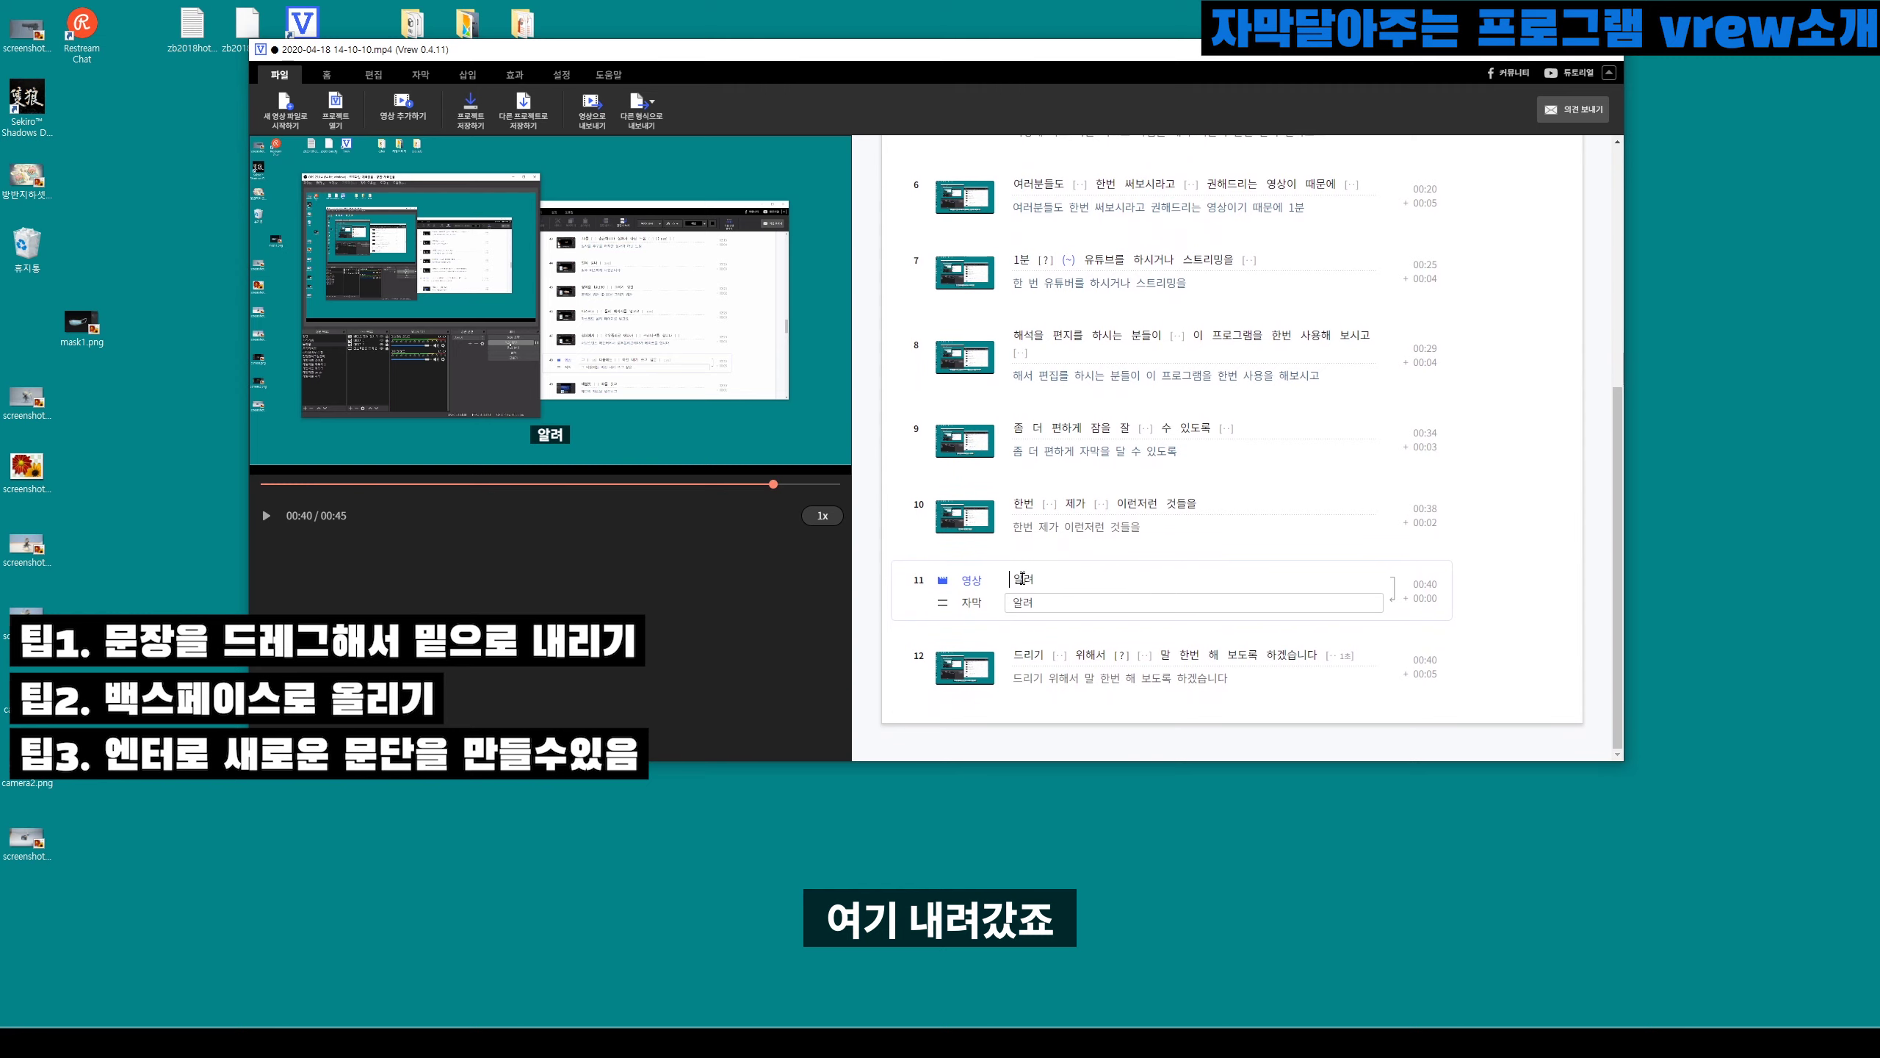
click(1034, 647)
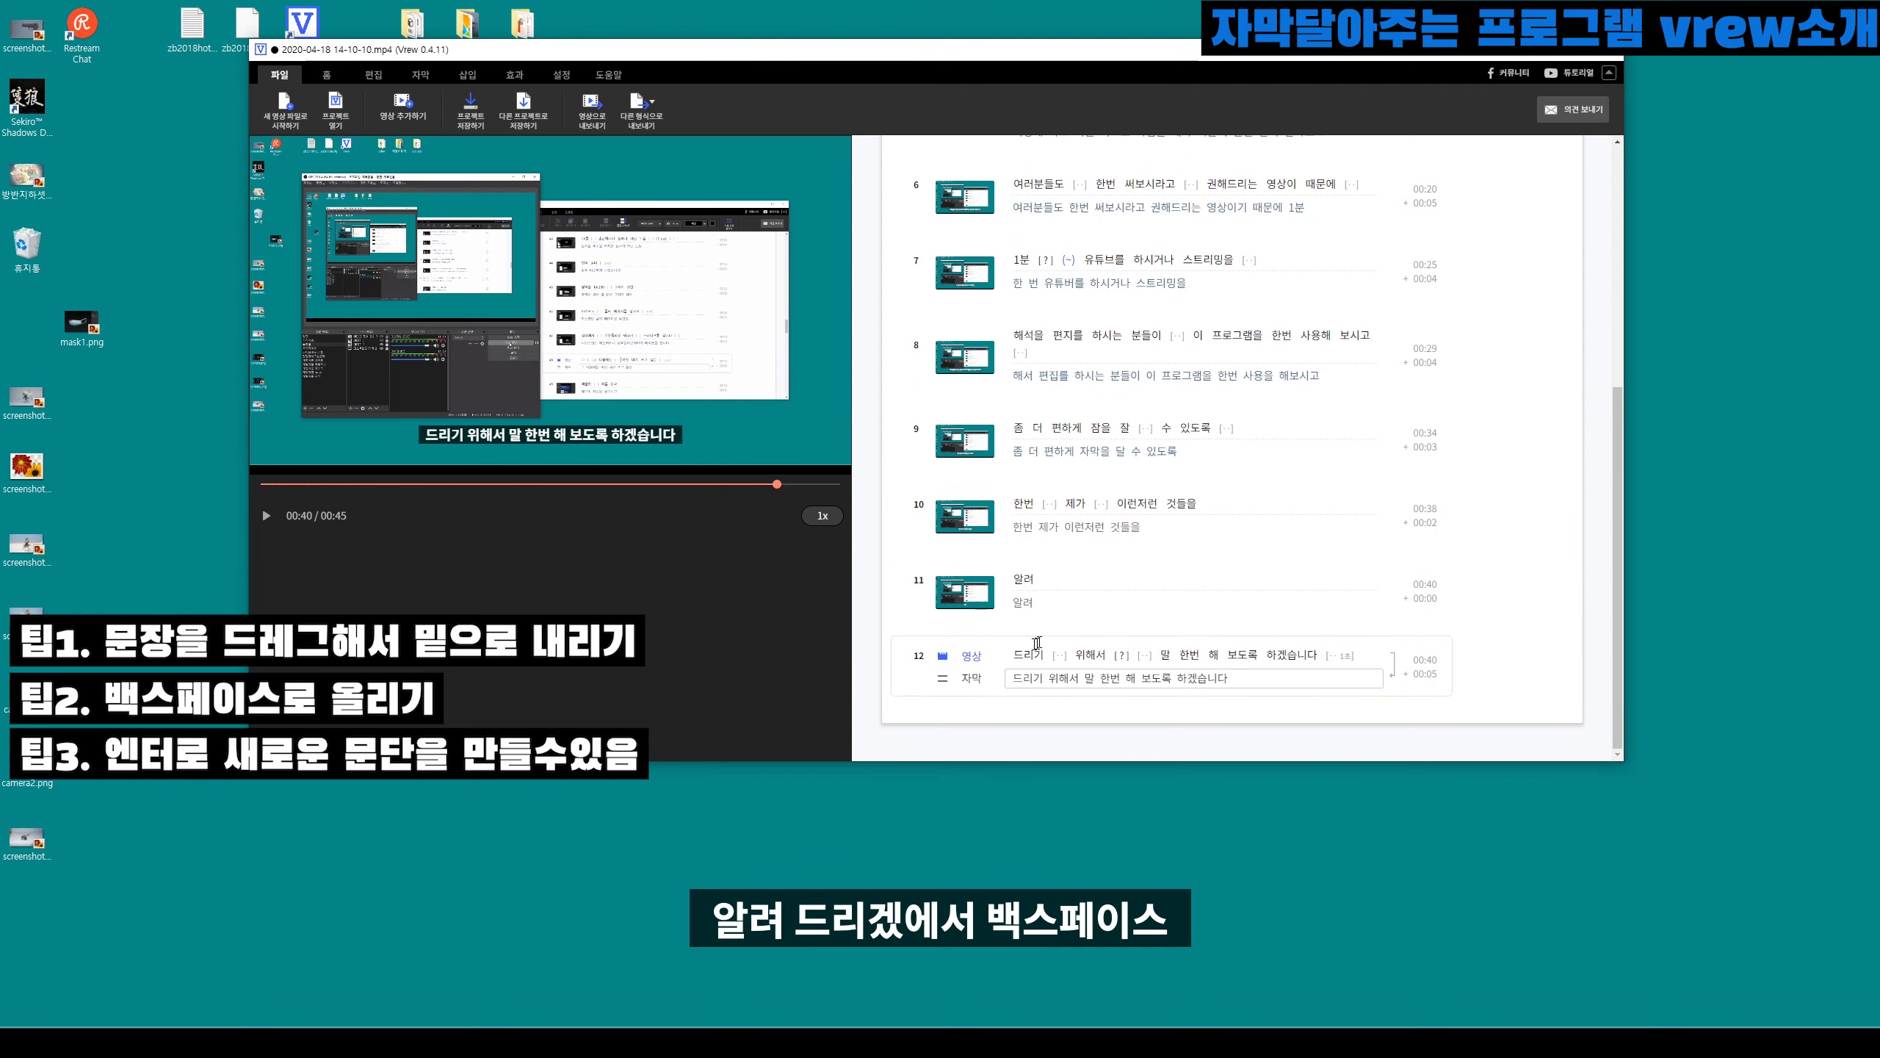
key(BackSpace)
Step: Clean row 11's spacing, removing the leading space and joining 알려 with 드리기
drag(1021, 636, 1301, 627)
click(1024, 679)
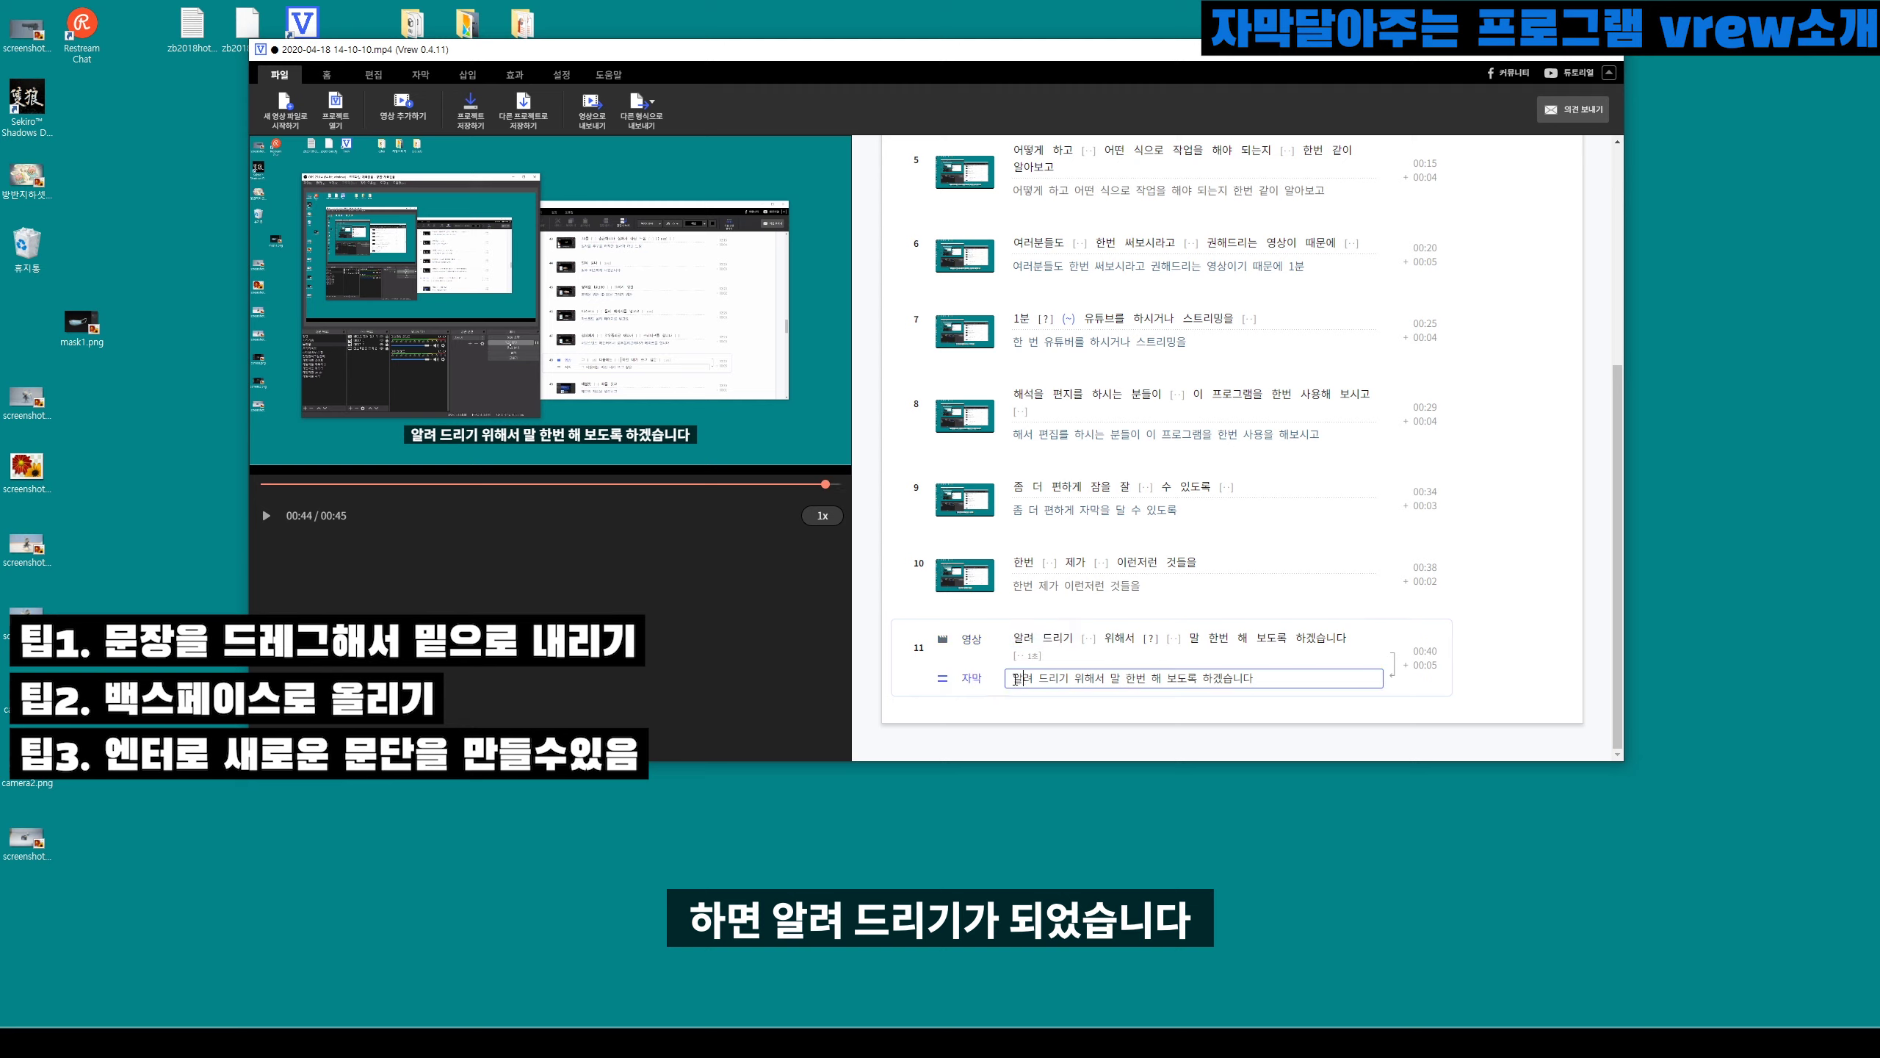
click(1028, 678)
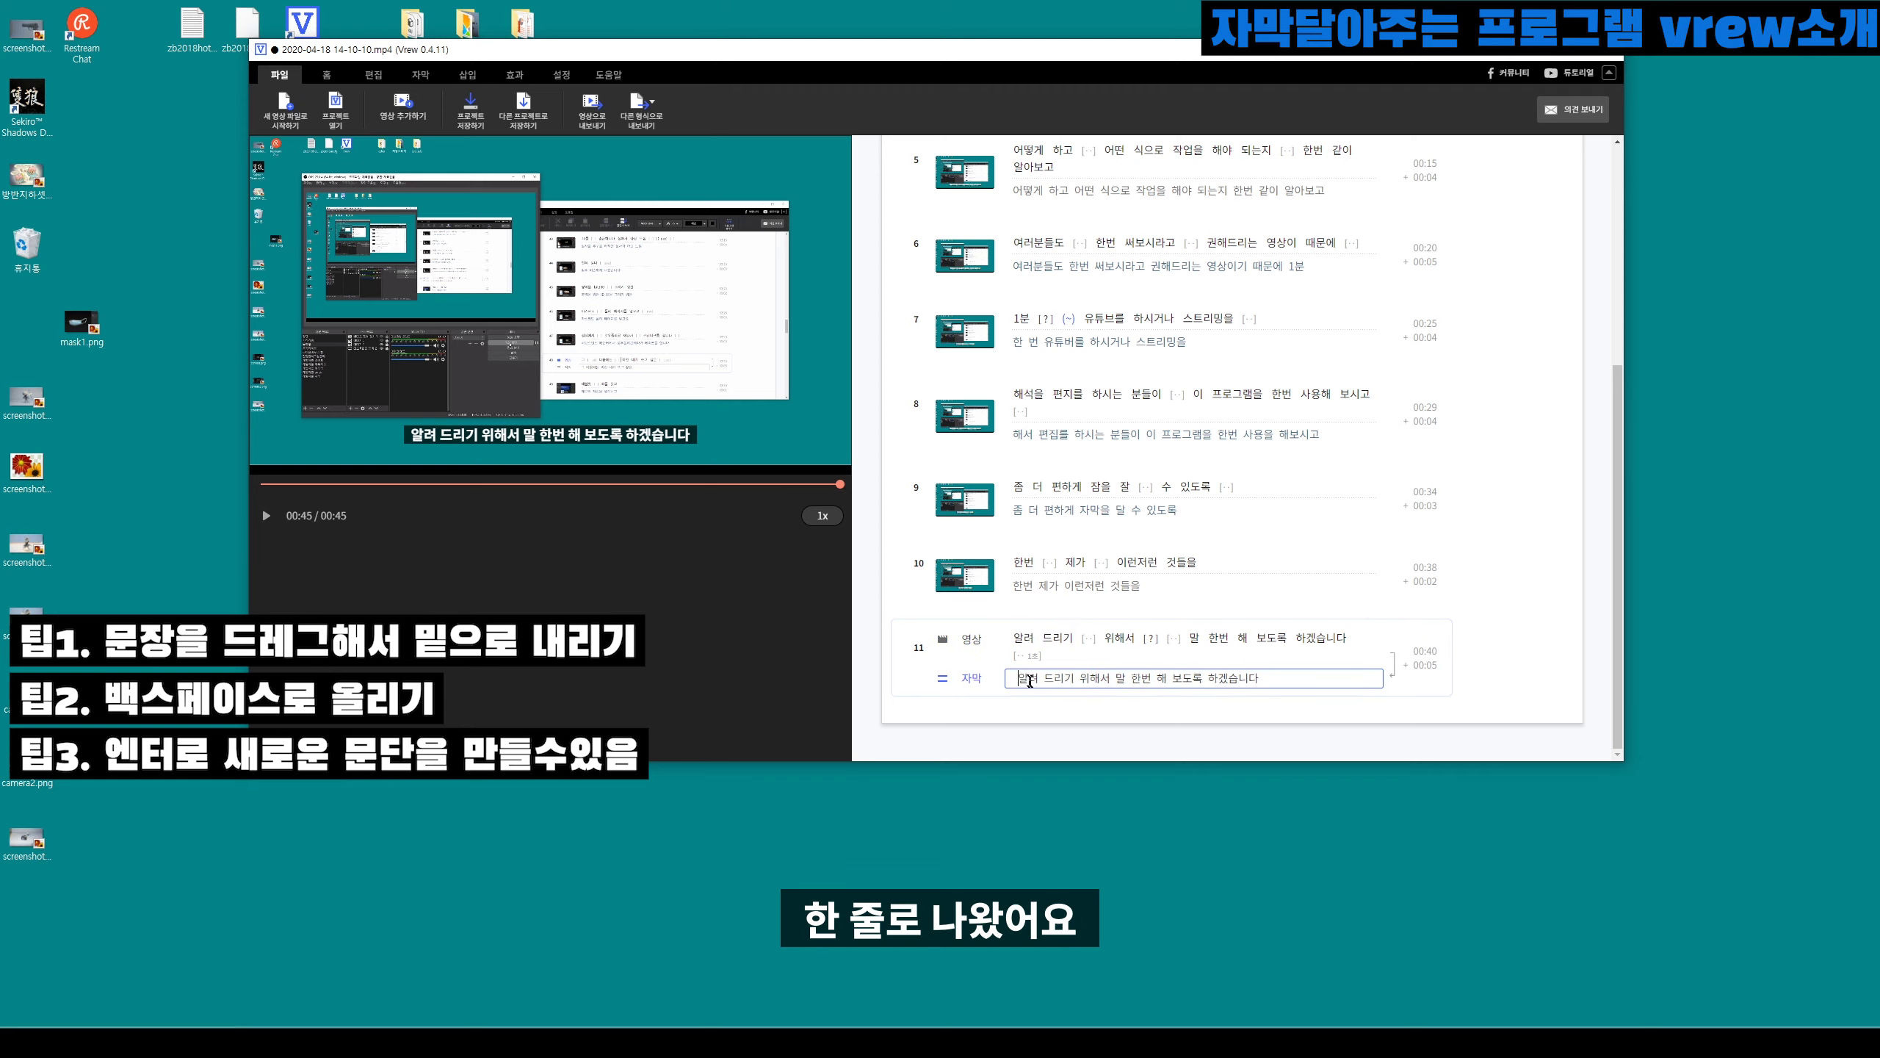
key(Delete)
click(1039, 679)
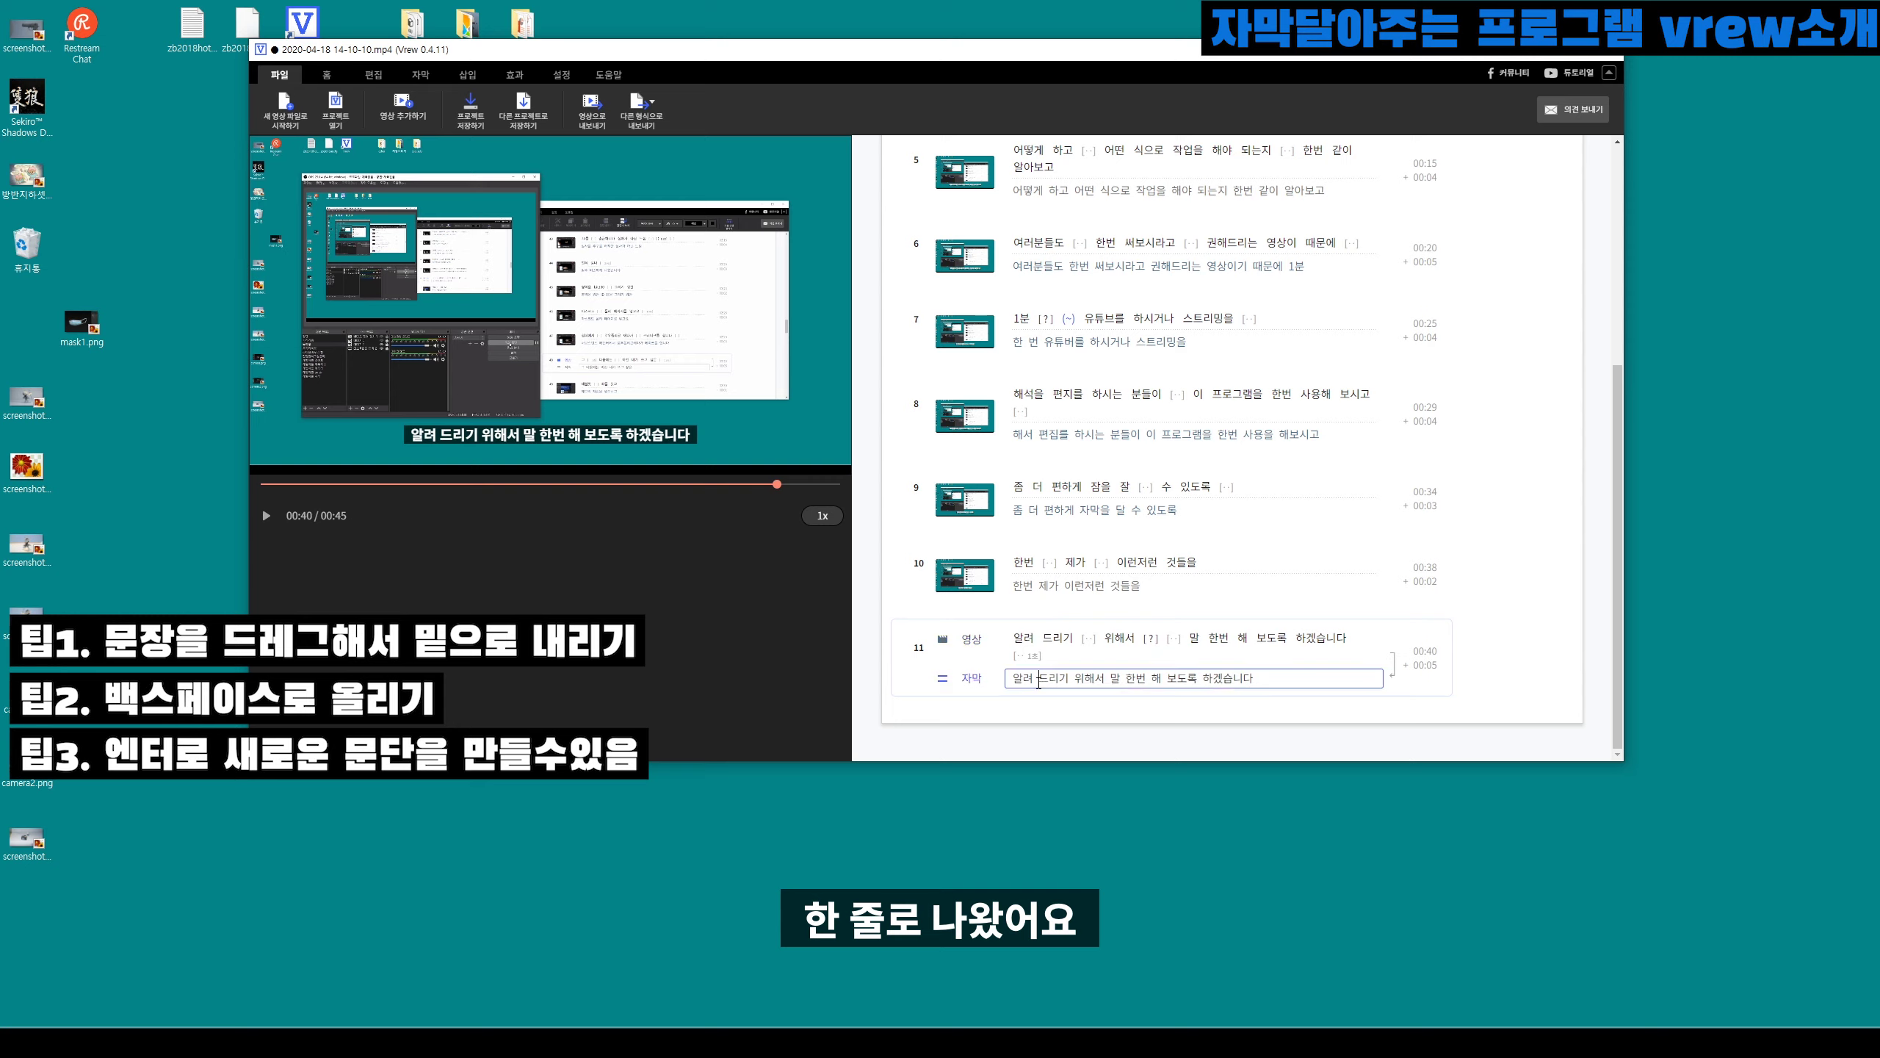
key(Delete)
key(Tab)
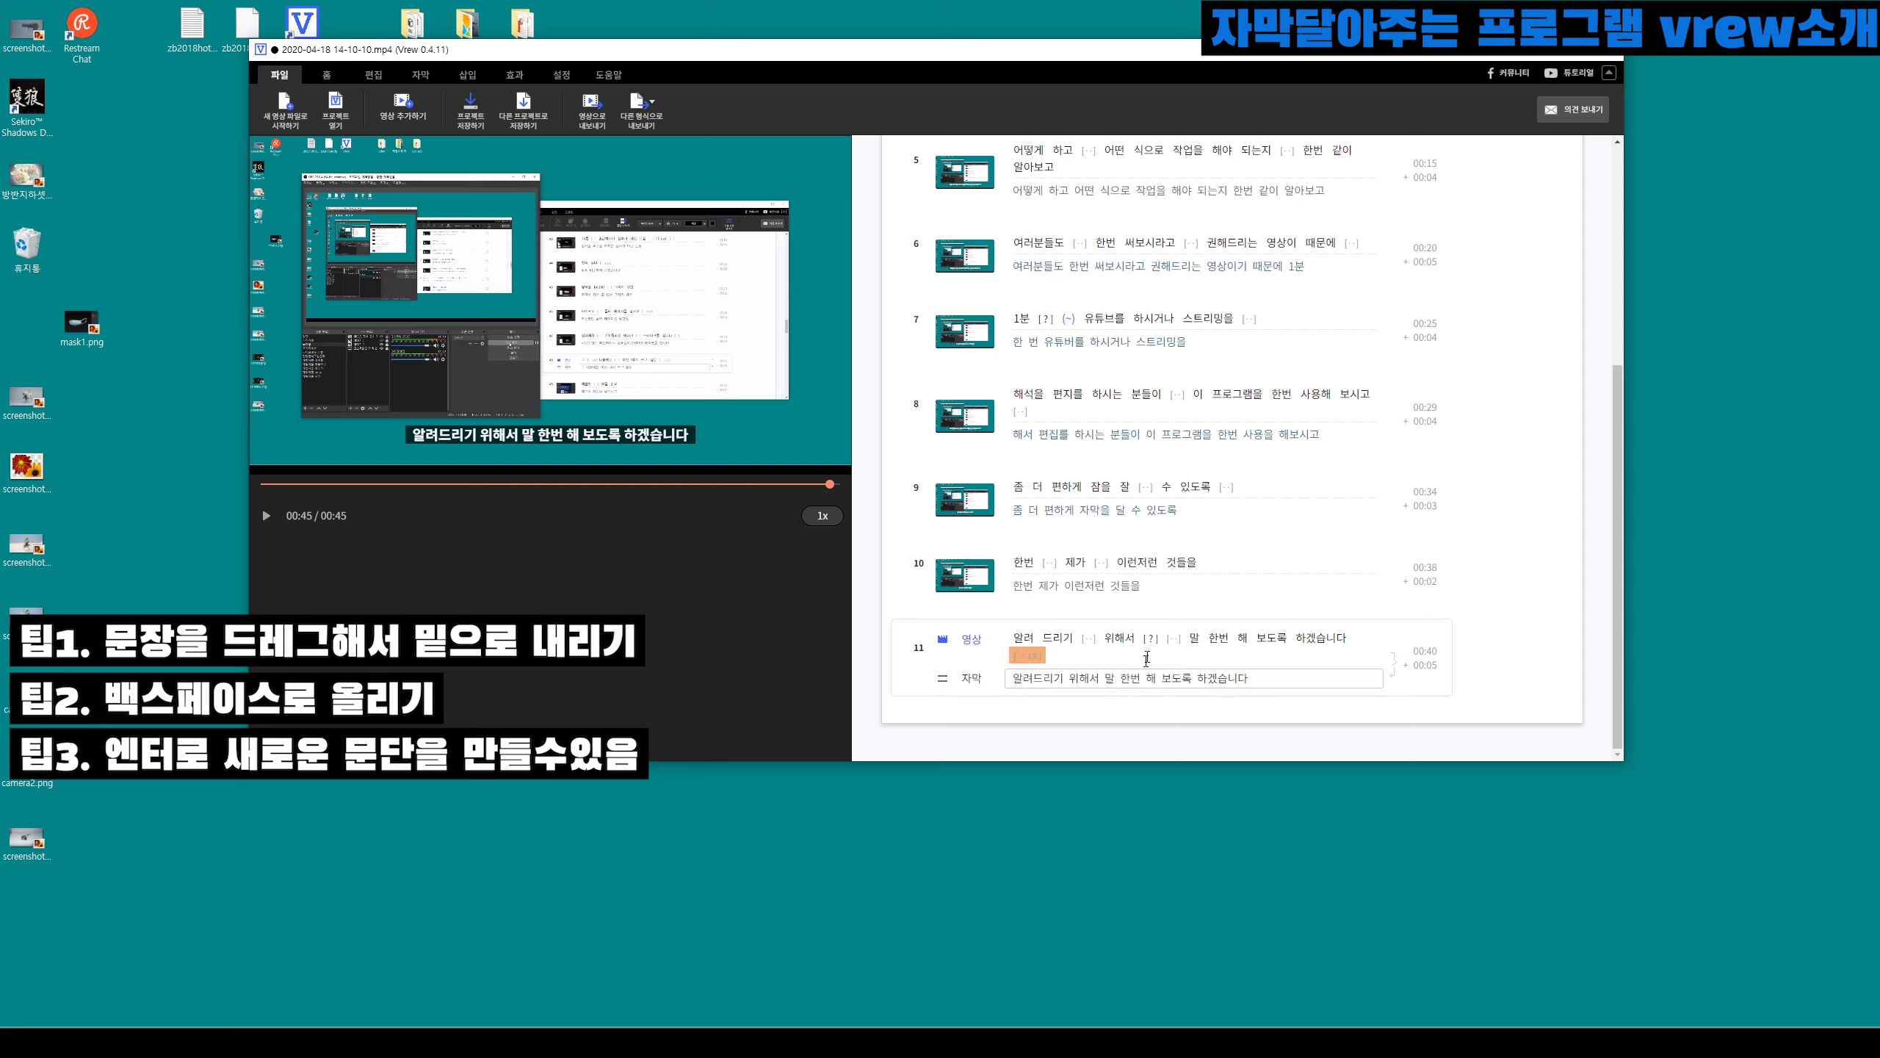
Step: Split row 11 after [?] into a new row and delete the stray 말 from row 11
click(1171, 640)
key(Return)
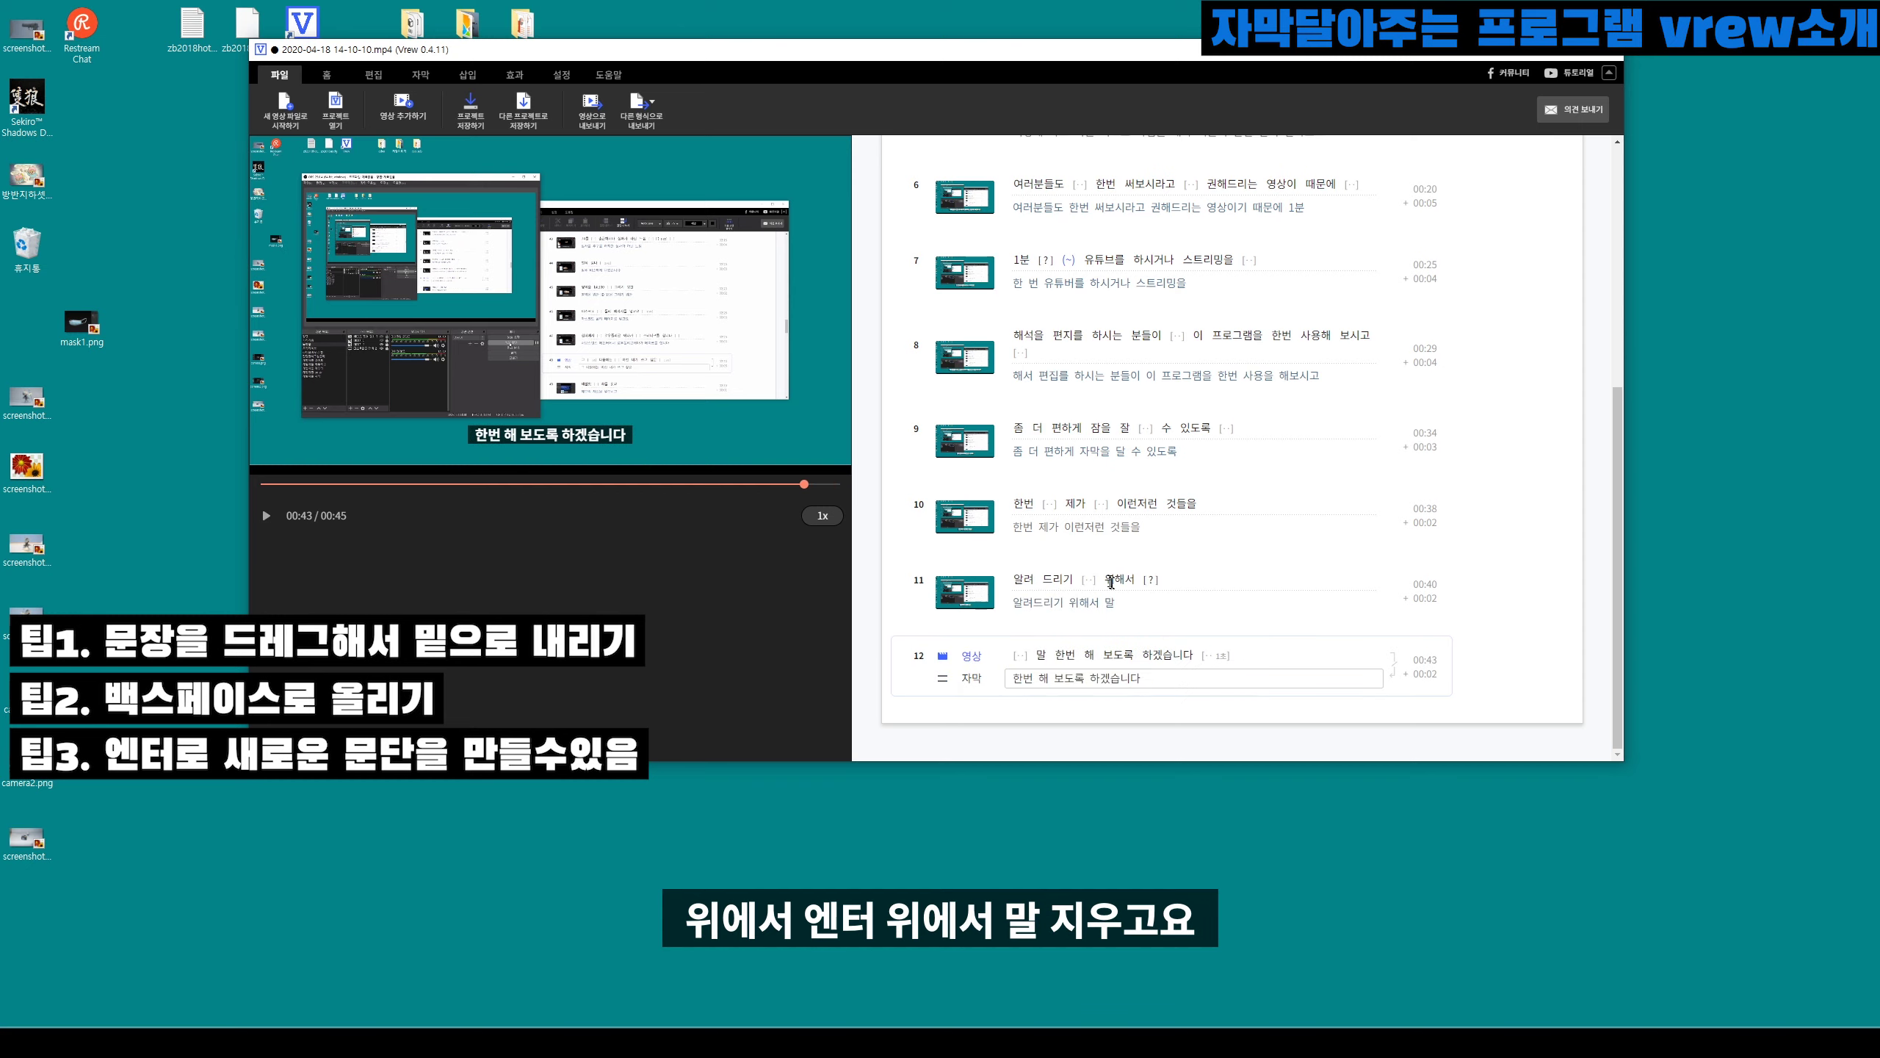
click(1112, 583)
double_click(1108, 602)
key(BackSpace)
Step: Reword row 12's subtitle to read 말 한 번 해 보도록 하겠습니다
click(1021, 675)
text(말을)
key(Escape)
key(space)
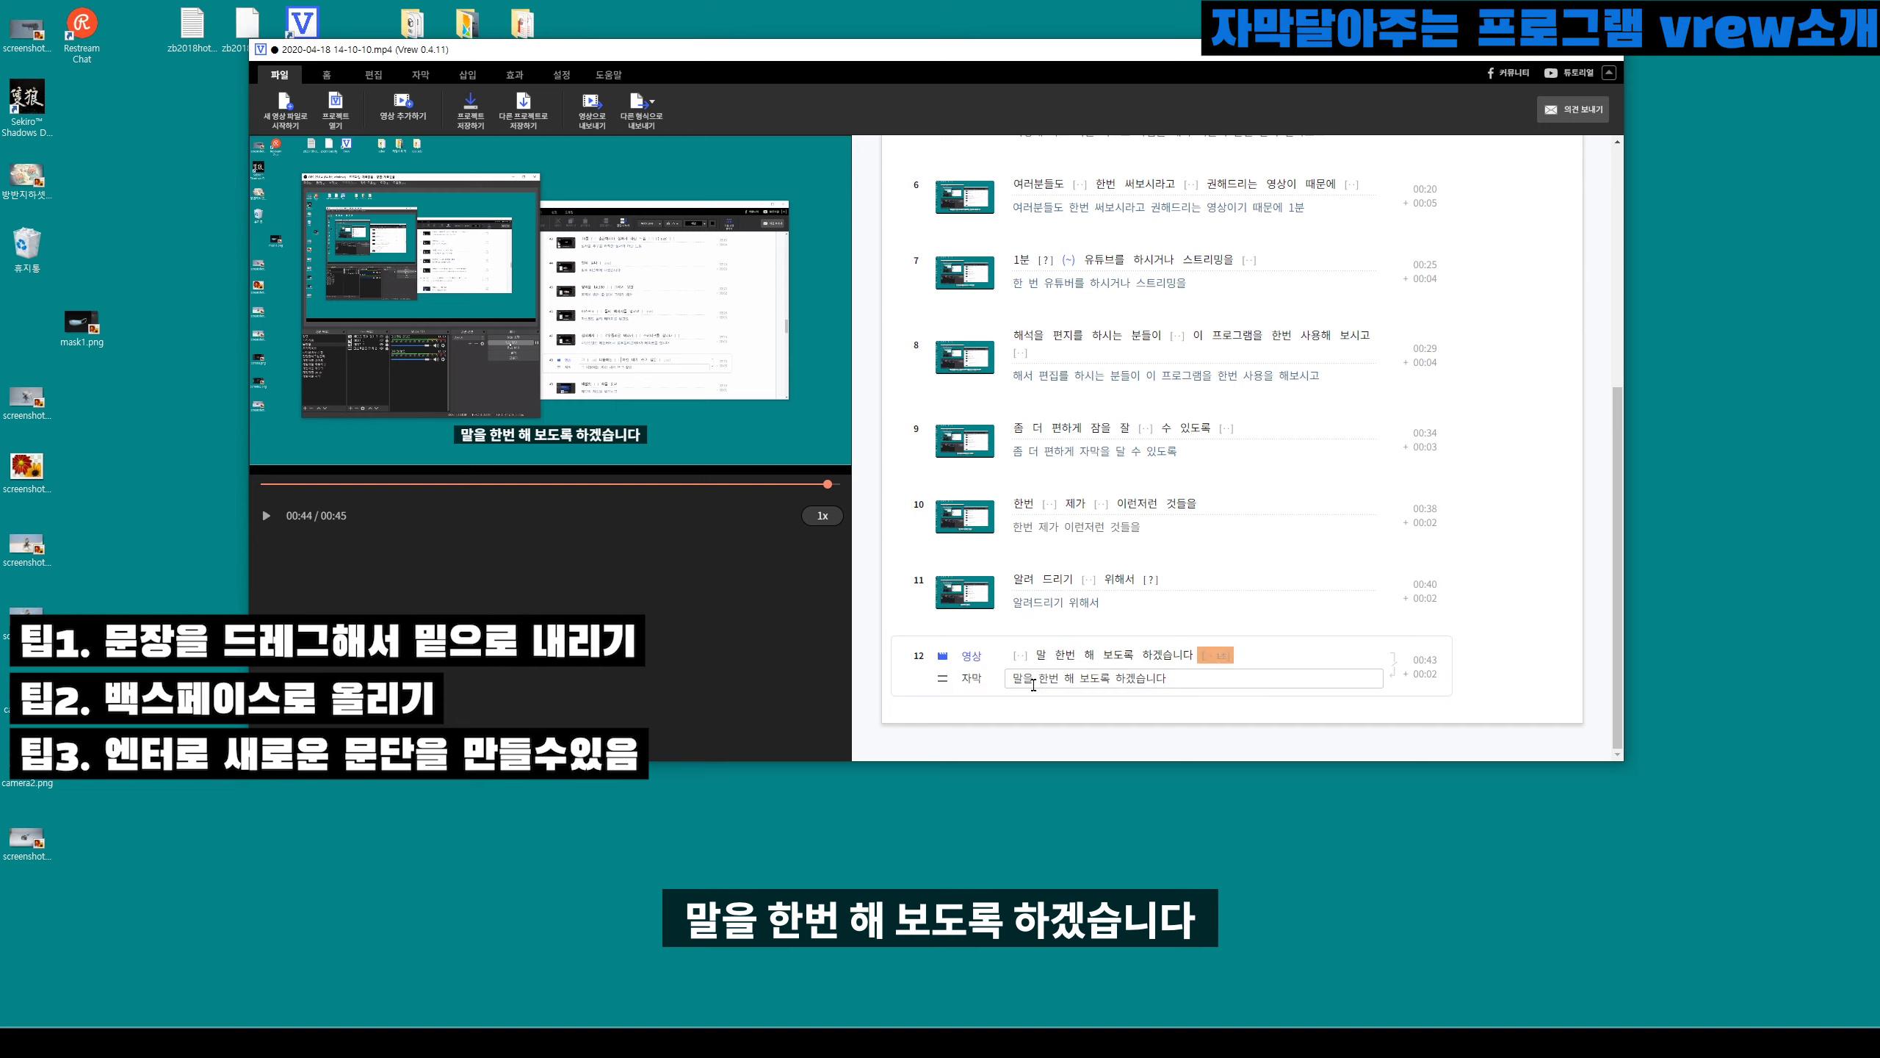
click(1034, 685)
key(ctrl+z)
key(Escape)
key(space)
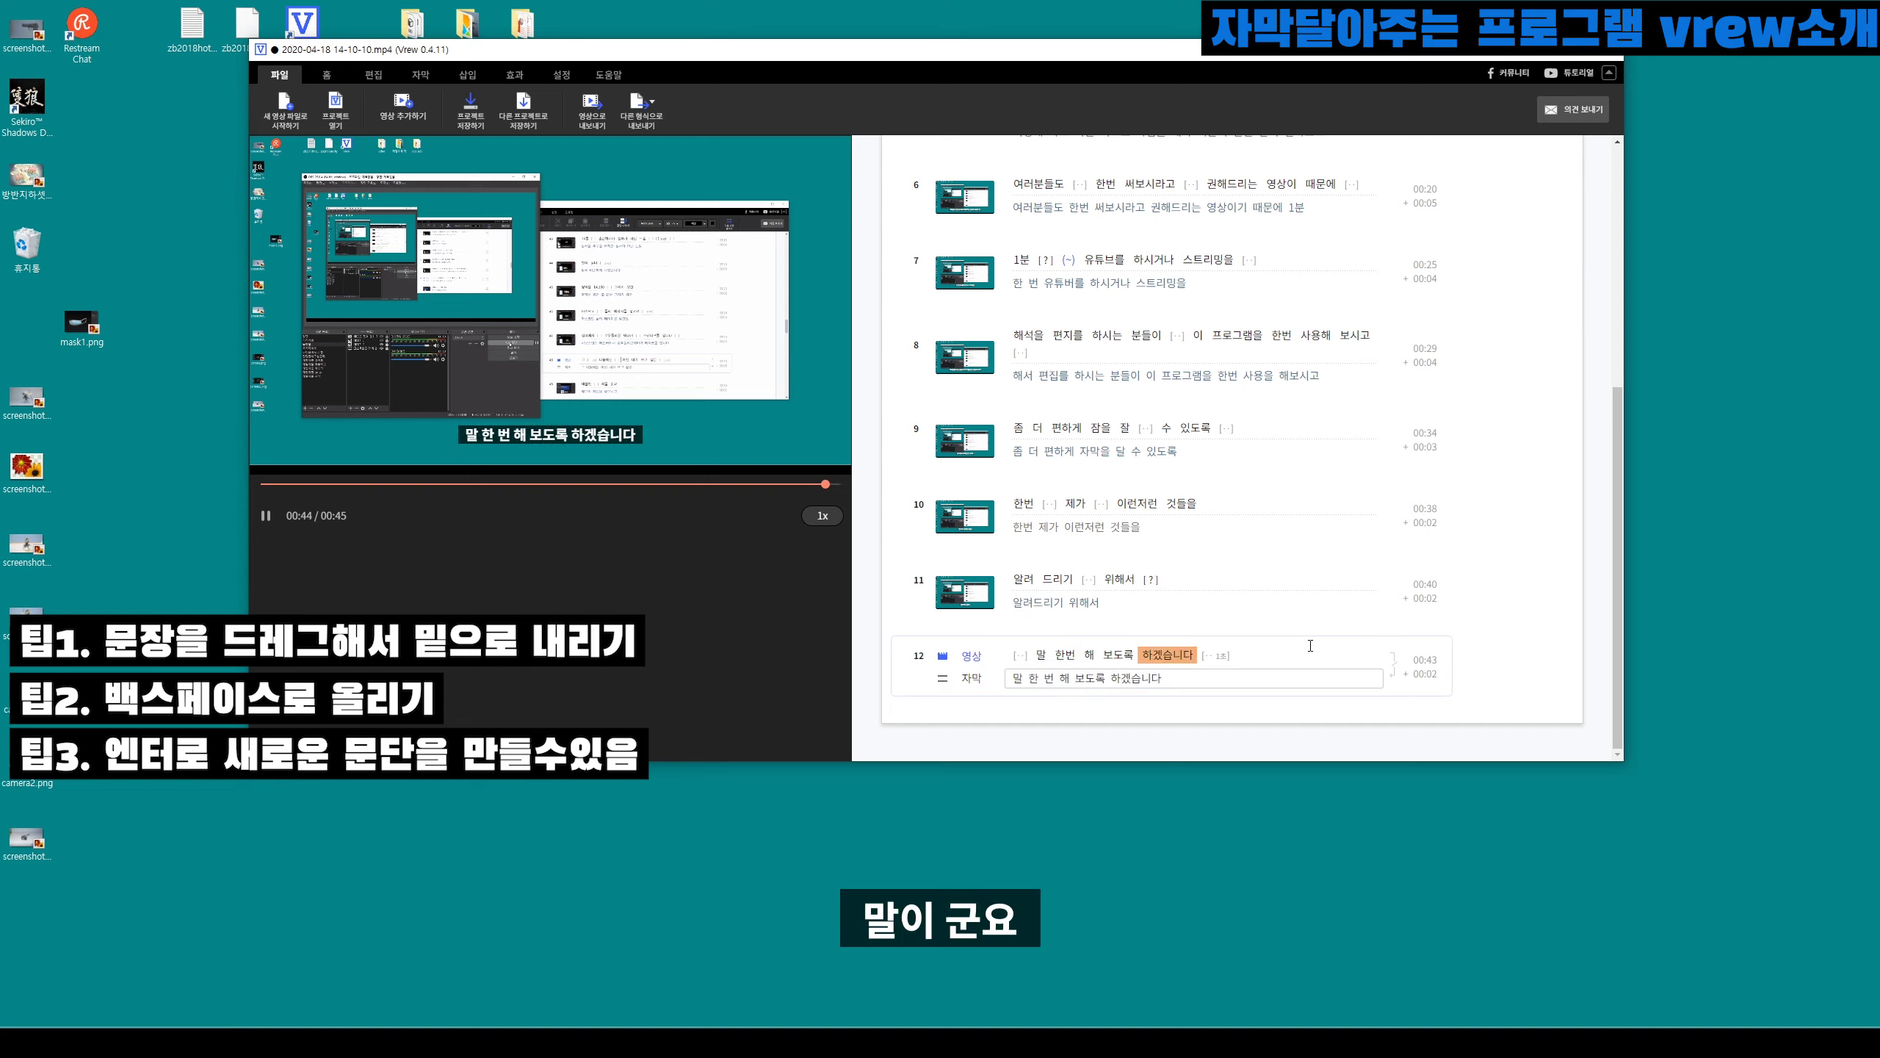
Step: Drag the 반대입니다 word chip from subtitle block 1 to the start of block 2
scroll(1151, 544, up, 5)
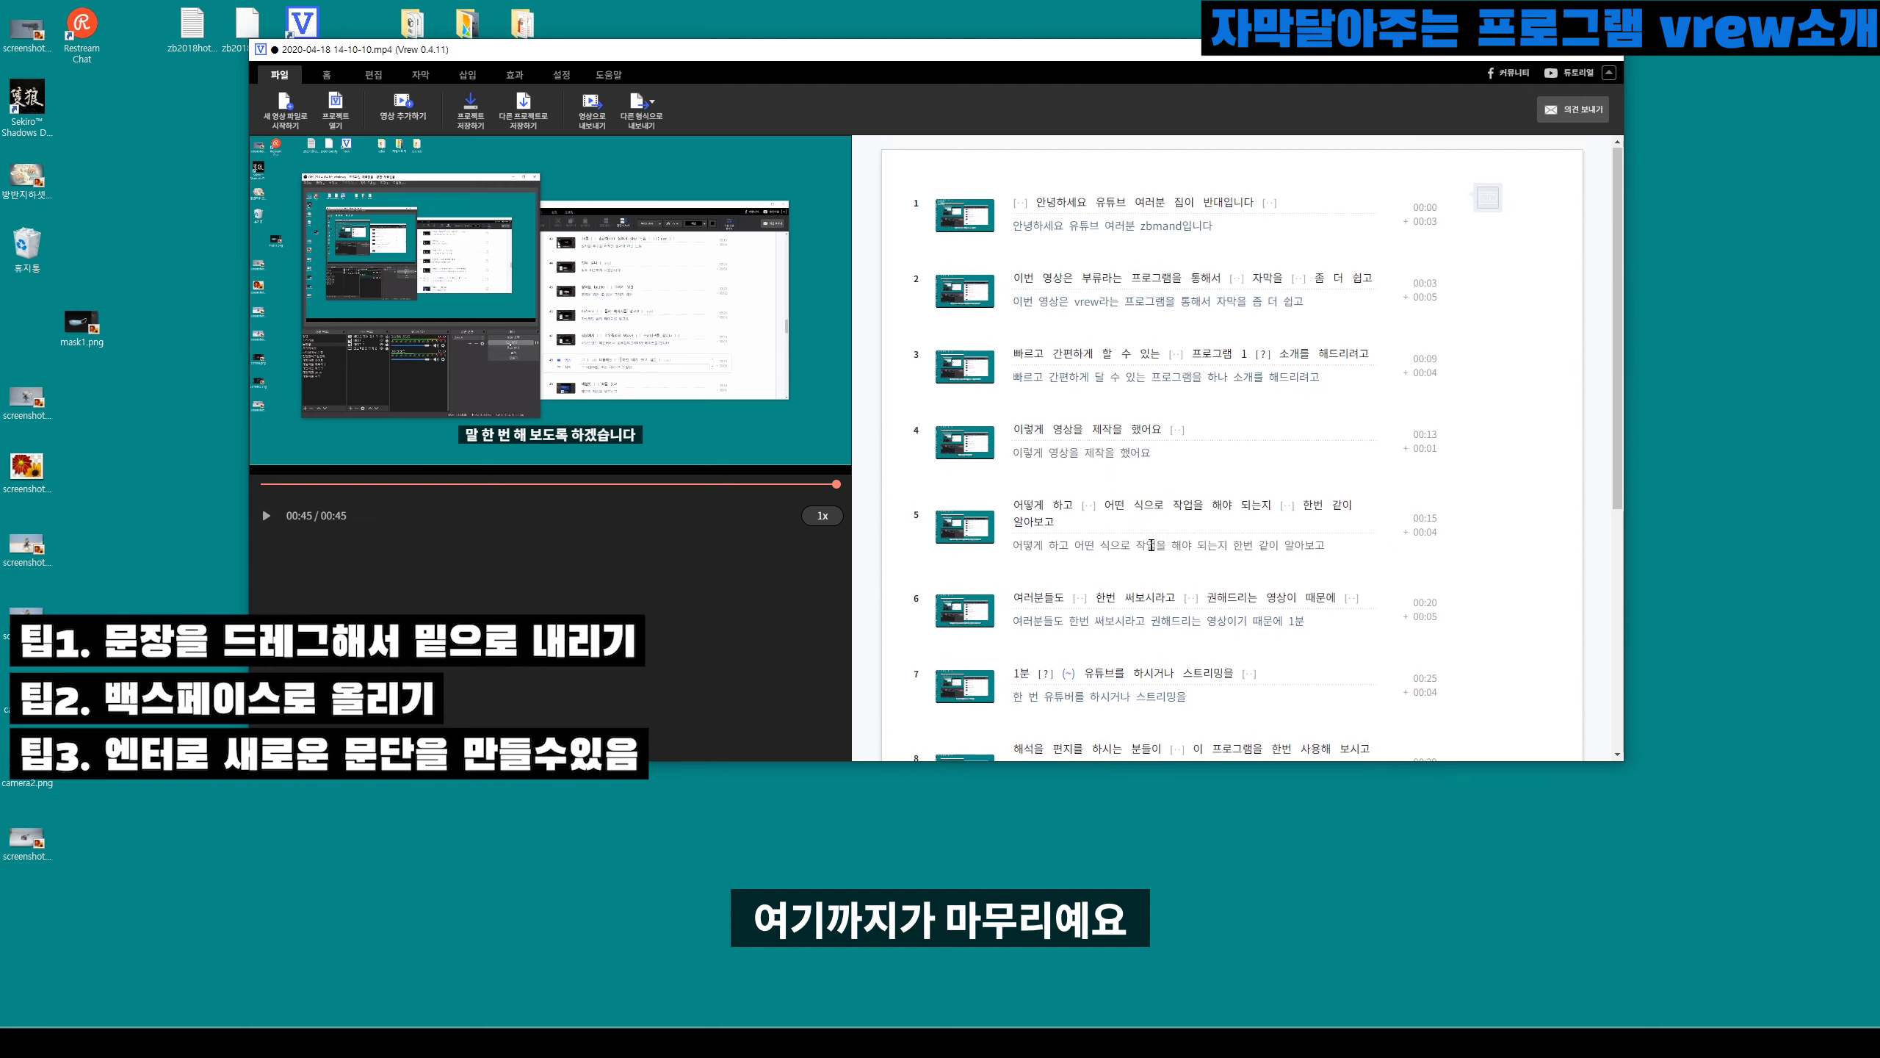
click(1205, 198)
key(Return)
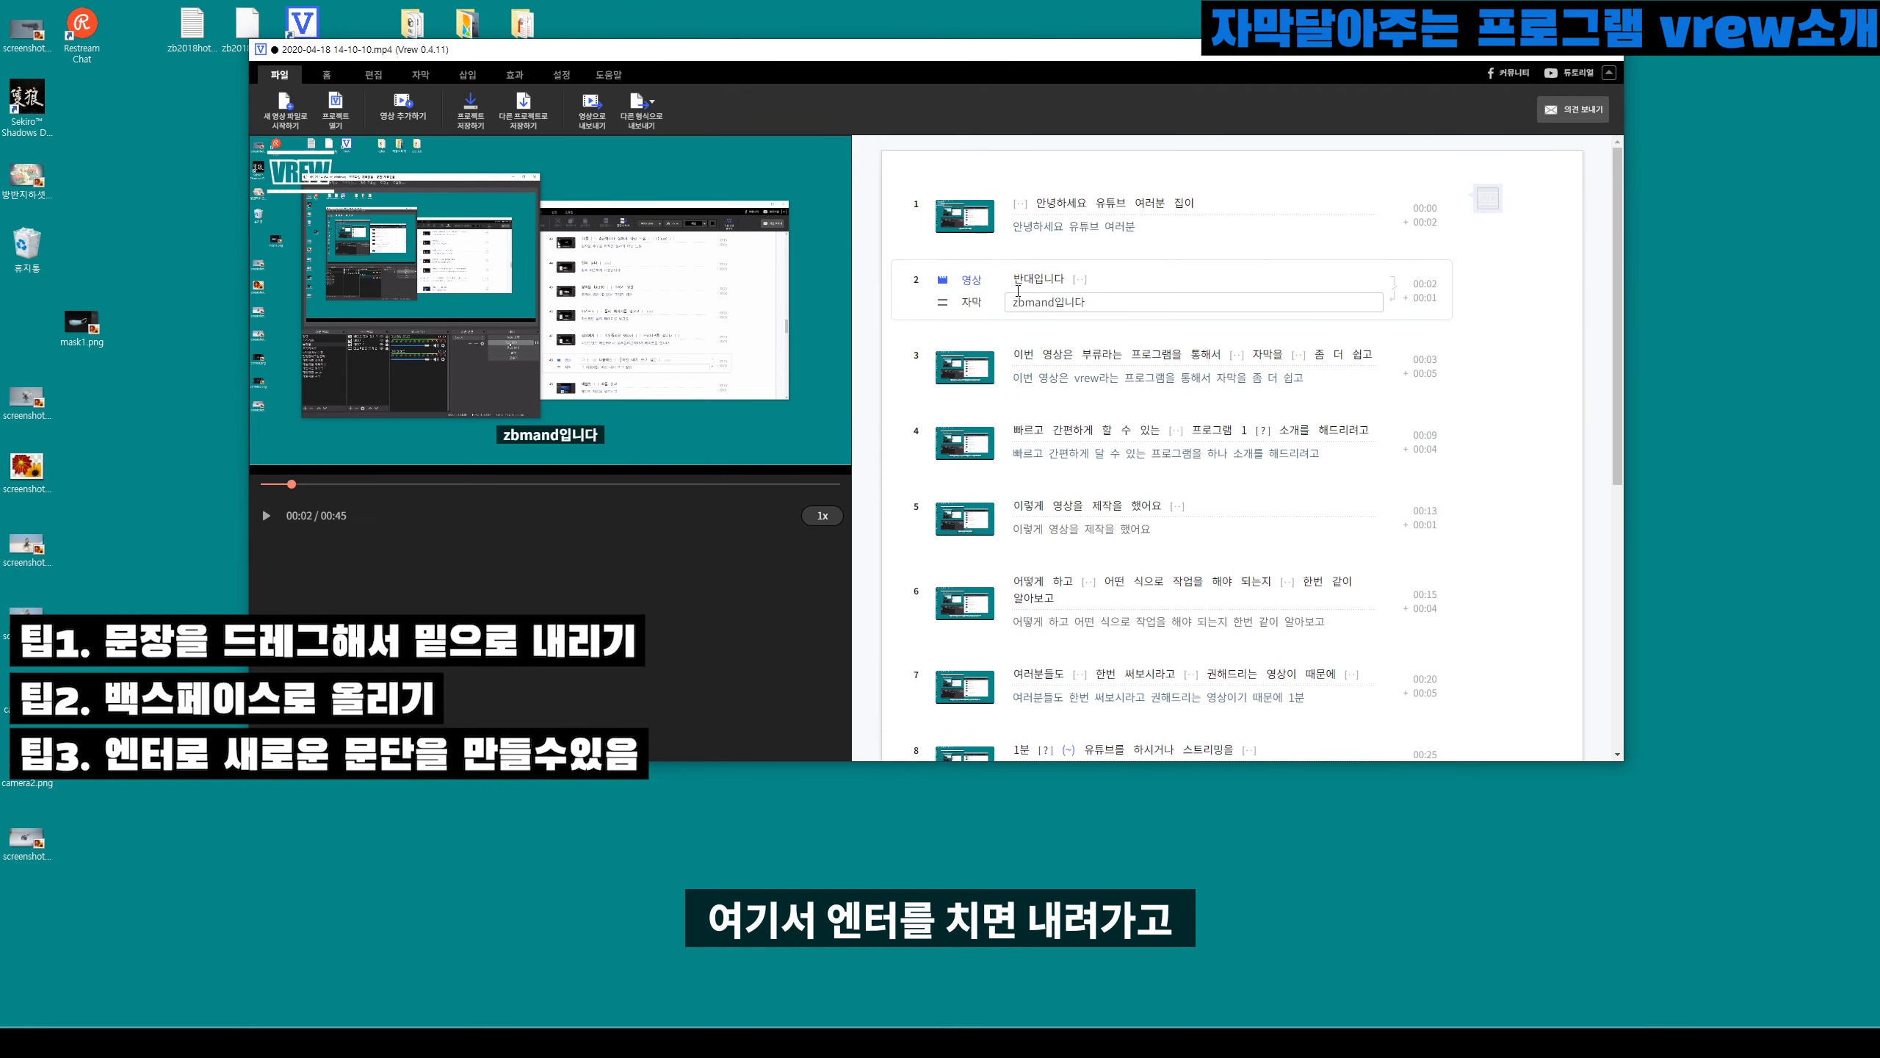
key(BackSpace)
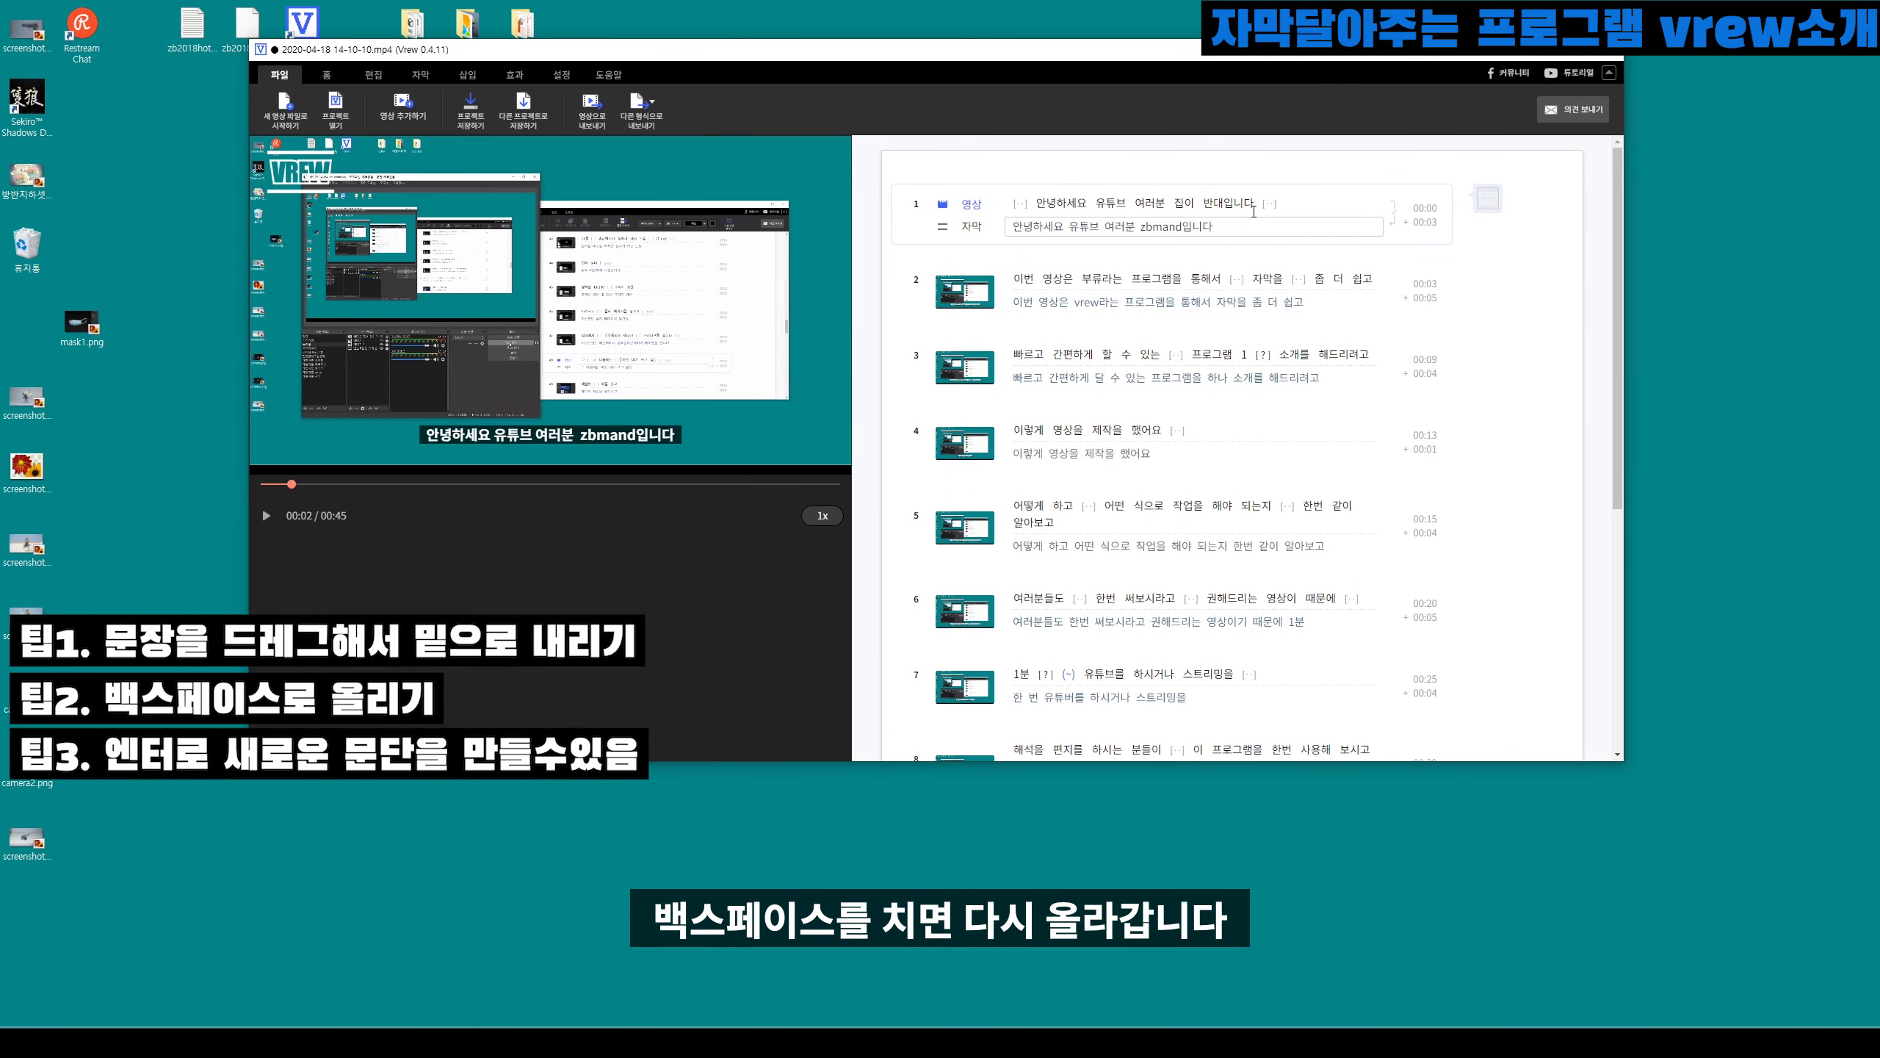
mouse_move(1205, 206)
mouse_down()
mouse_move(1277, 203)
mouse_move(1009, 277)
mouse_up()
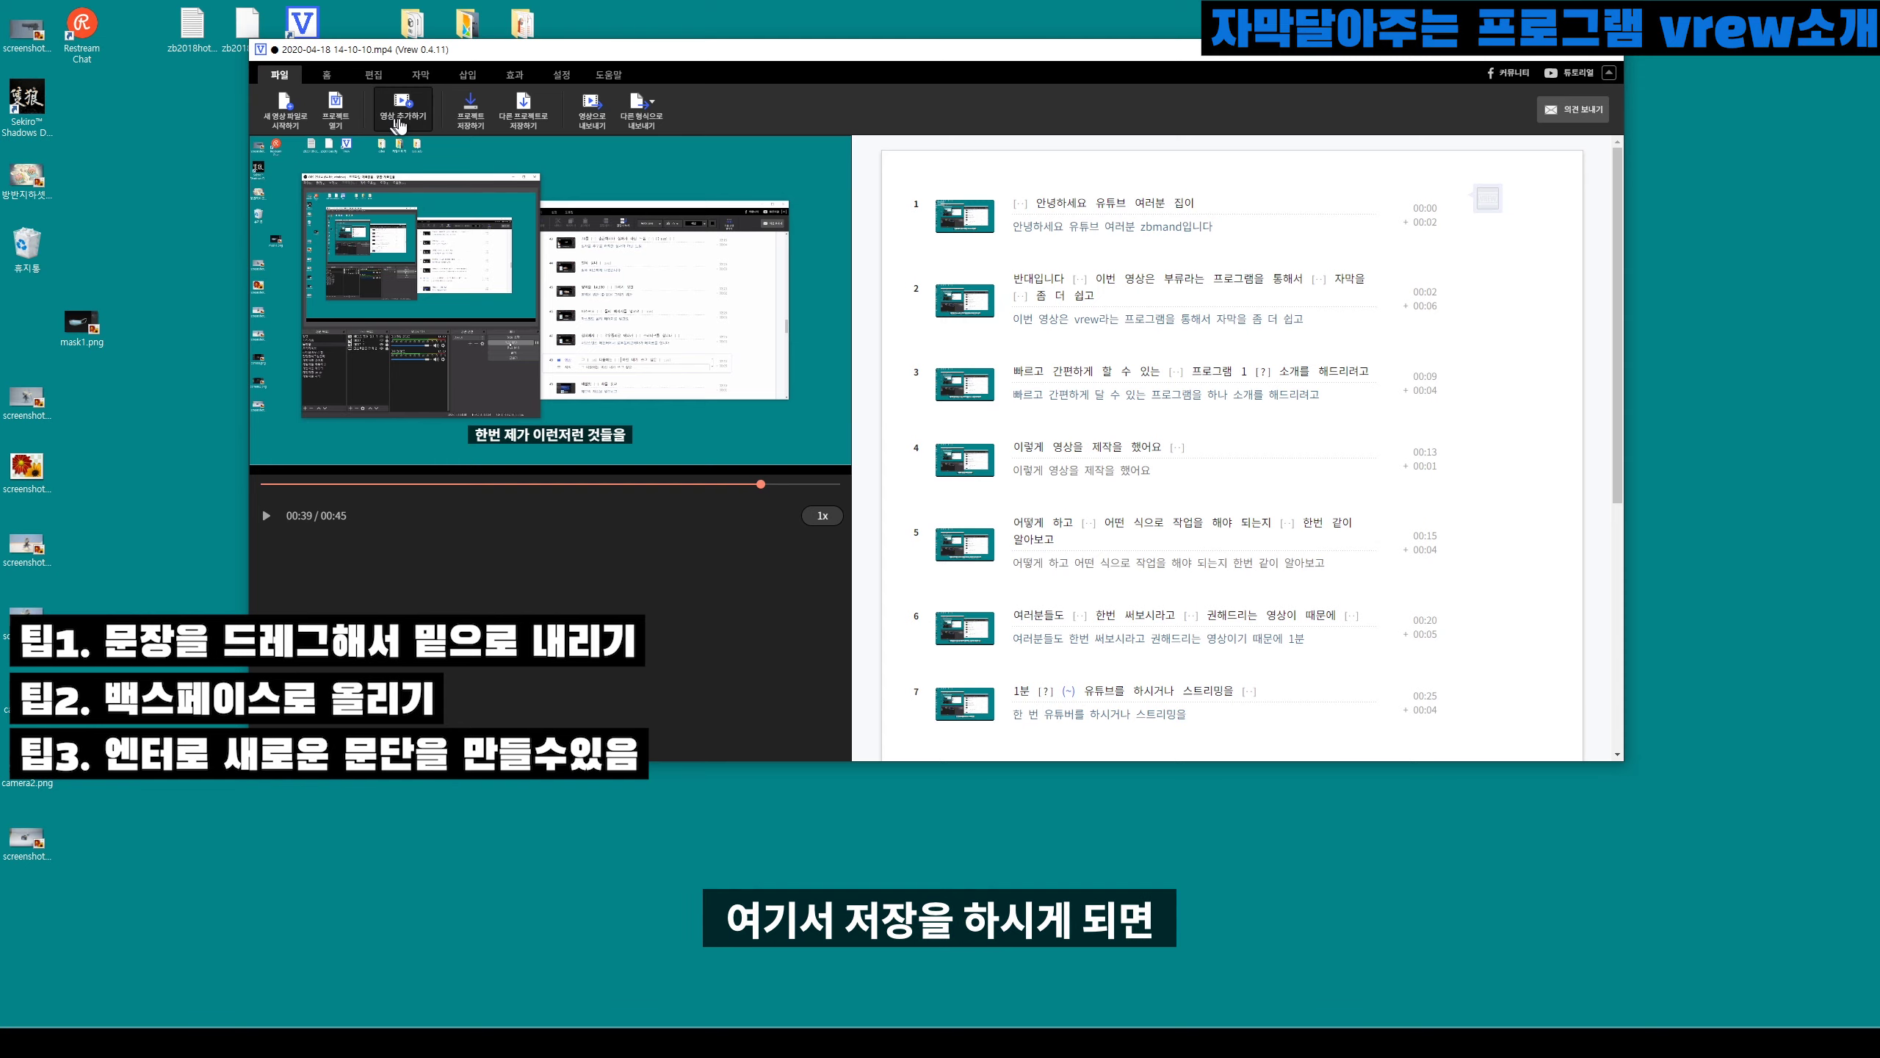
Step: Skip saving the project and set the video export resolution to QHD (2560 x 1440)
click(470, 111)
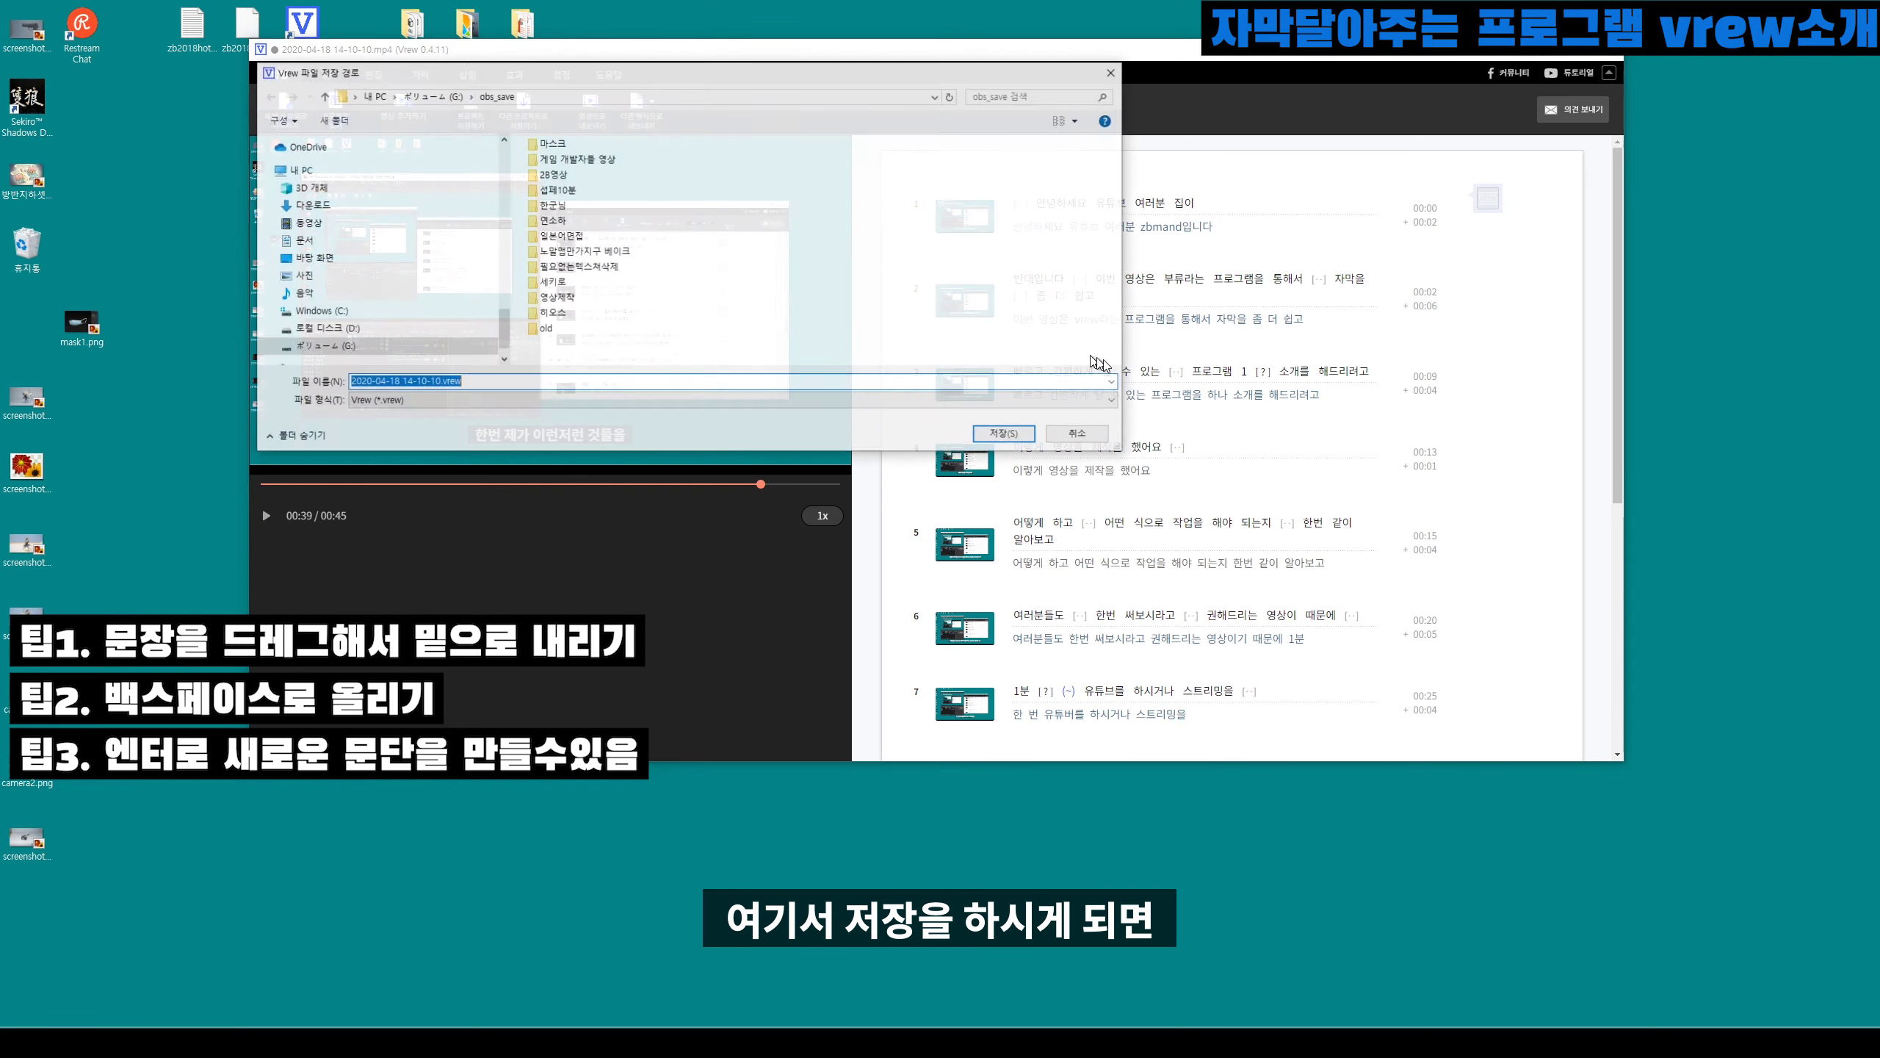
click(1077, 433)
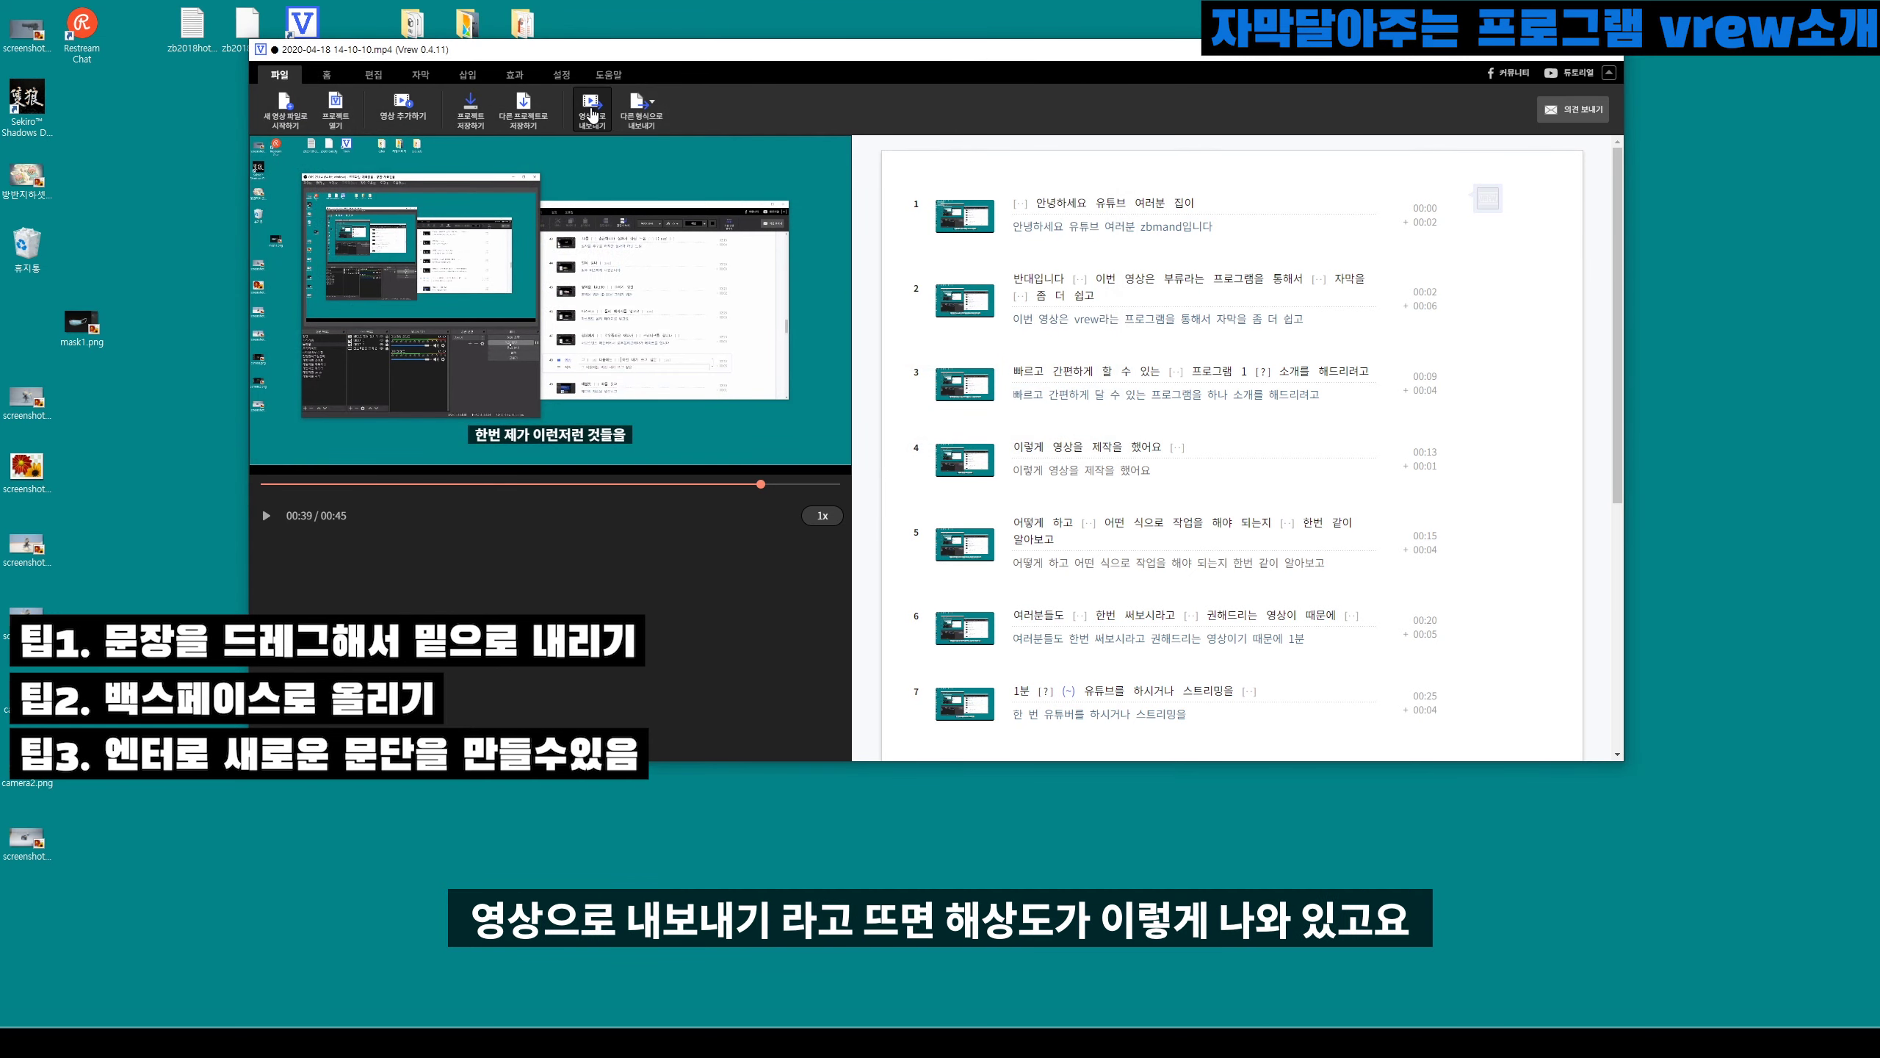
click(591, 111)
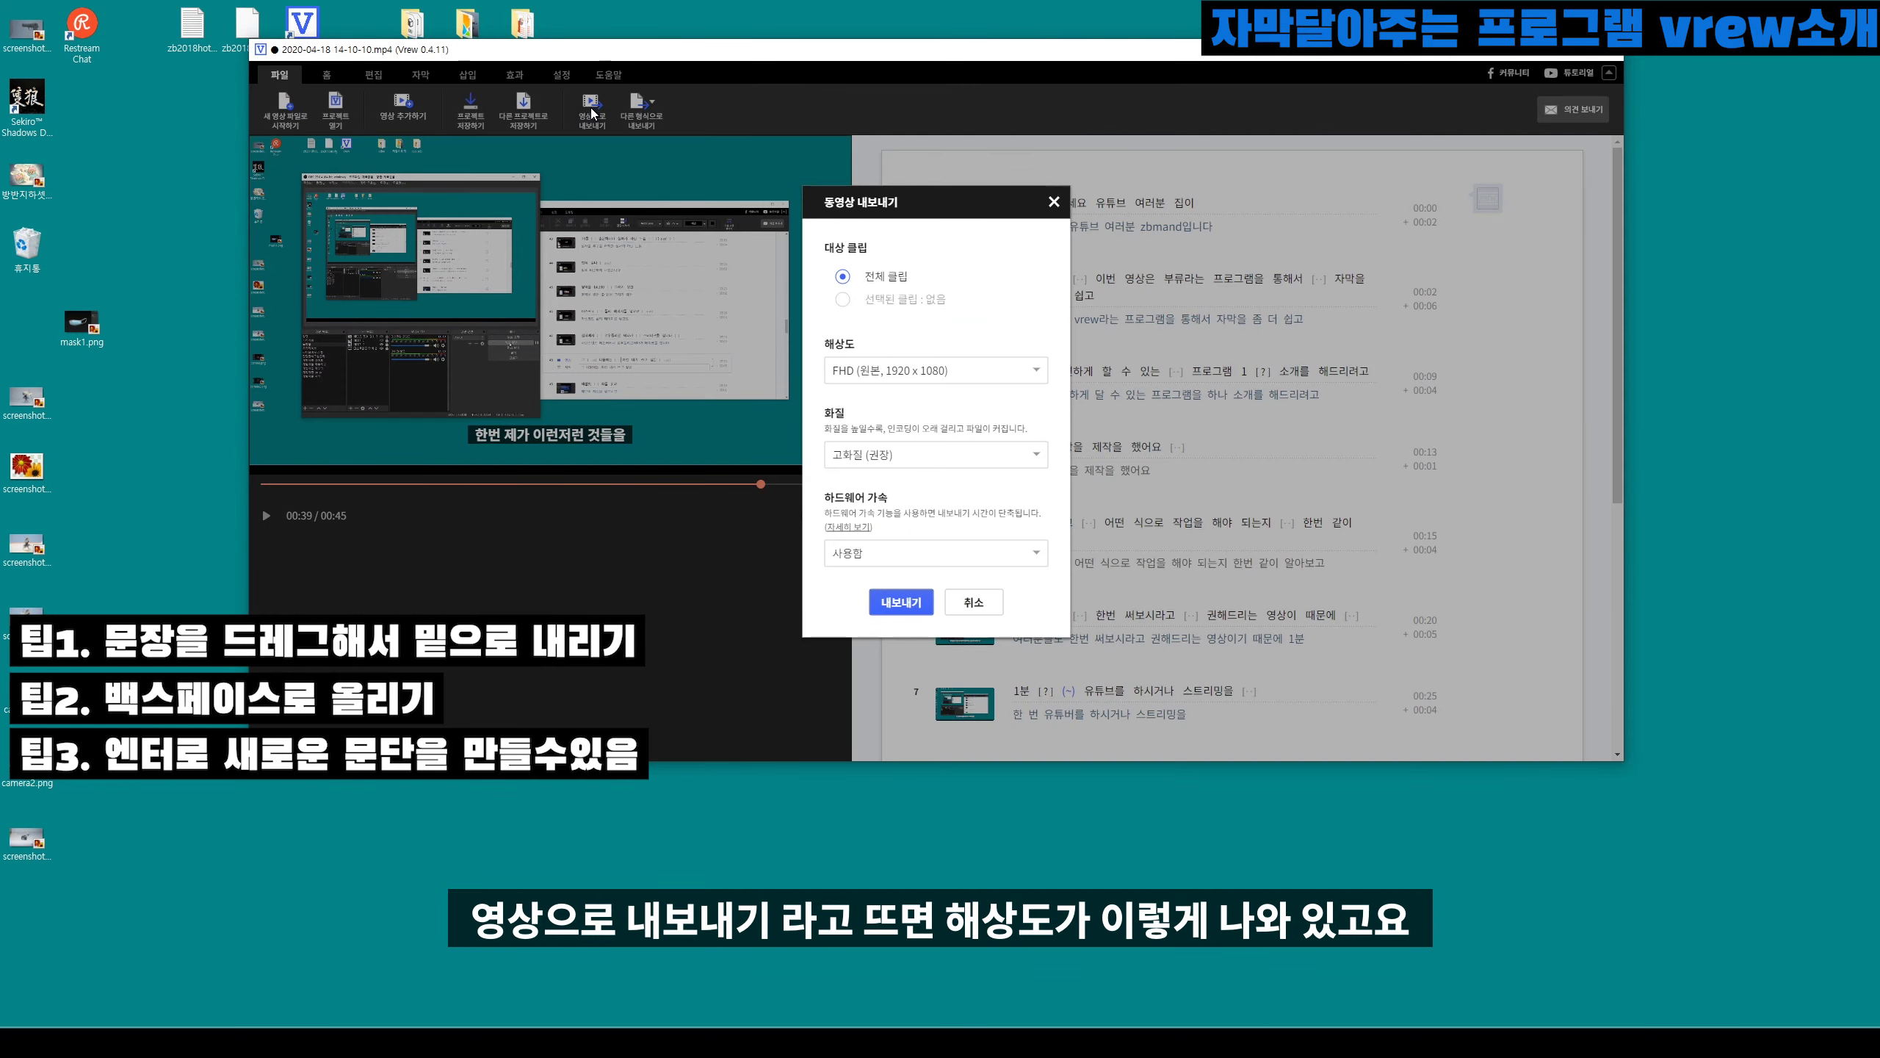
click(955, 373)
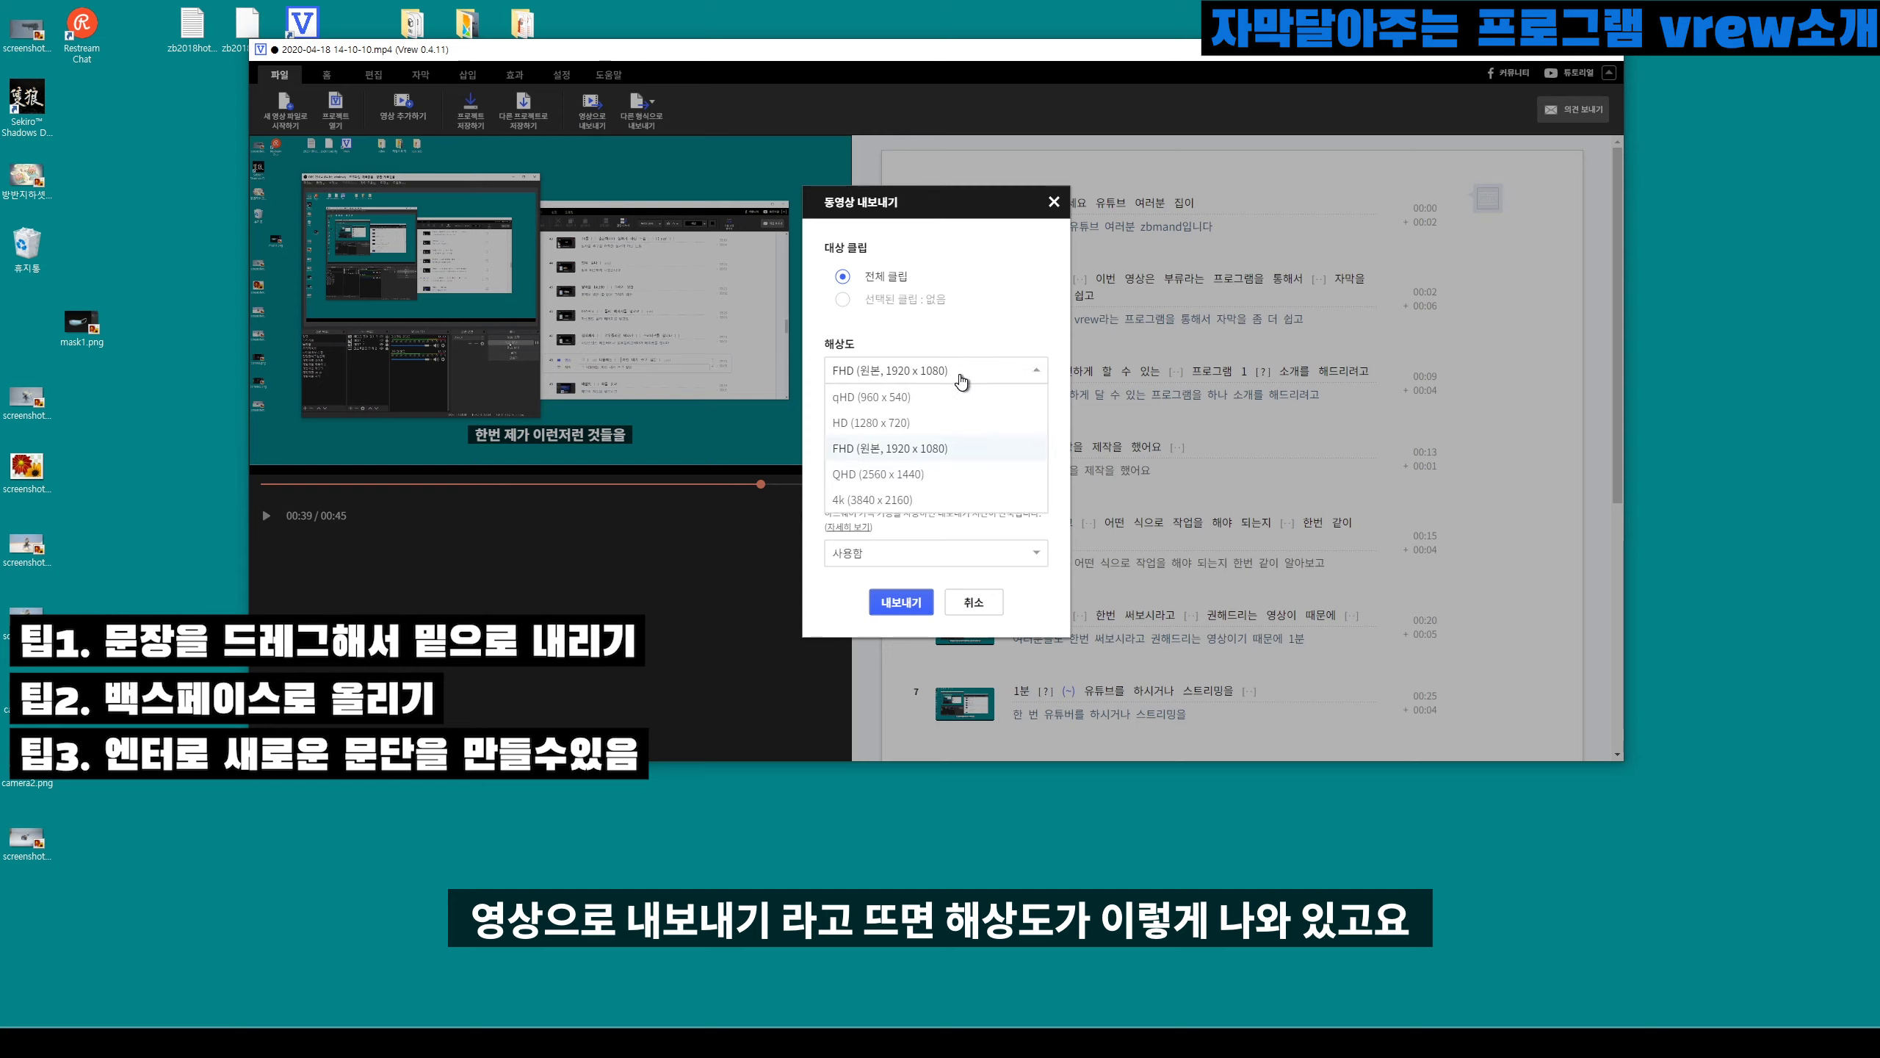
click(929, 474)
click(913, 378)
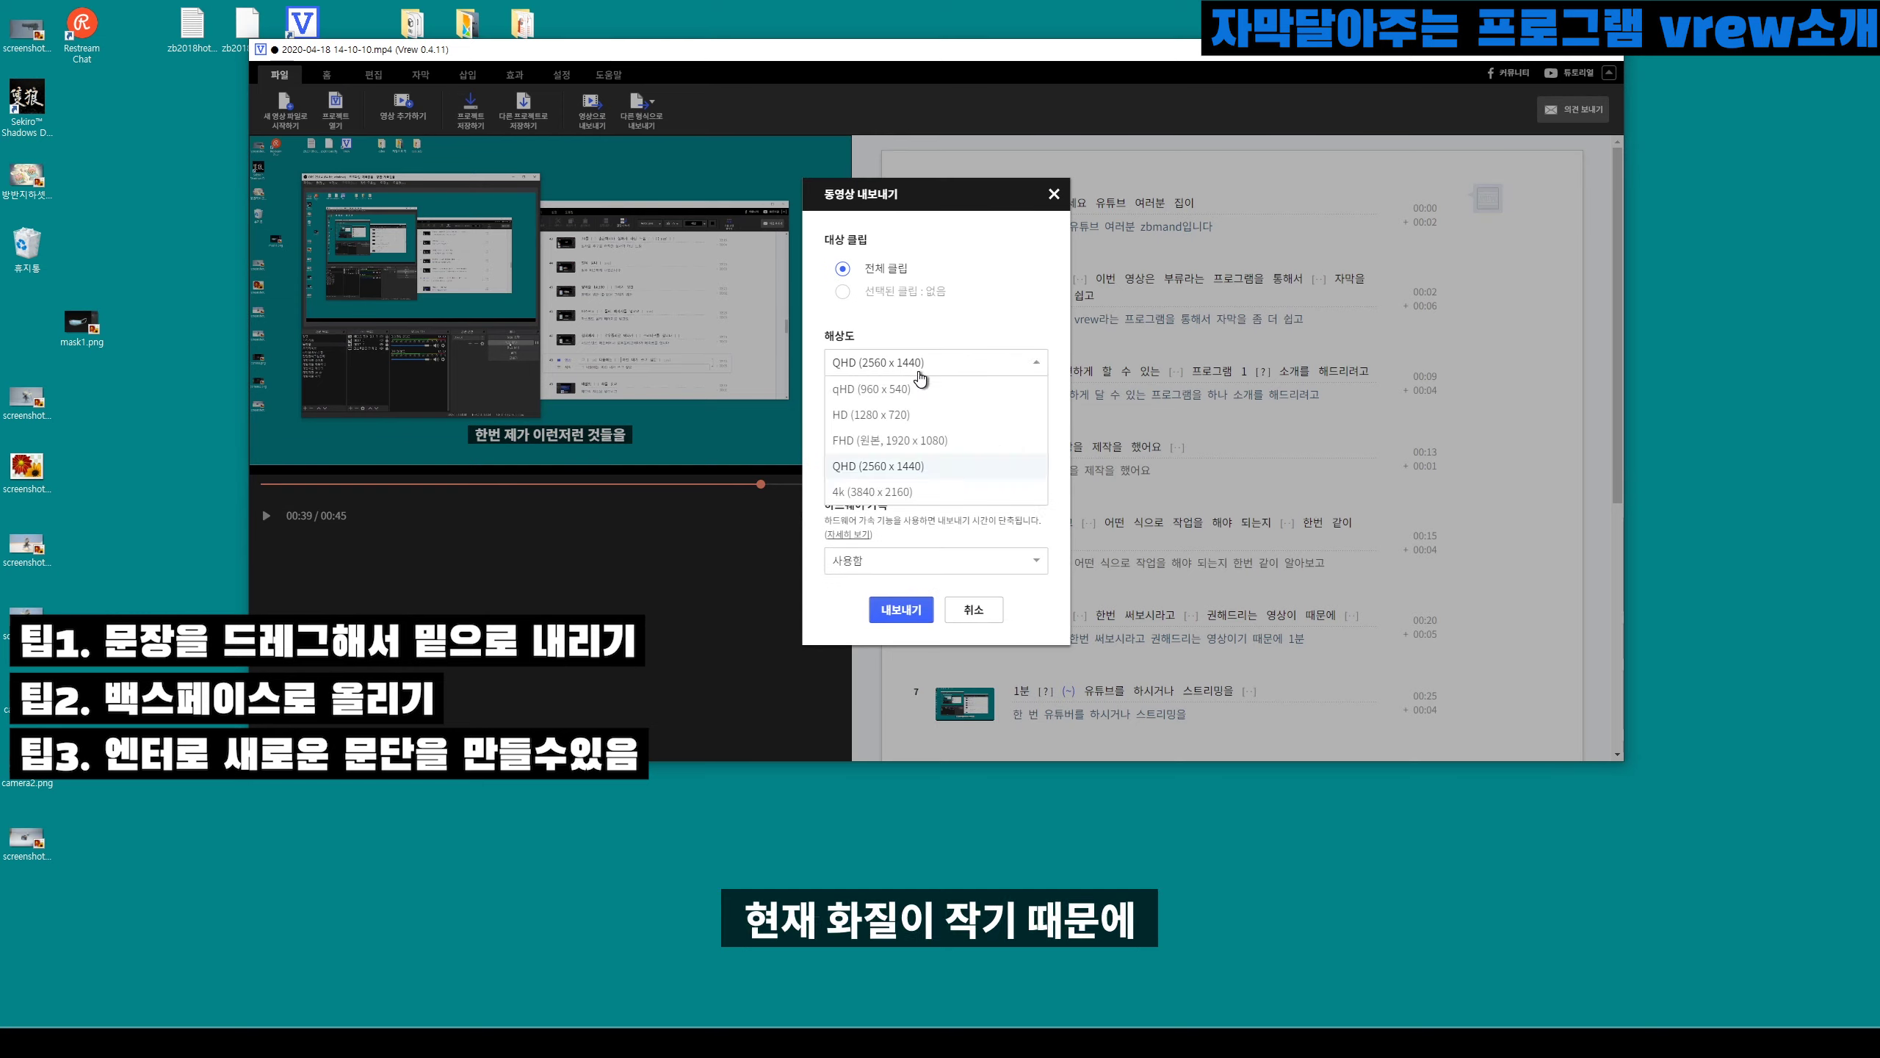
click(938, 474)
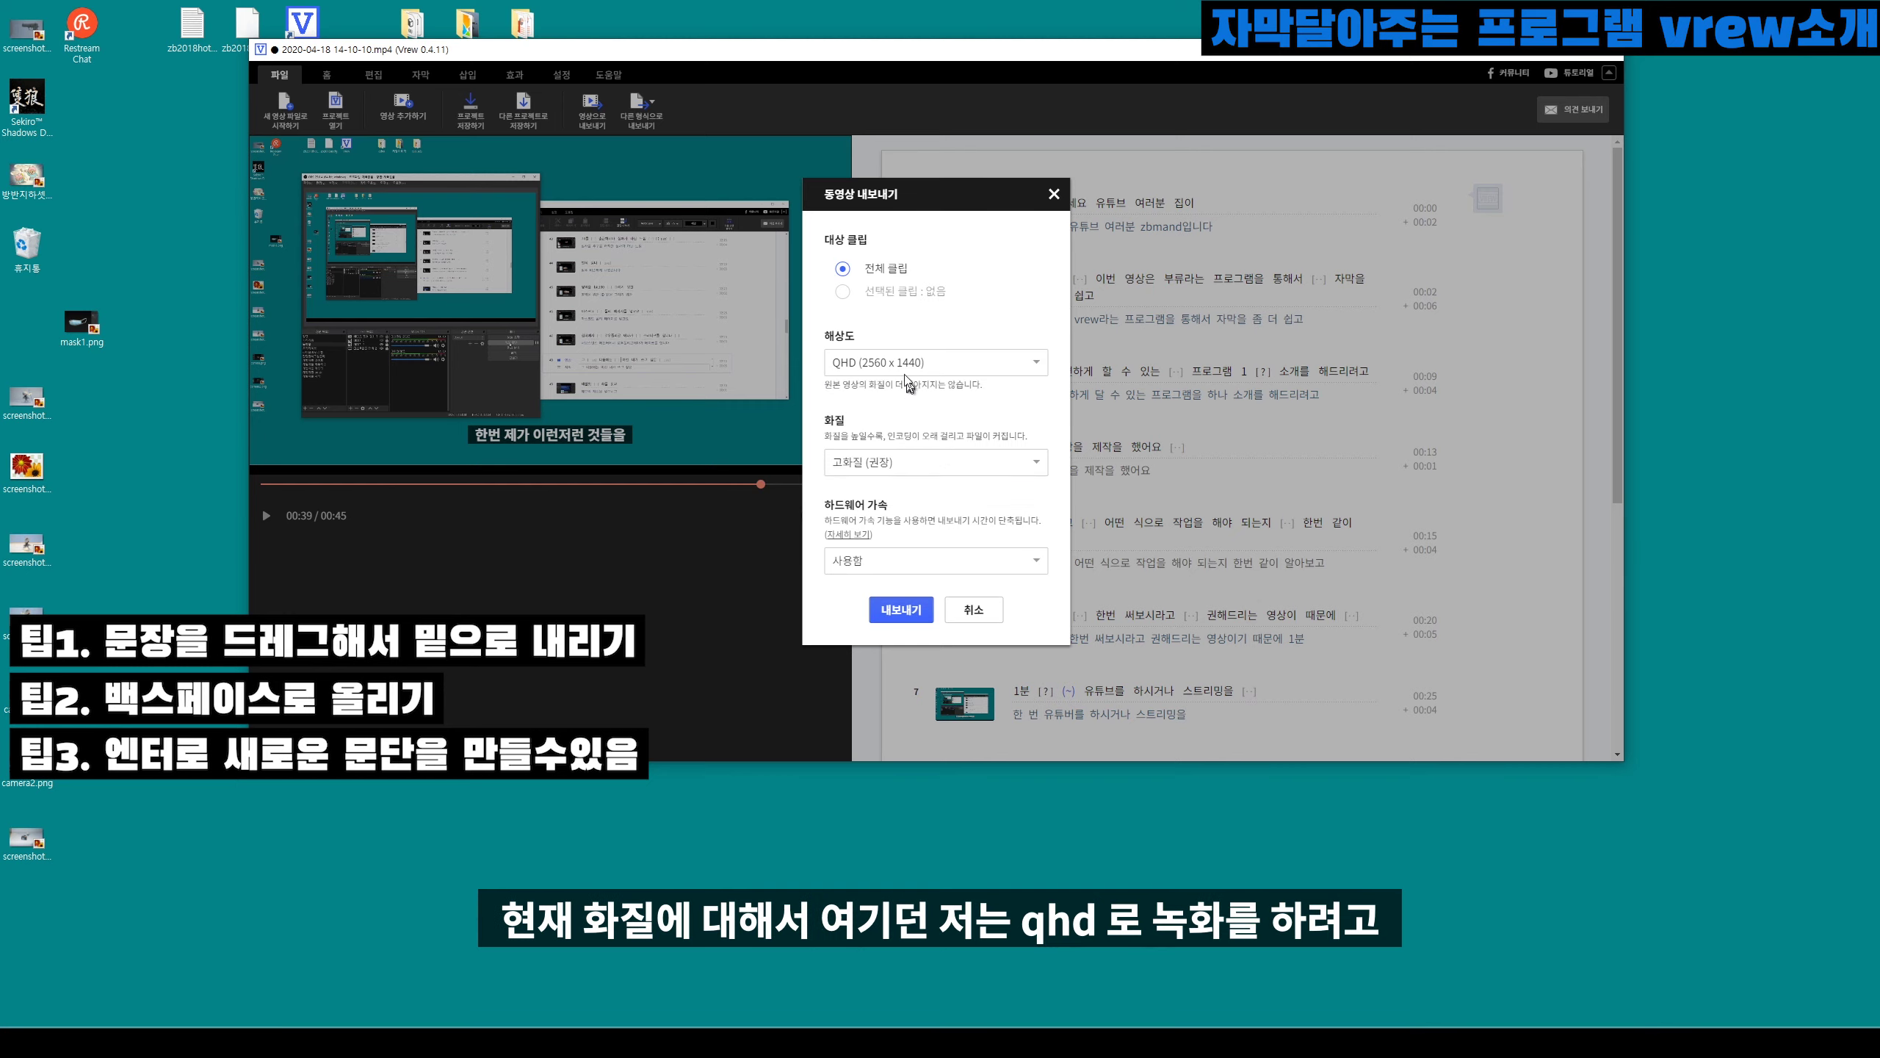
click(873, 374)
click(873, 374)
click(904, 611)
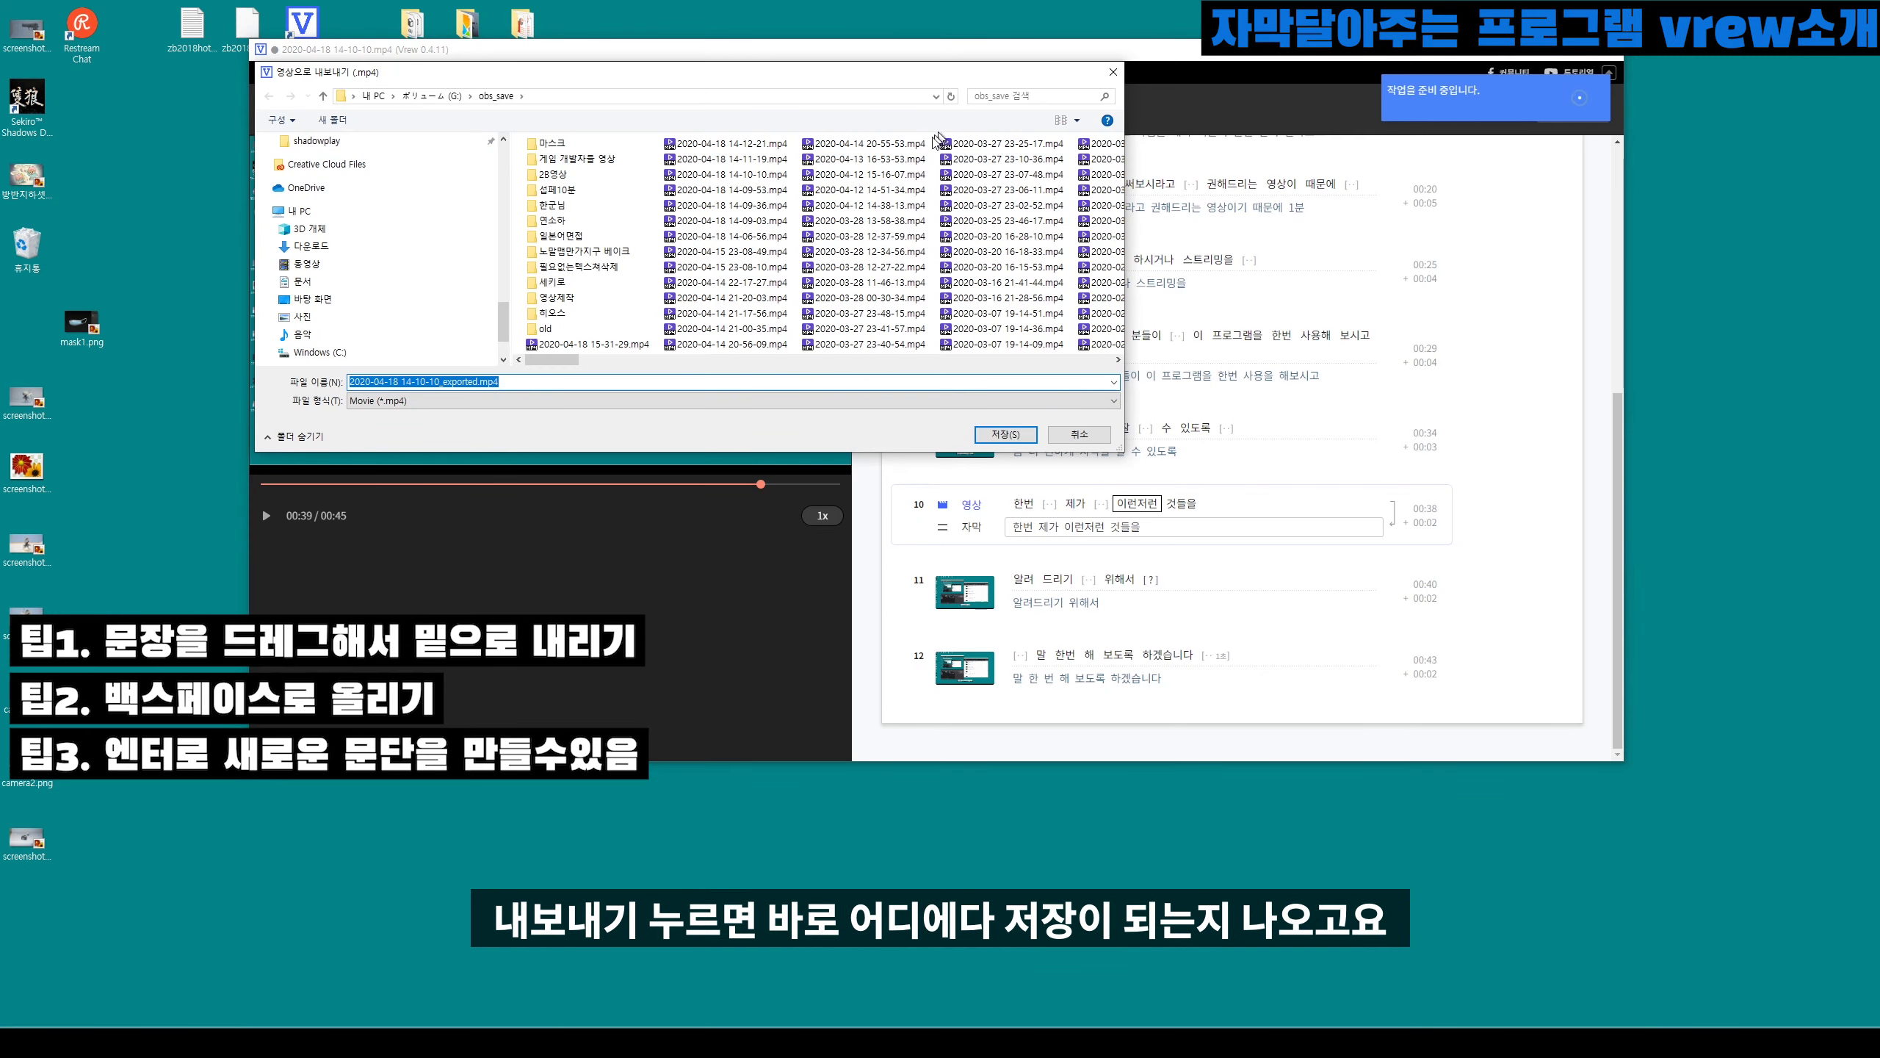
click(1024, 442)
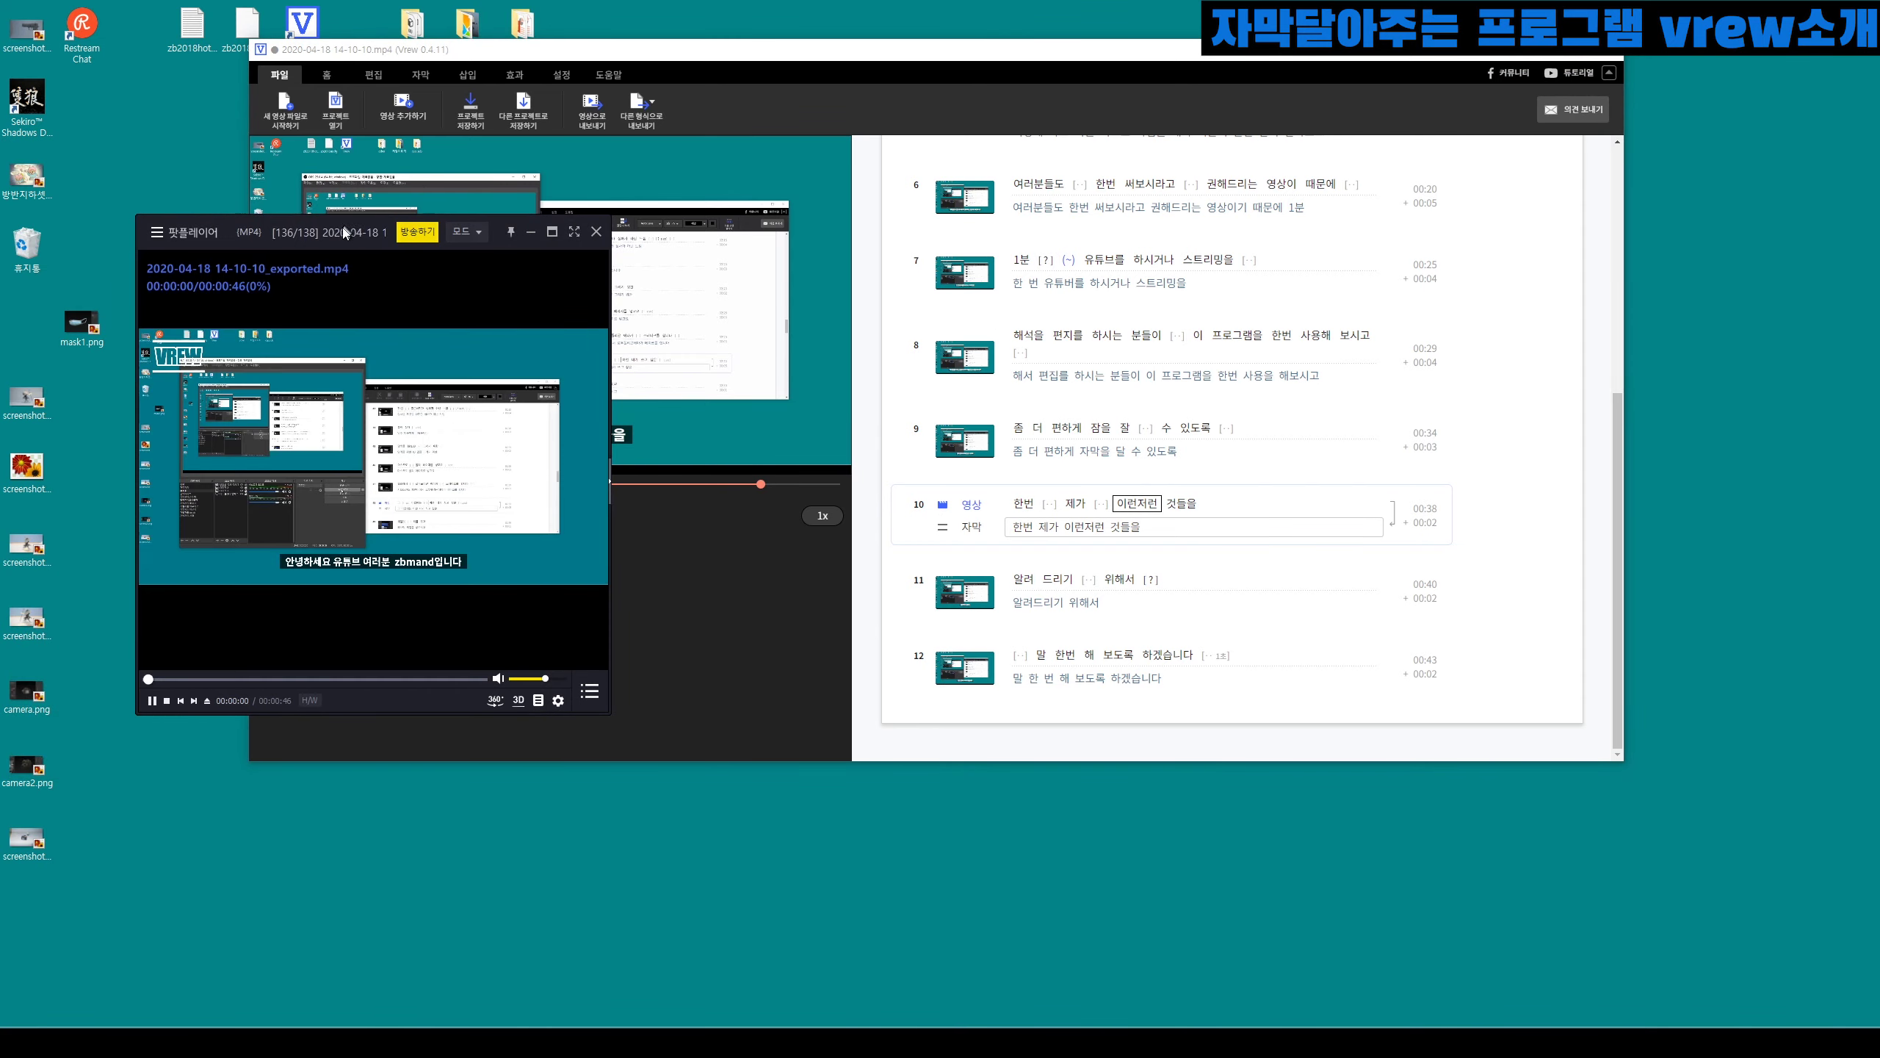
Step: Maximise PotPlayer and check the exported subtitles around 26, 38 and 40 seconds
drag(347, 230, 1023, 237)
double_click(1022, 237)
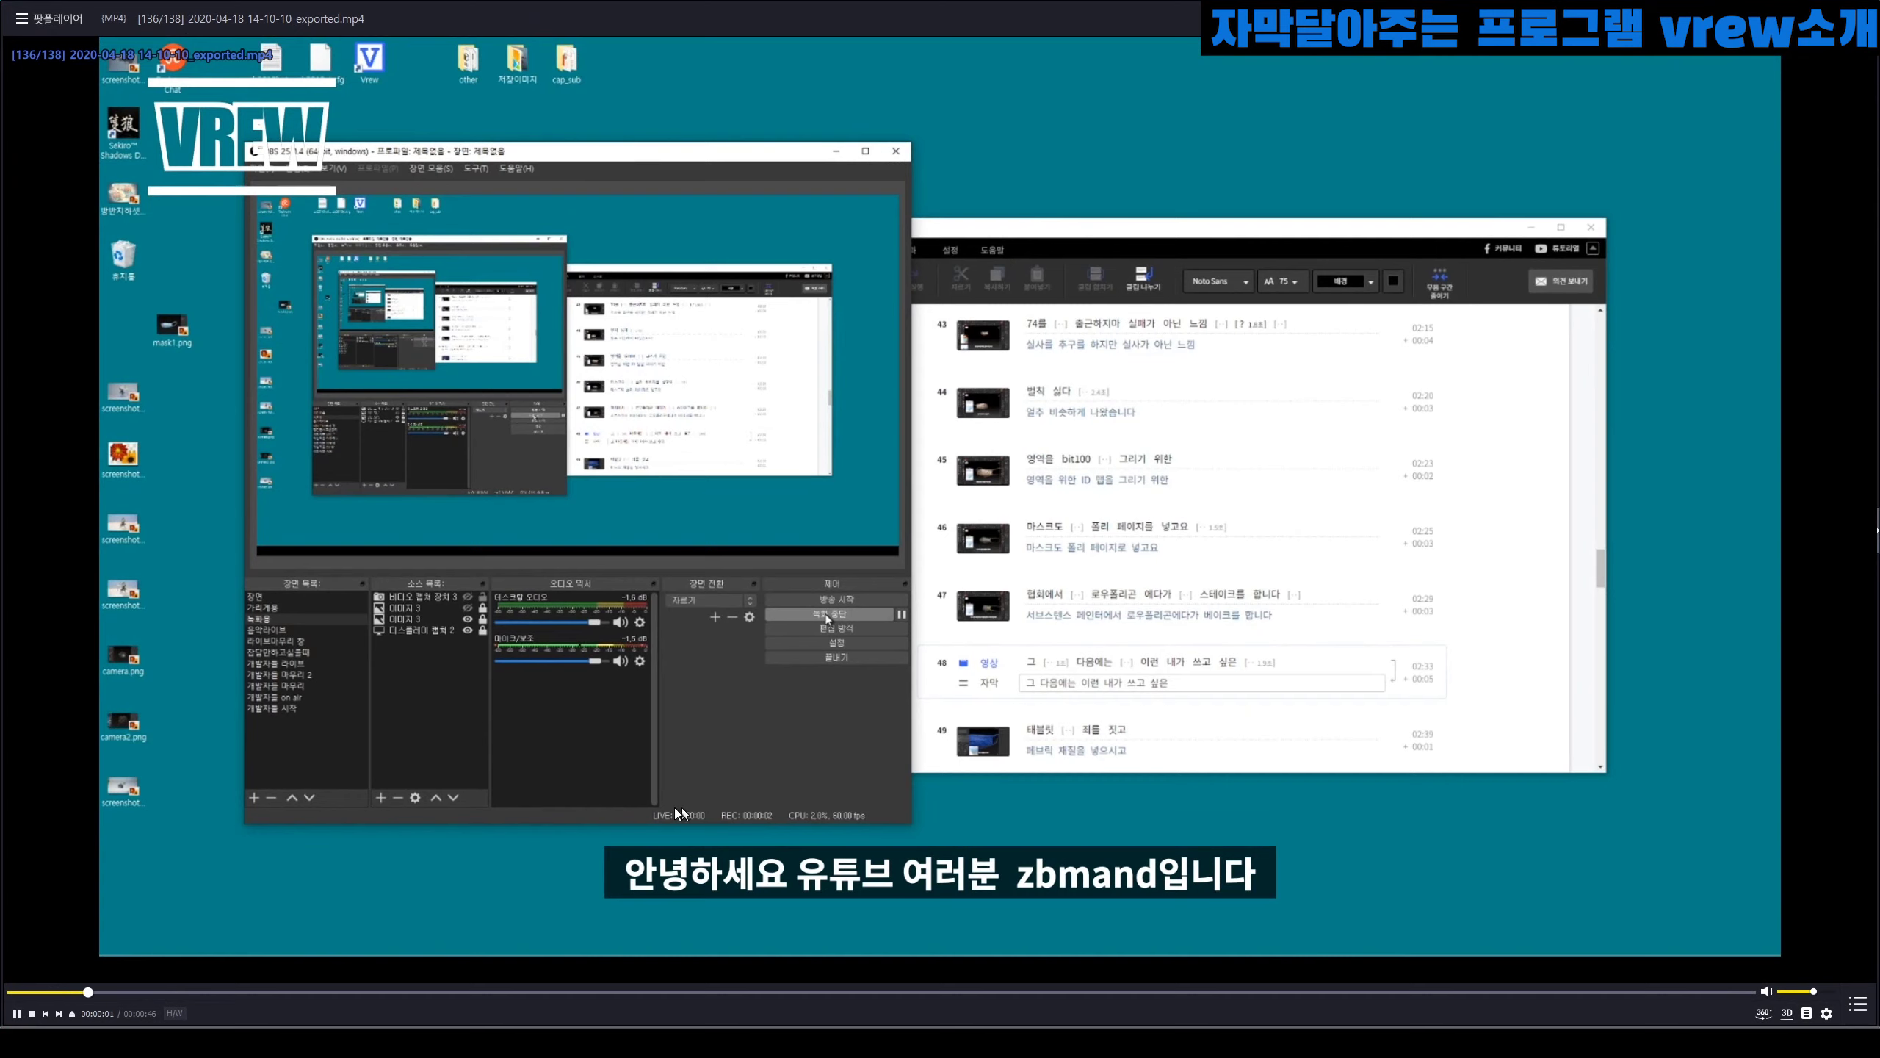
scroll(675, 808, up, 1)
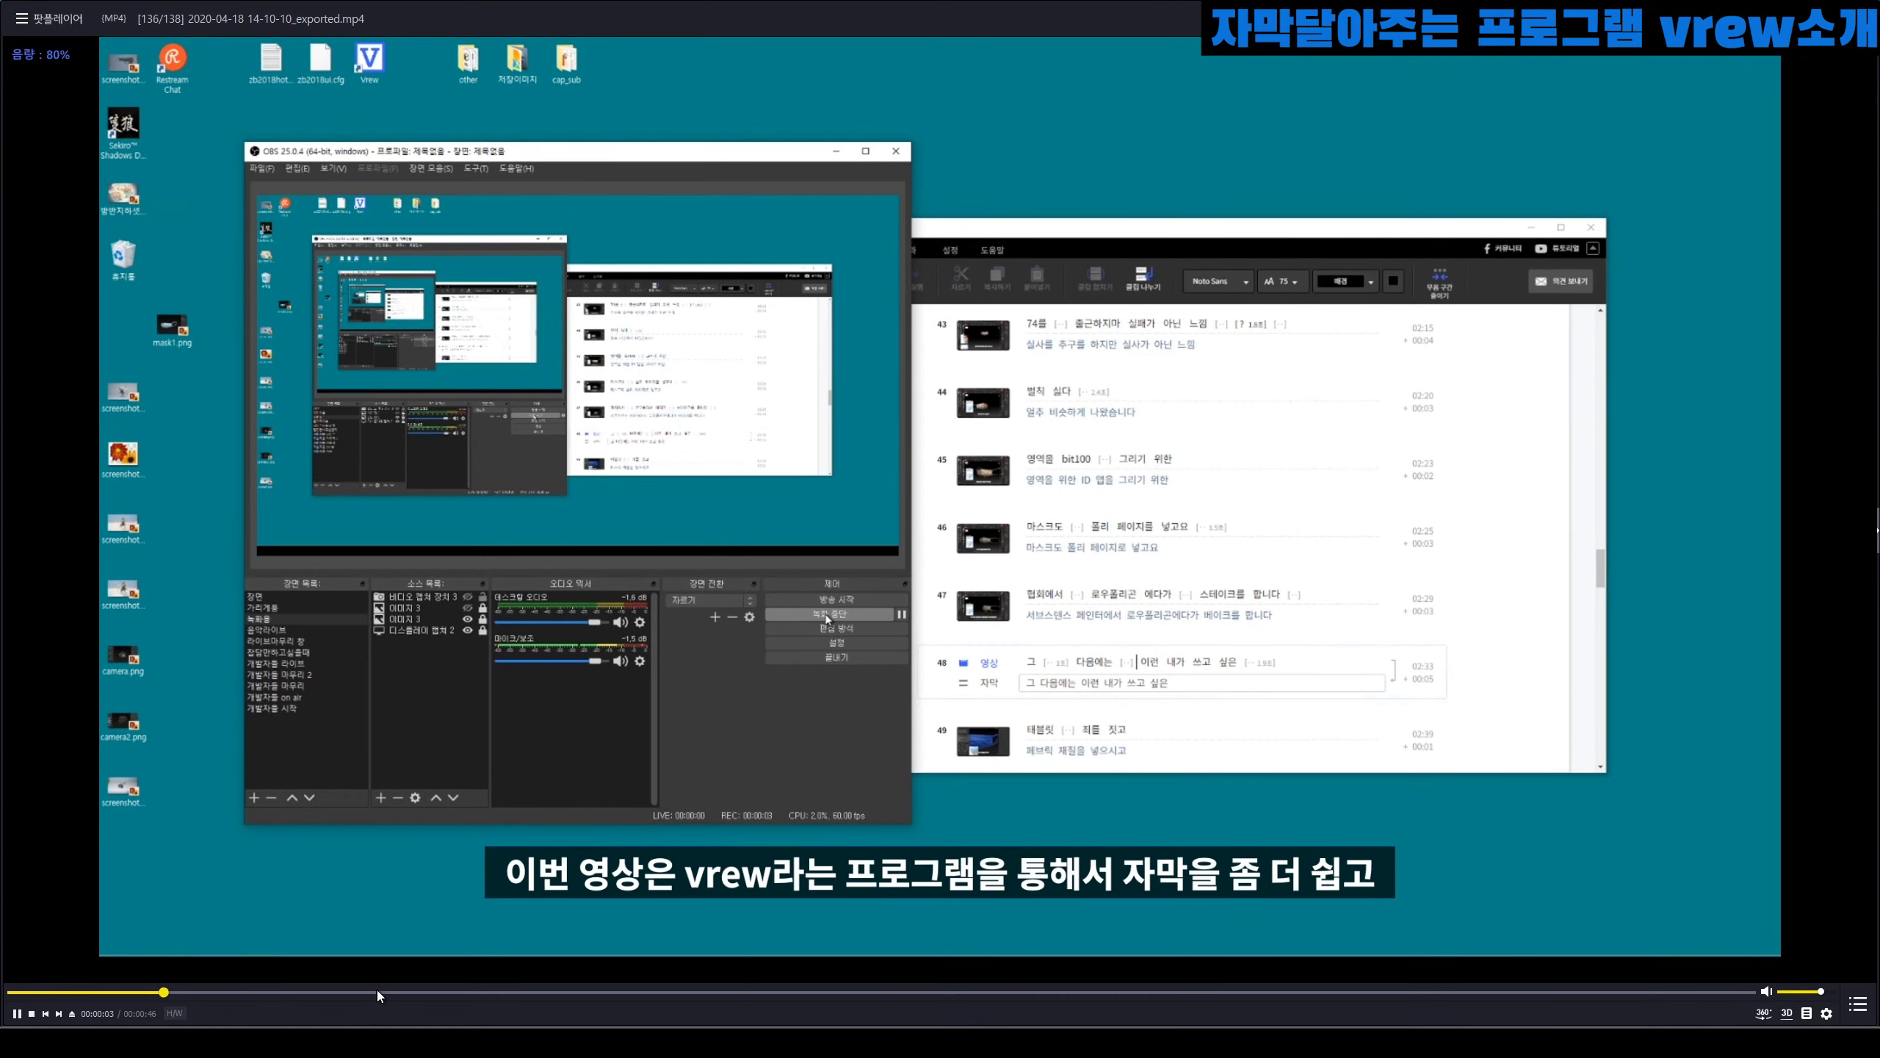
drag(729, 992, 957, 992)
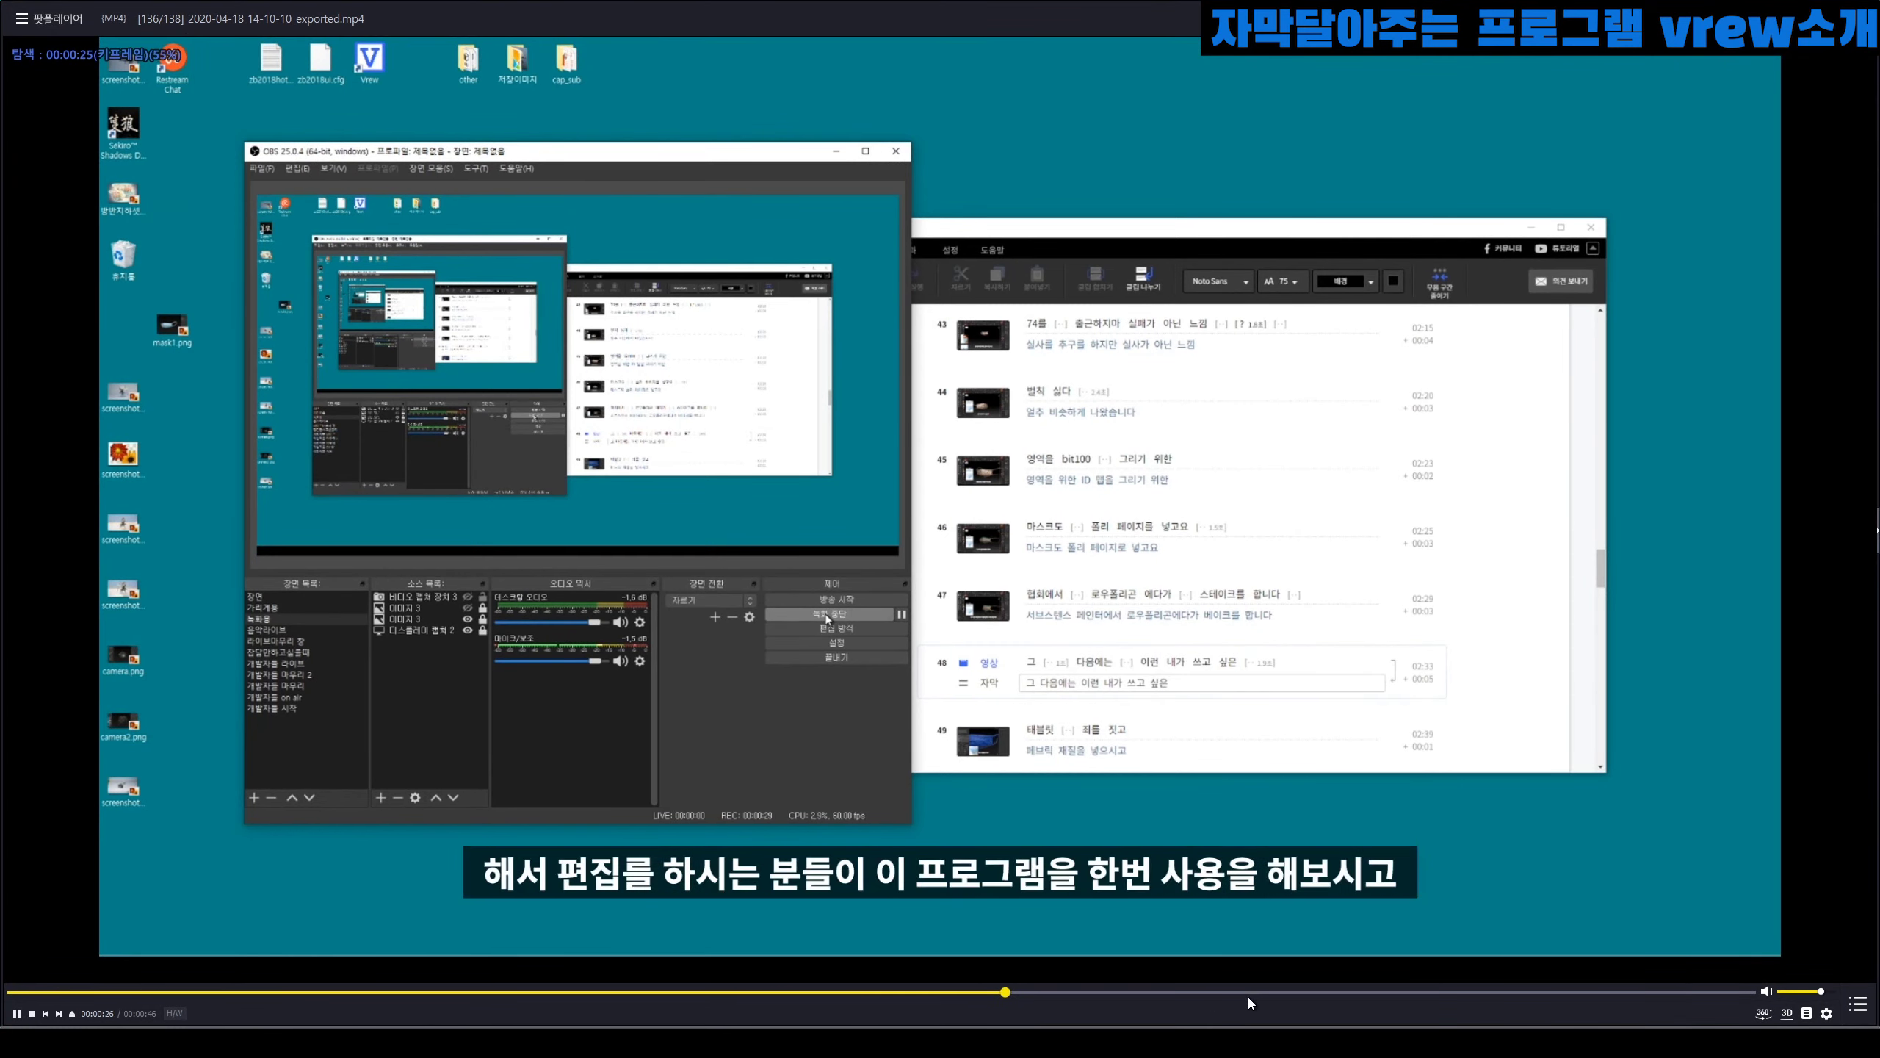
click(1462, 997)
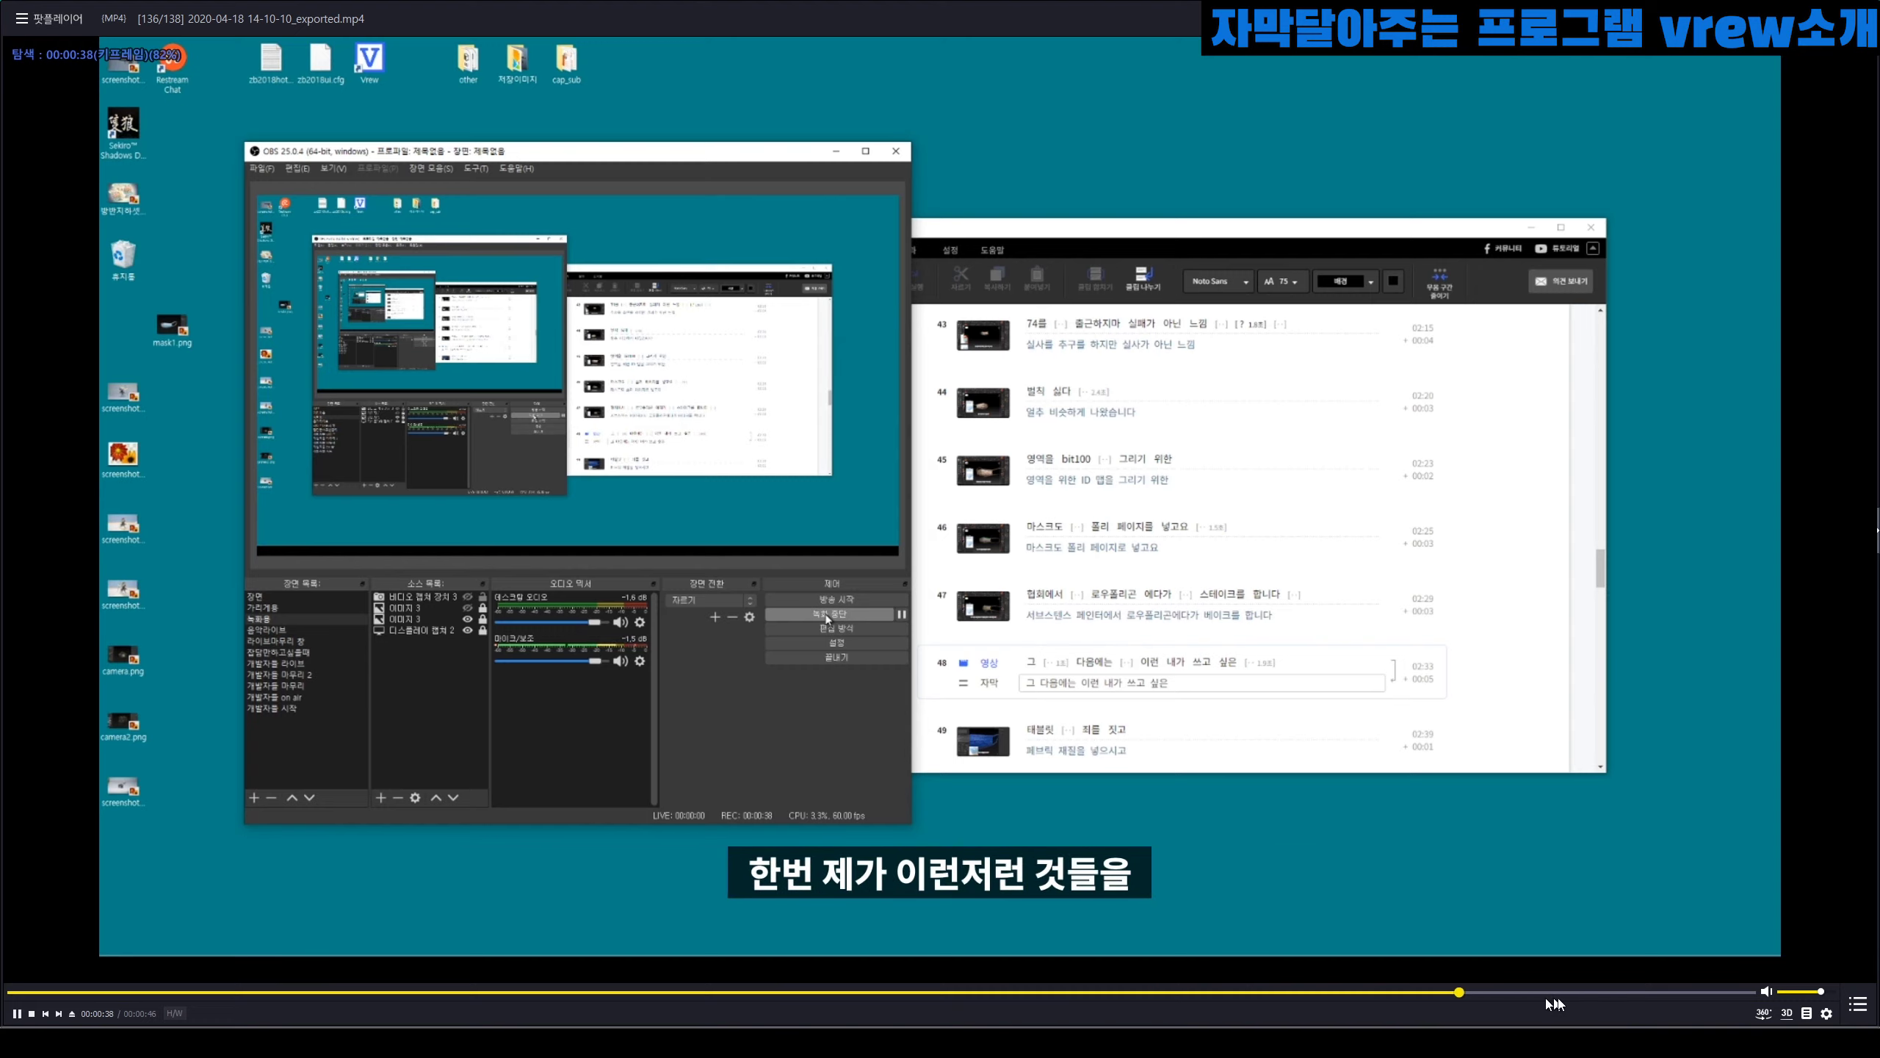
click(1563, 998)
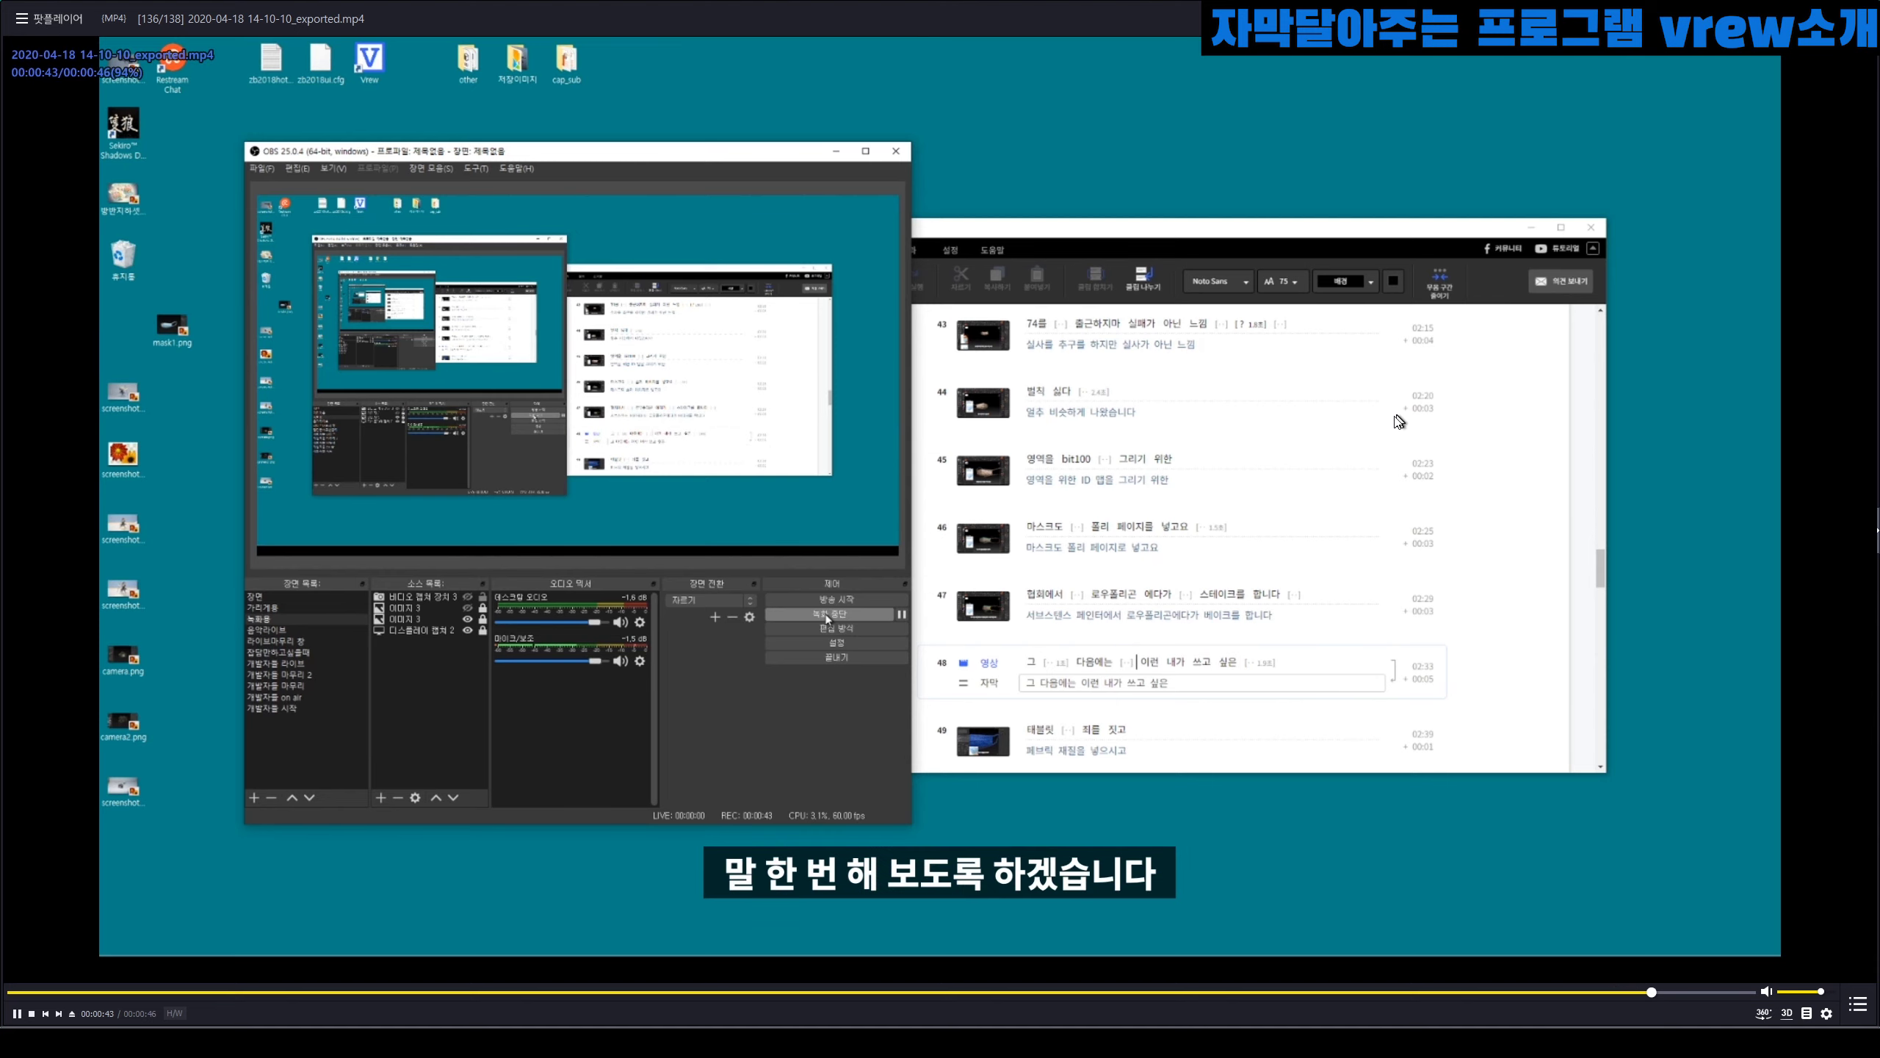
key(space)
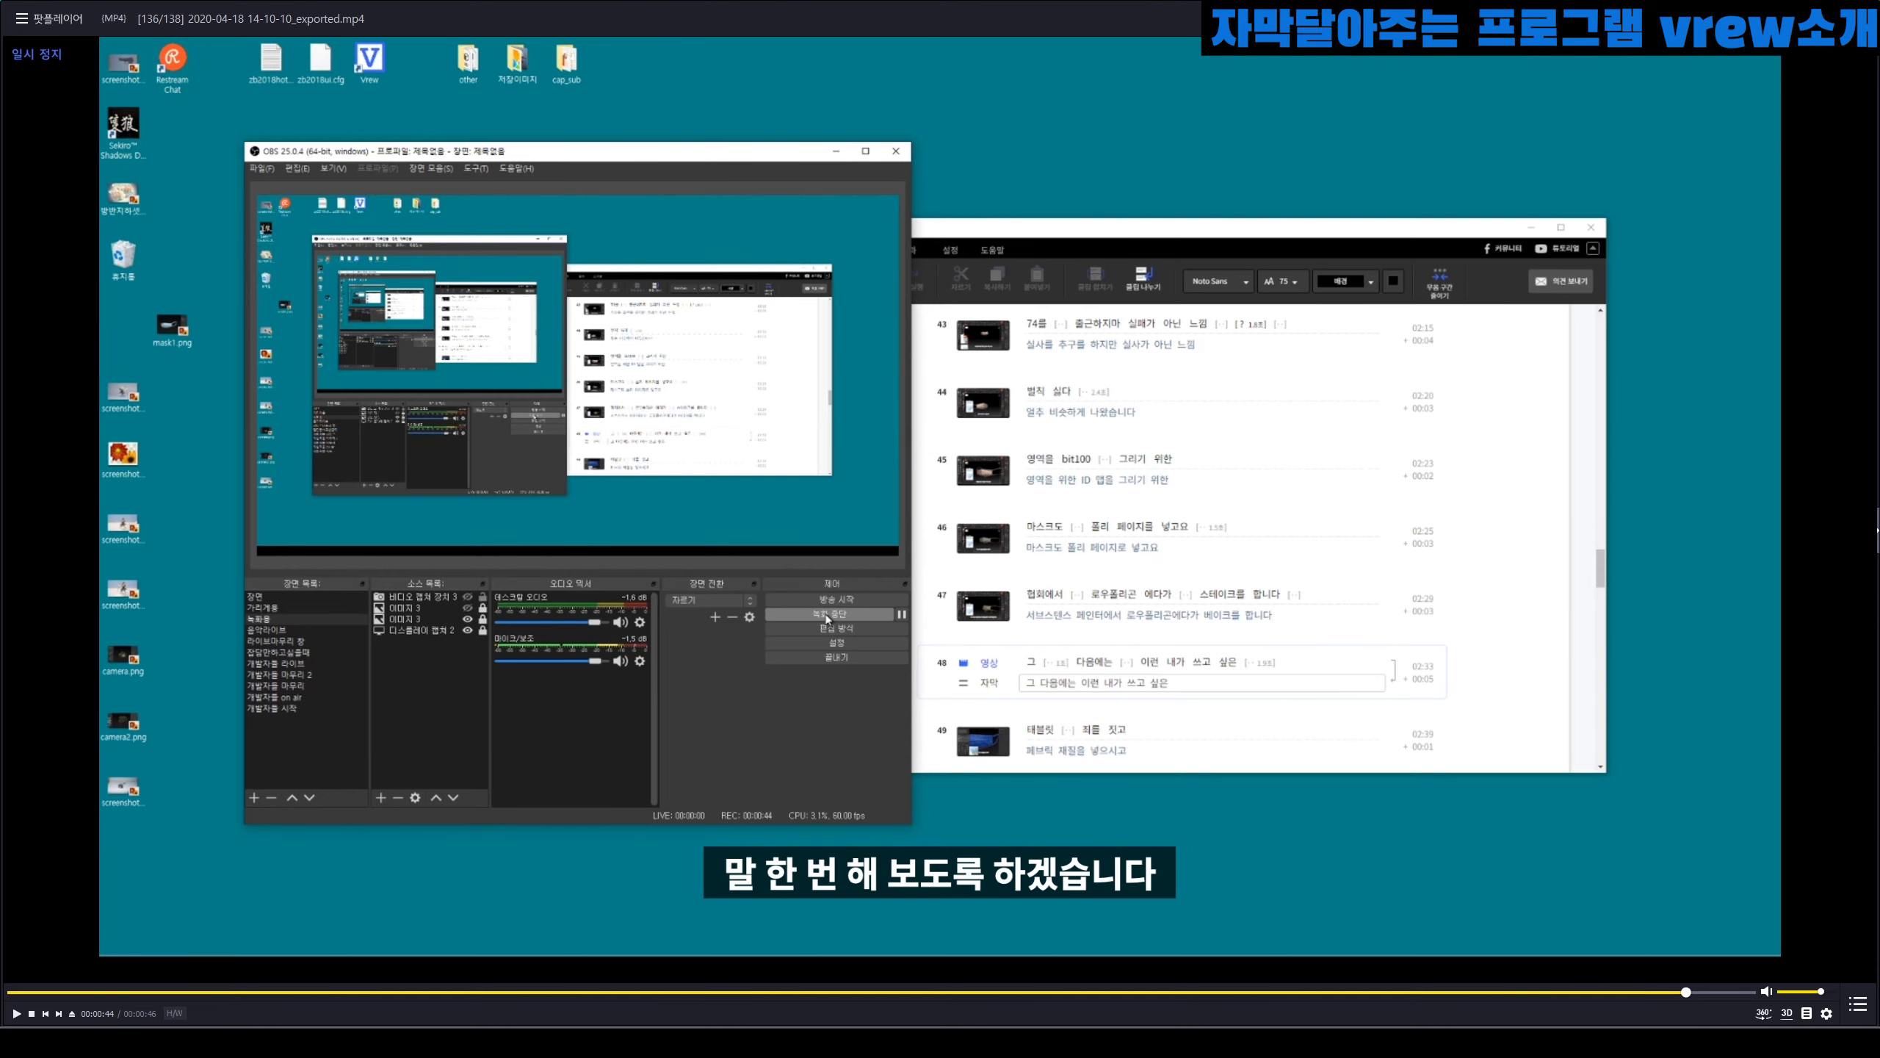
key(space)
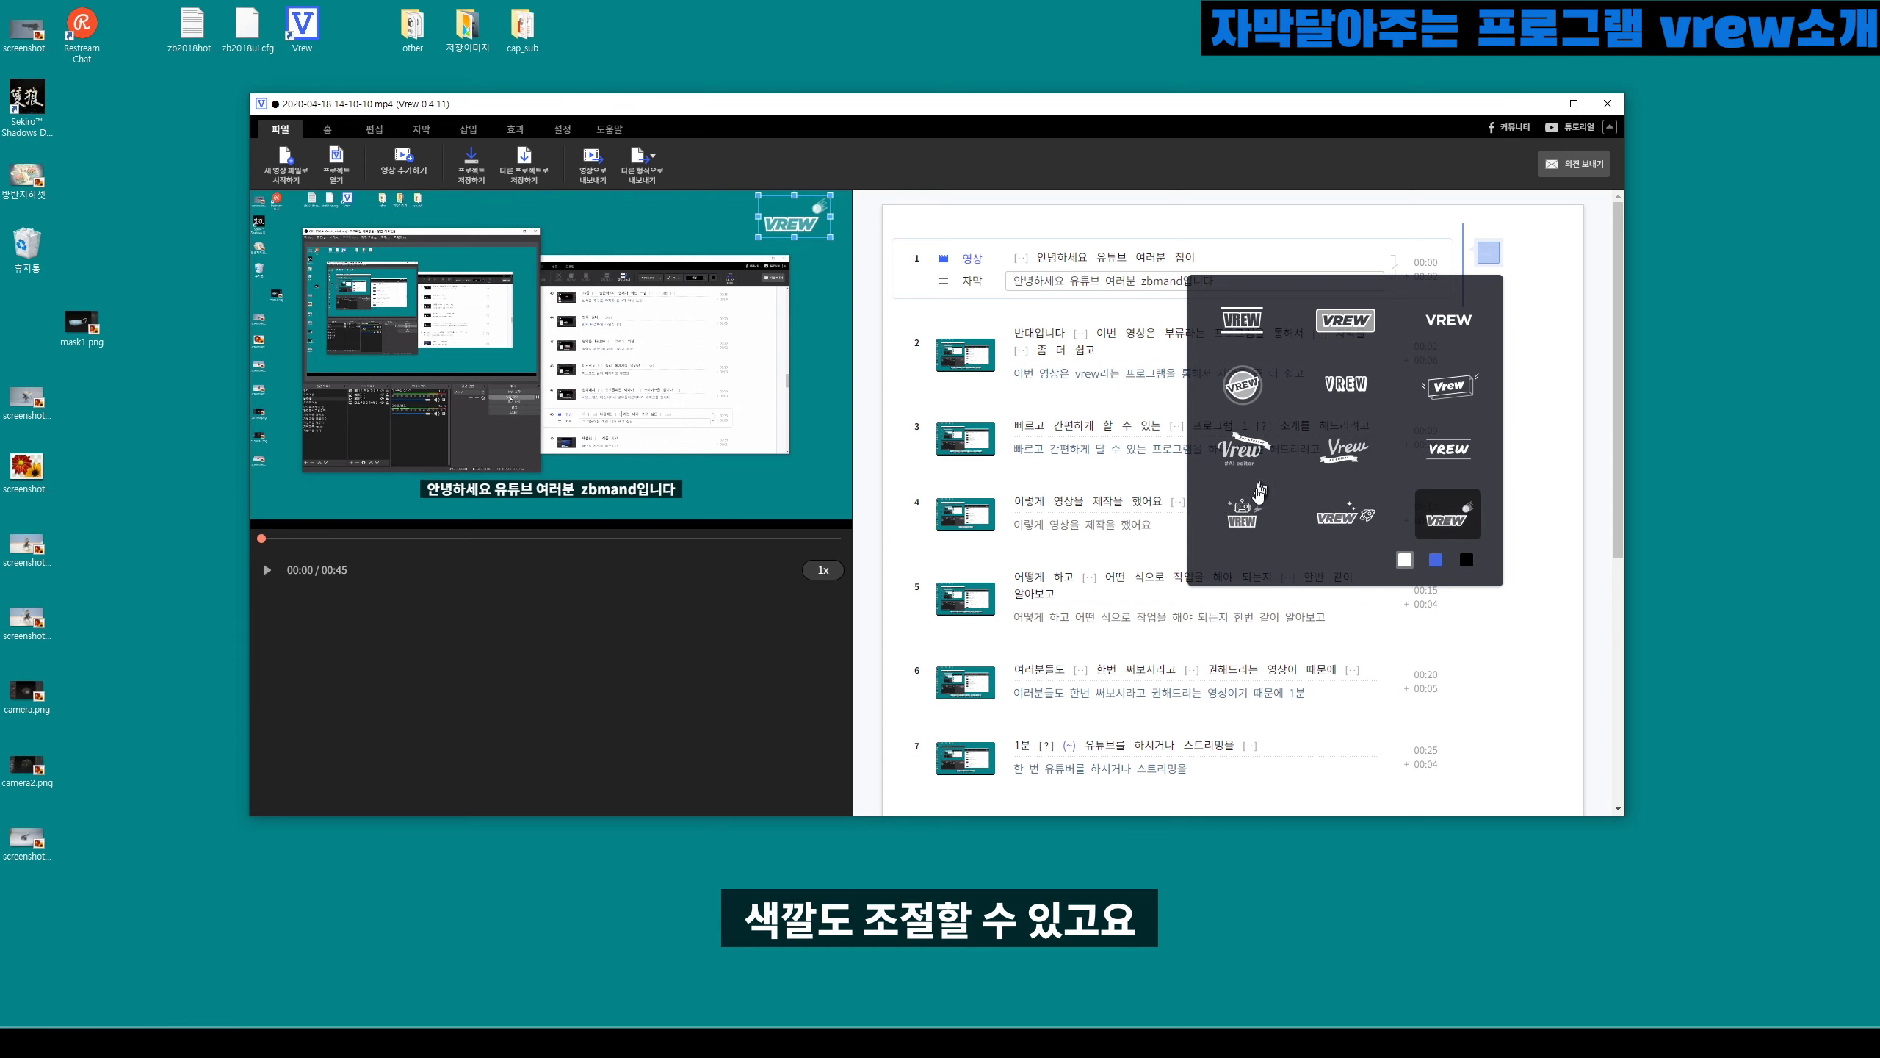
Step: Delete the Vrew logo watermark from the video preview and confirm with 삭제
click(1524, 264)
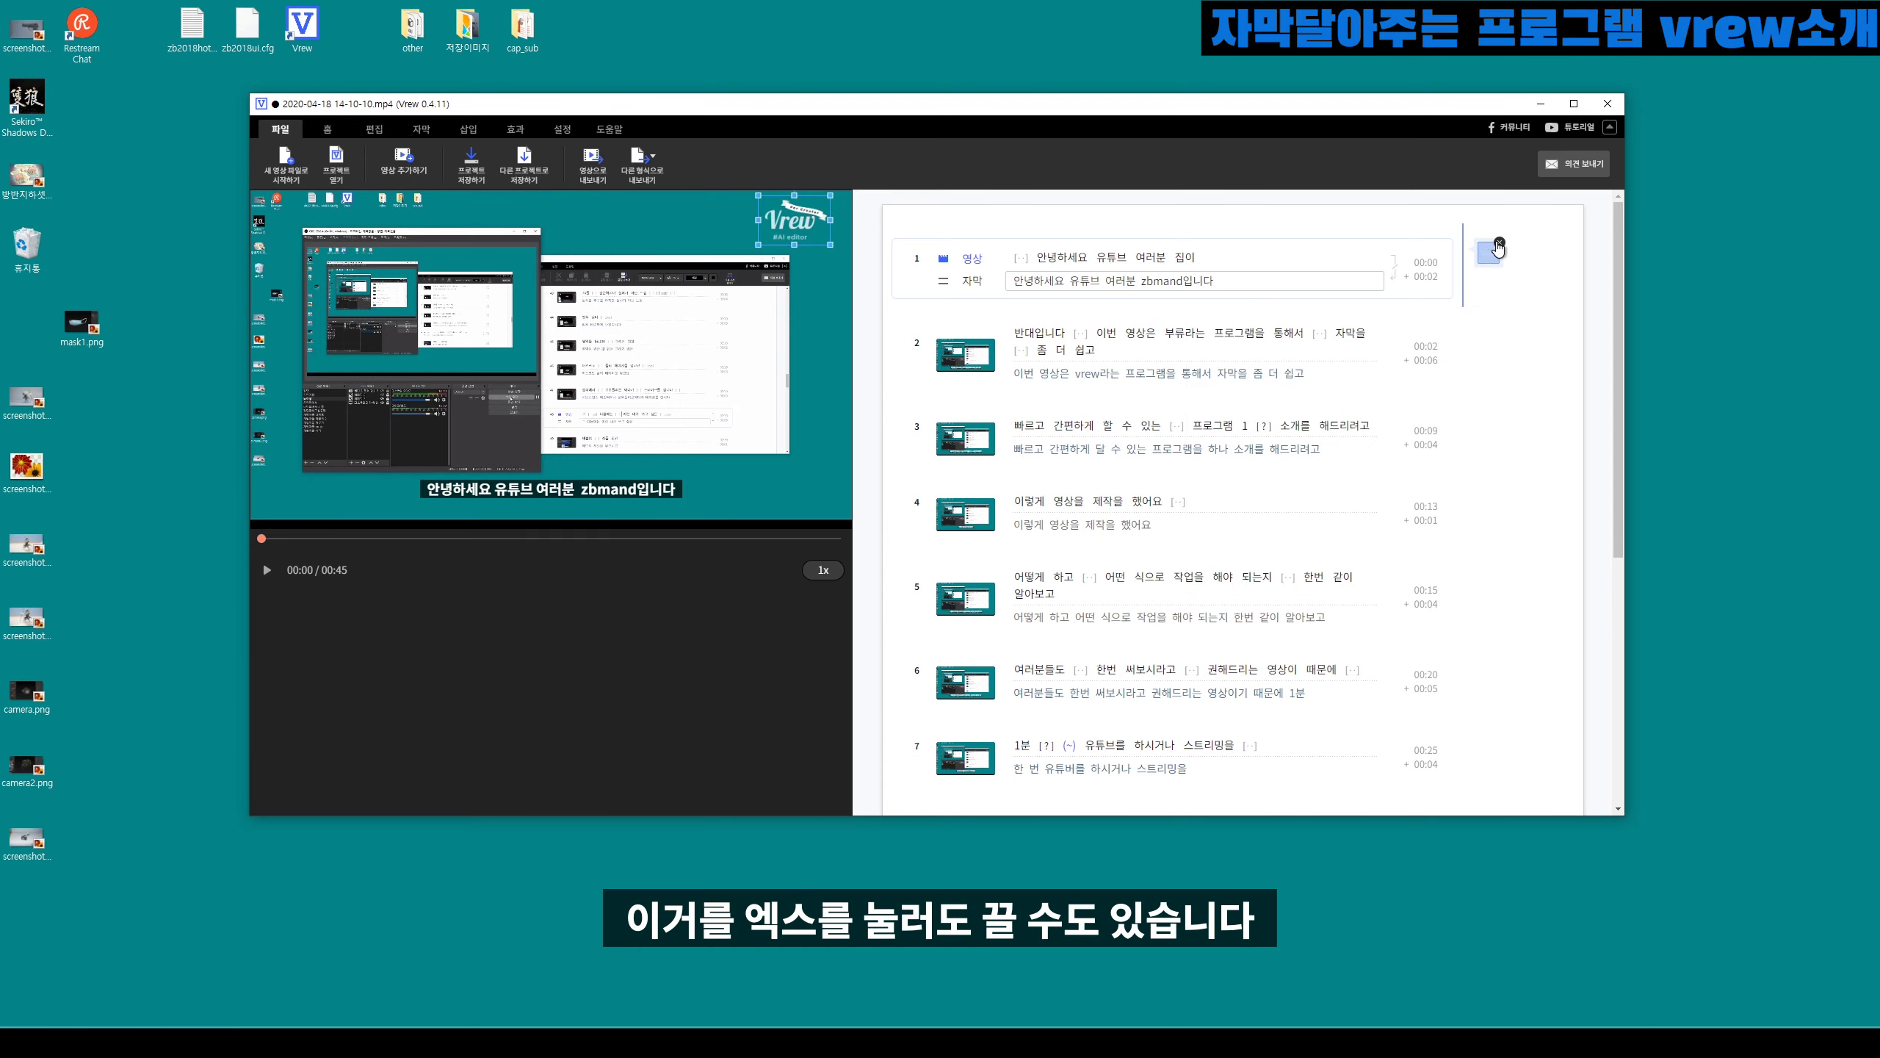
click(1499, 242)
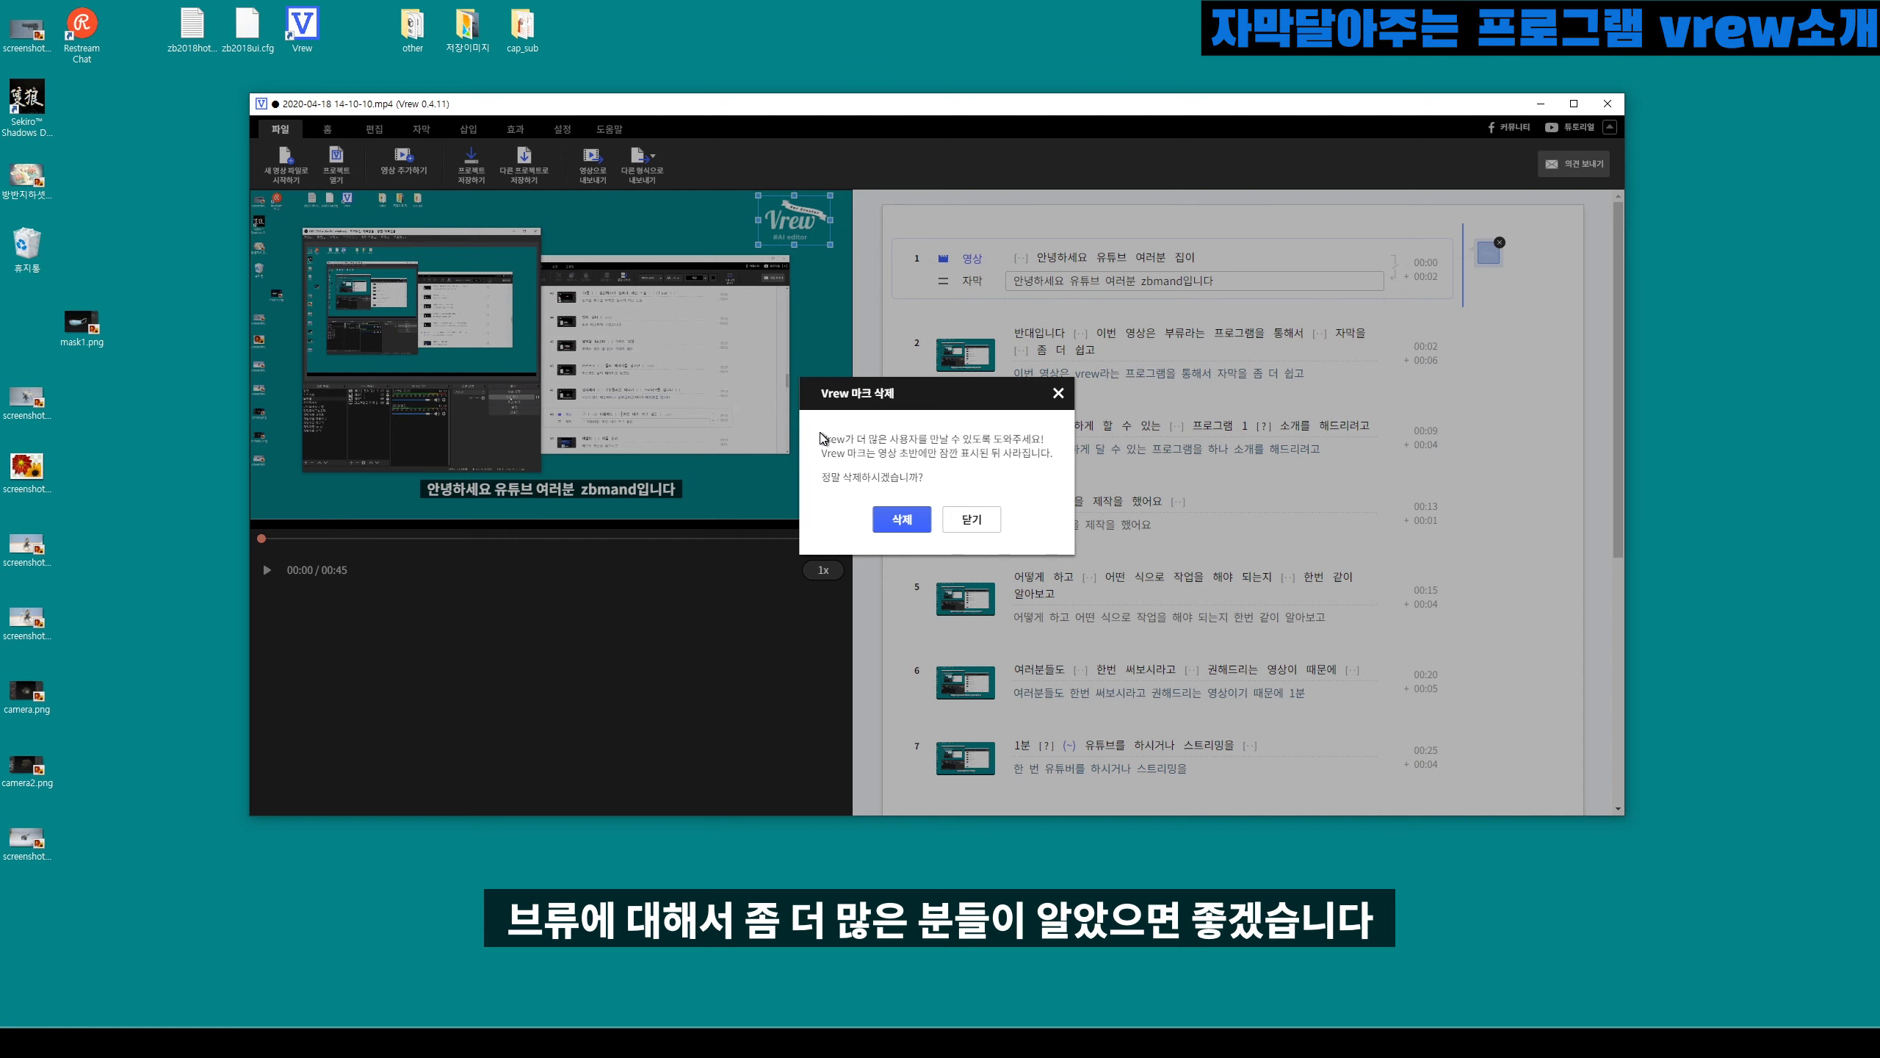
click(912, 526)
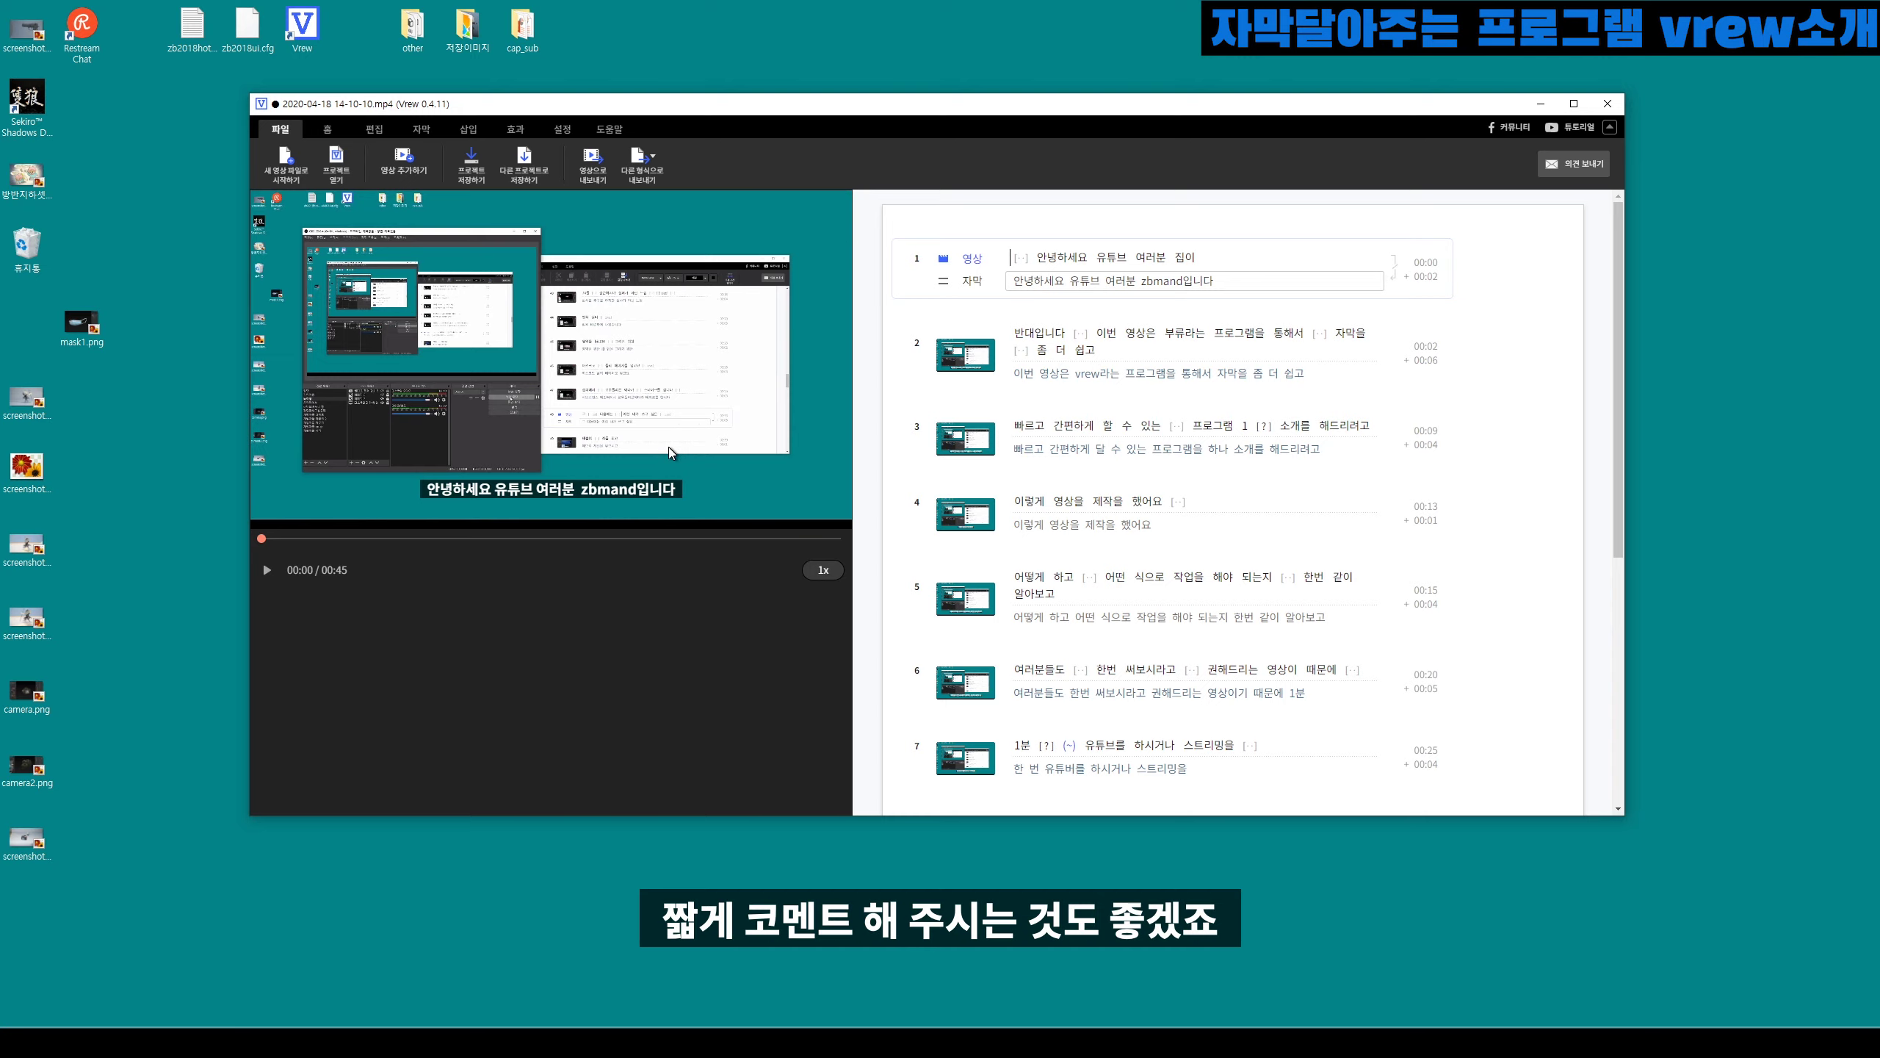
drag(1022, 111, 1028, 91)
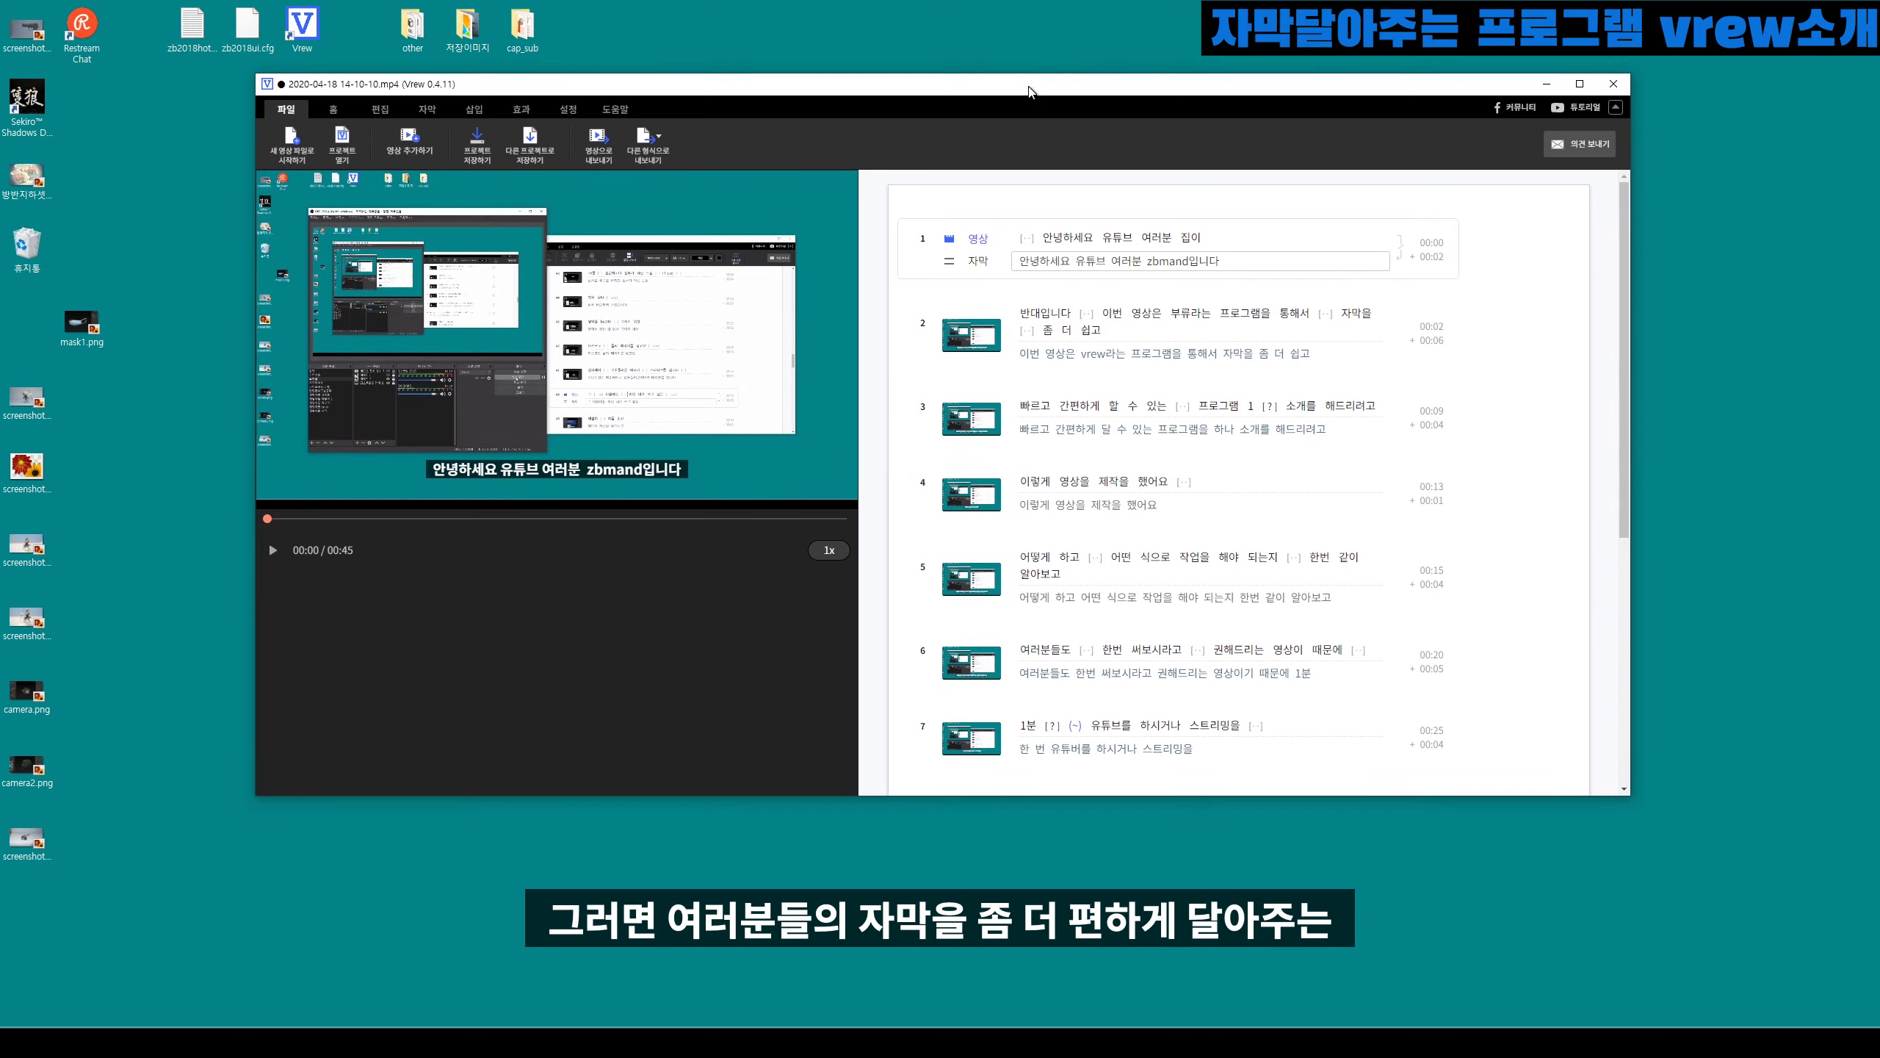